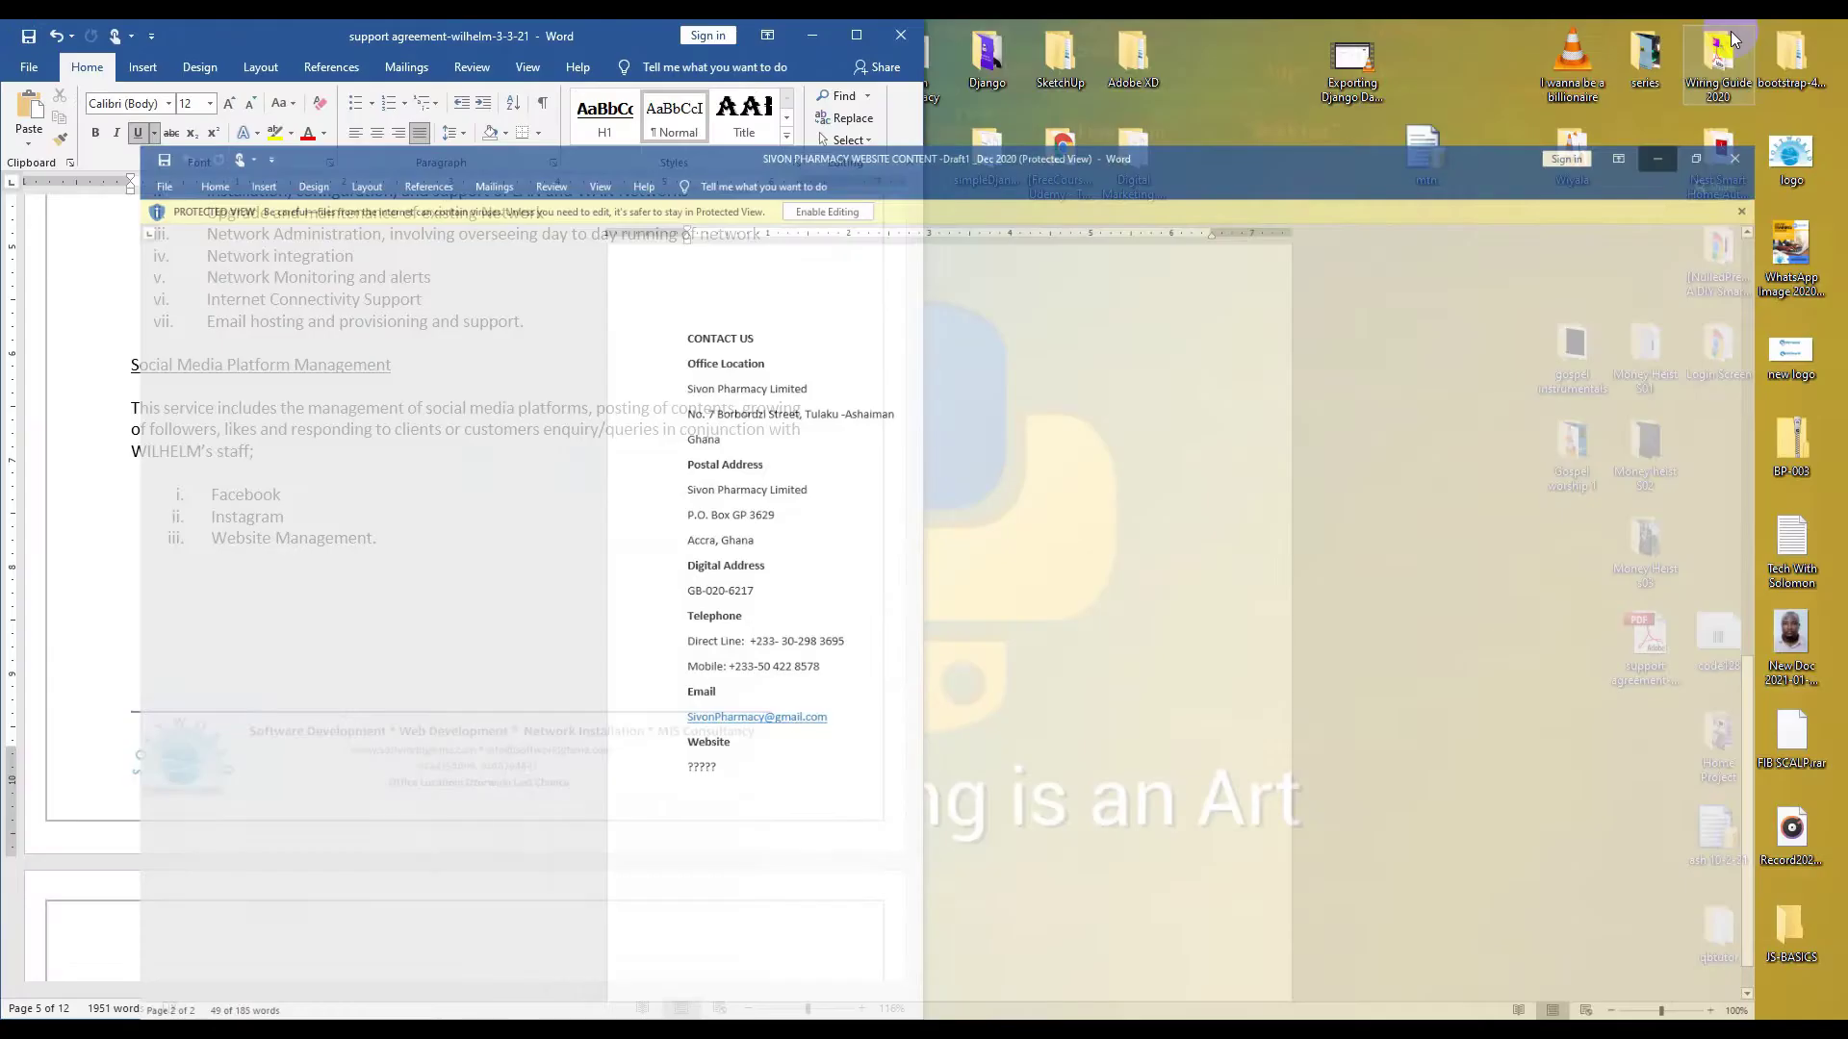
# Switch between the support agreement and the SIVON PHARMACY WEBSITE CONTENT document in Word, and minimize both windows.
pyautogui.click(858, 29)
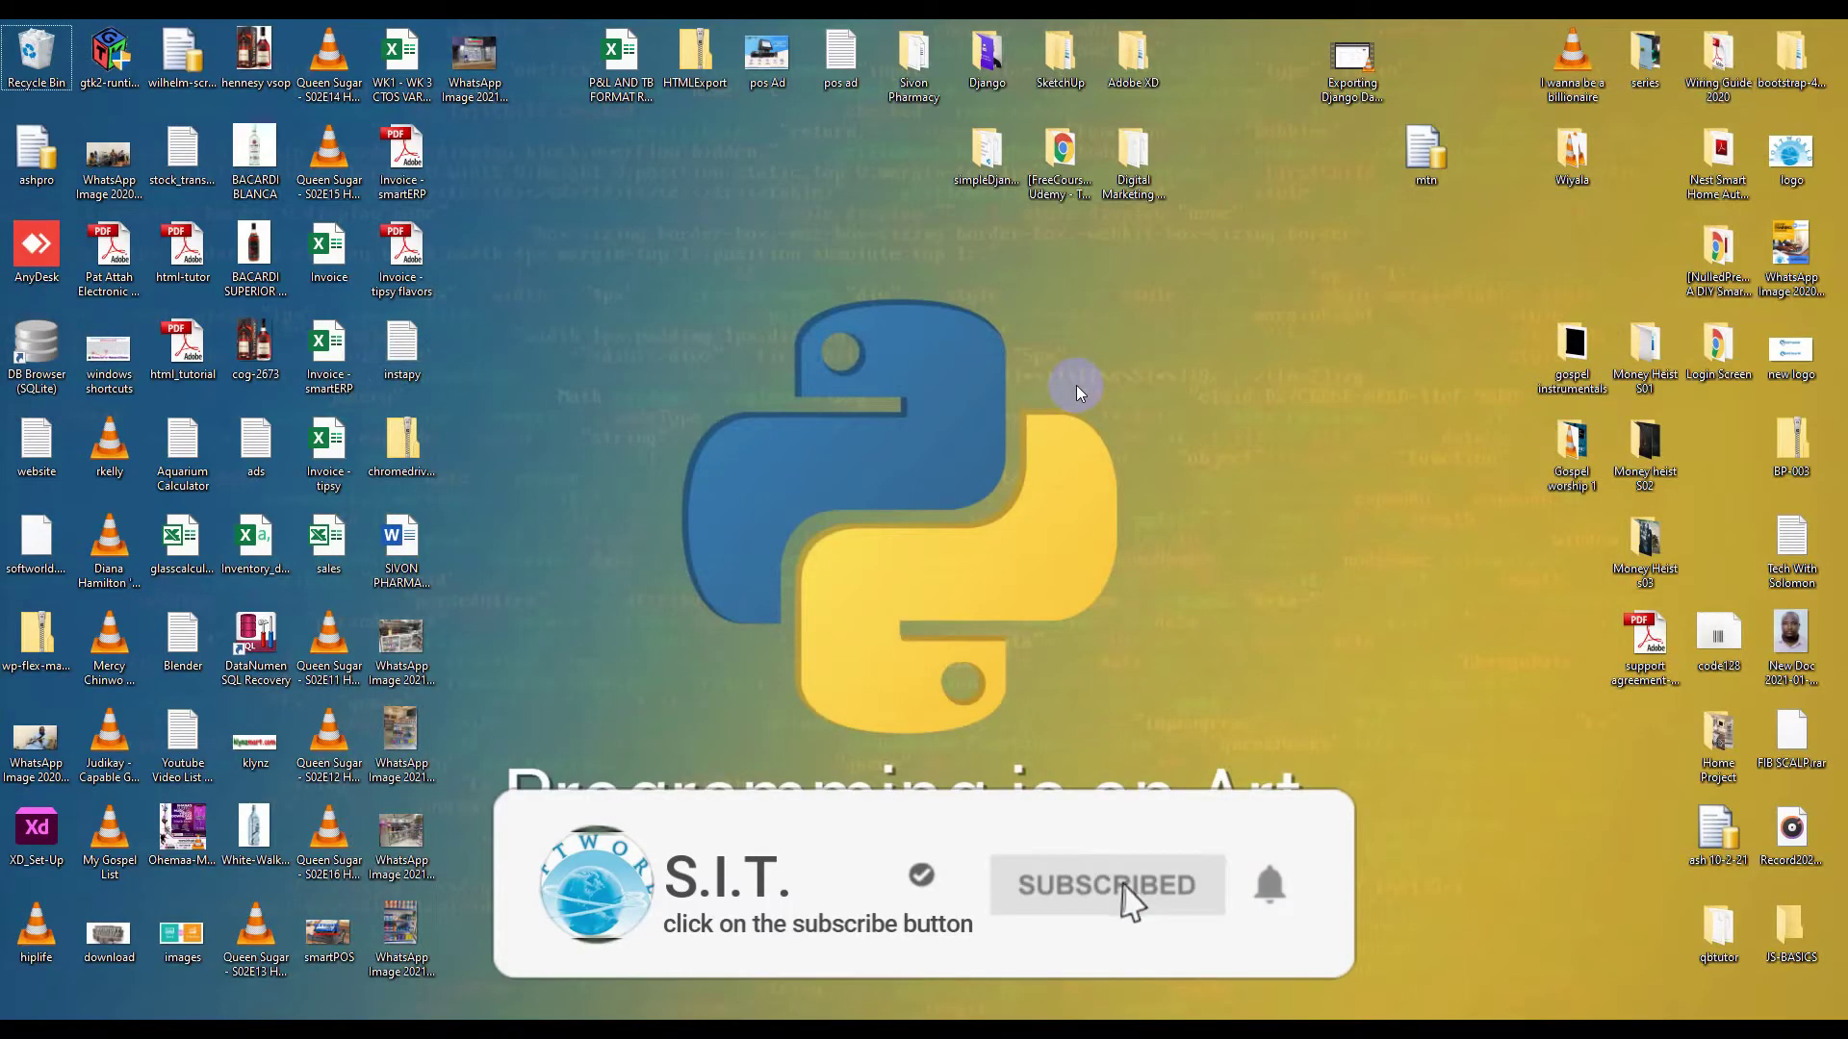
pyautogui.hotkey('alt', 'Tab')
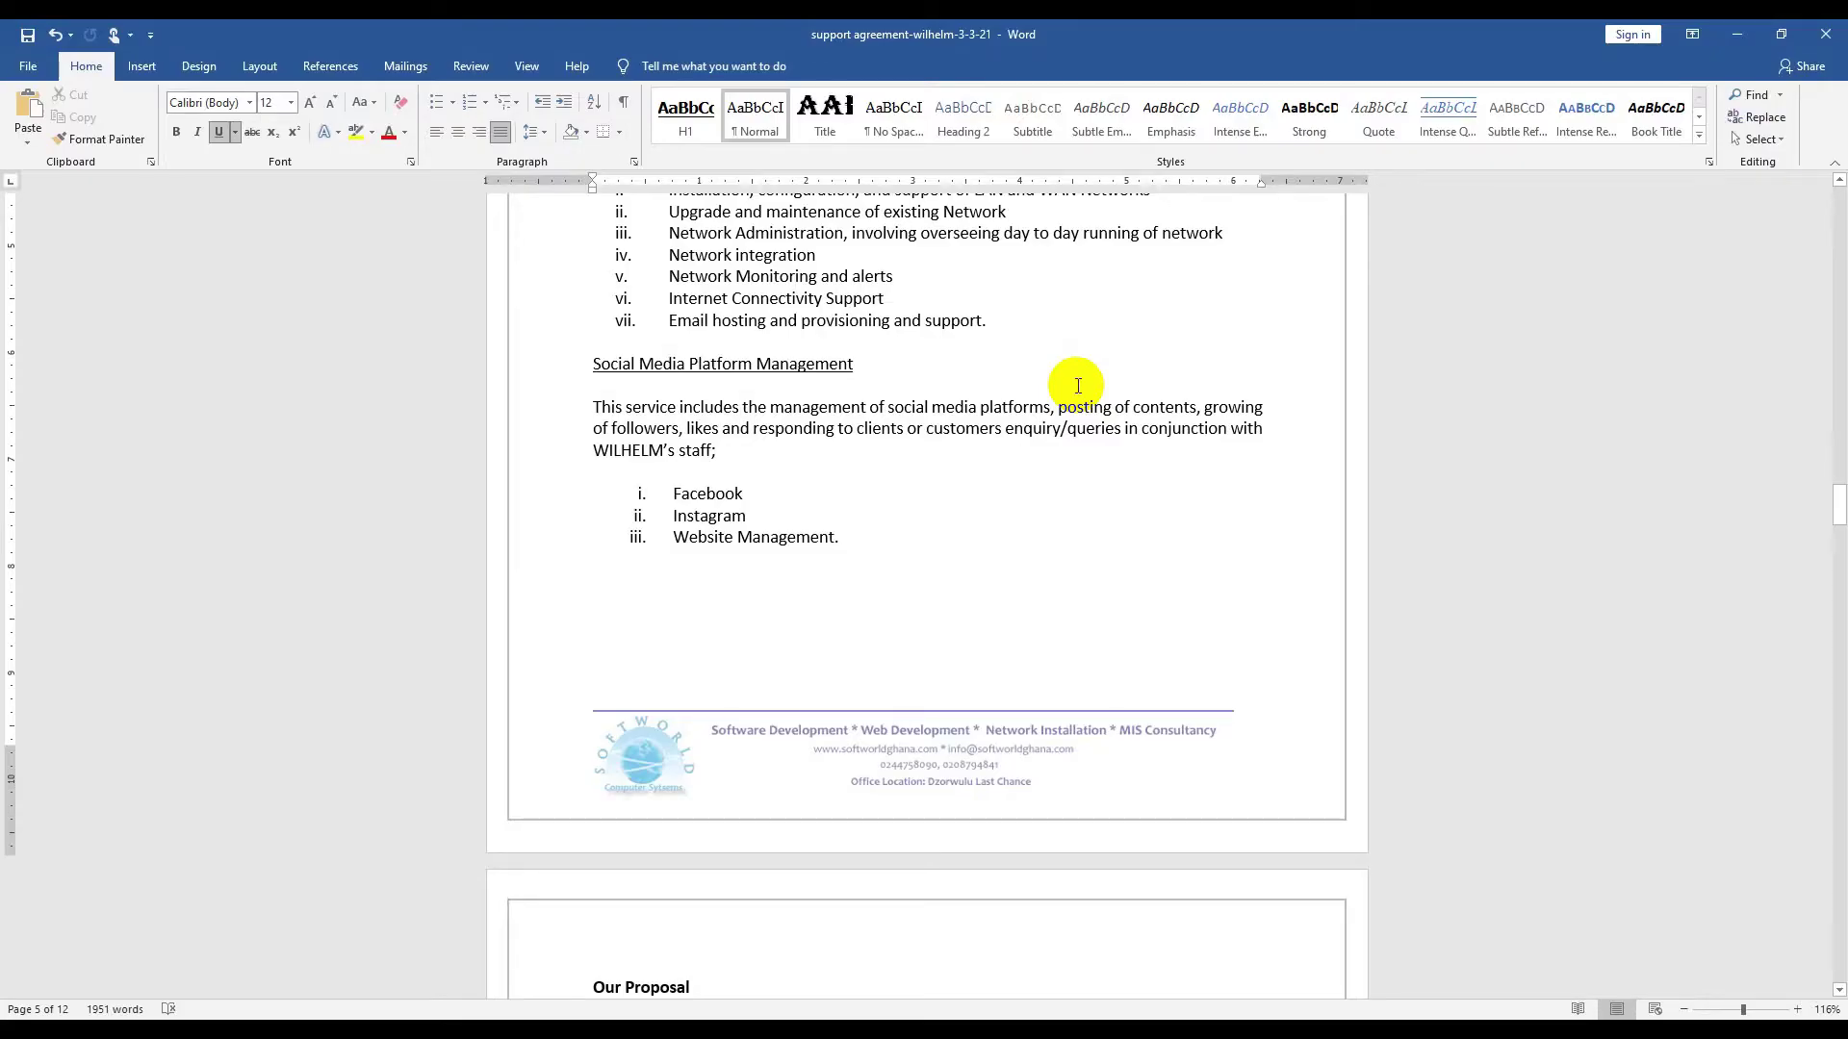
pyautogui.hotkey('alt', 'Tab')
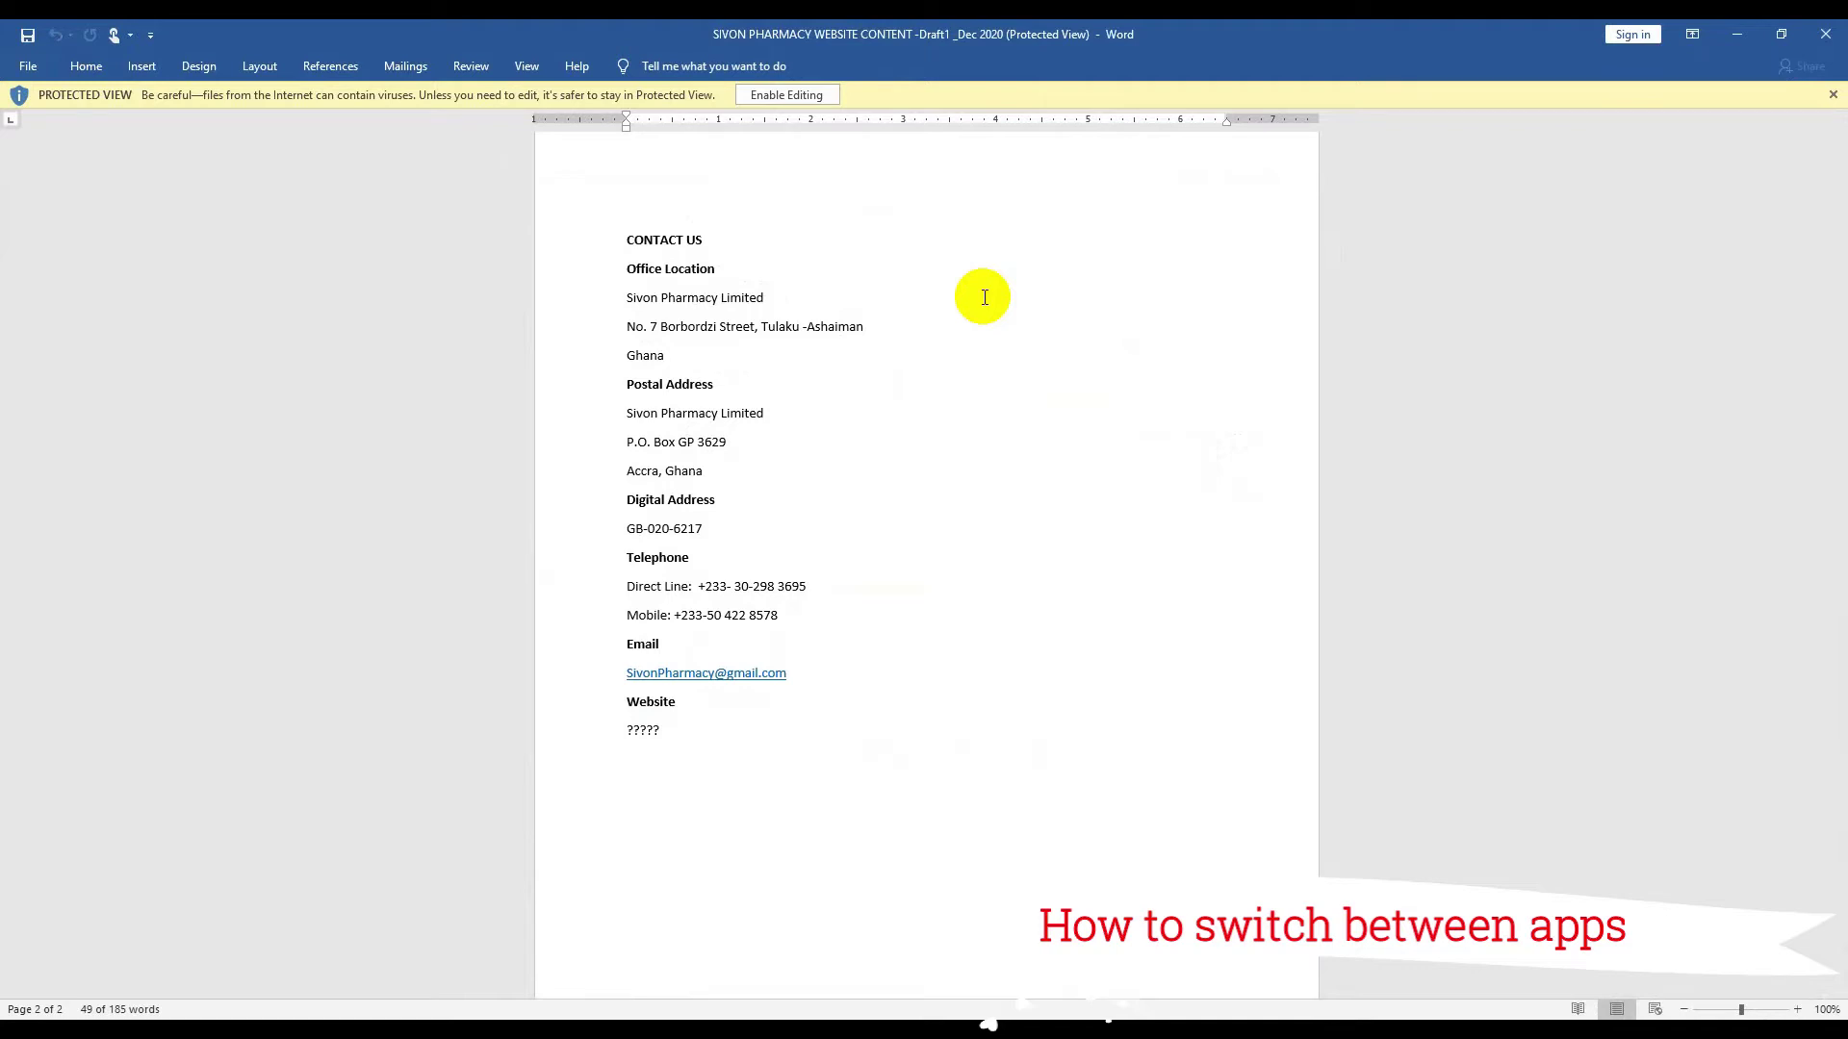
pyautogui.click(1742, 36)
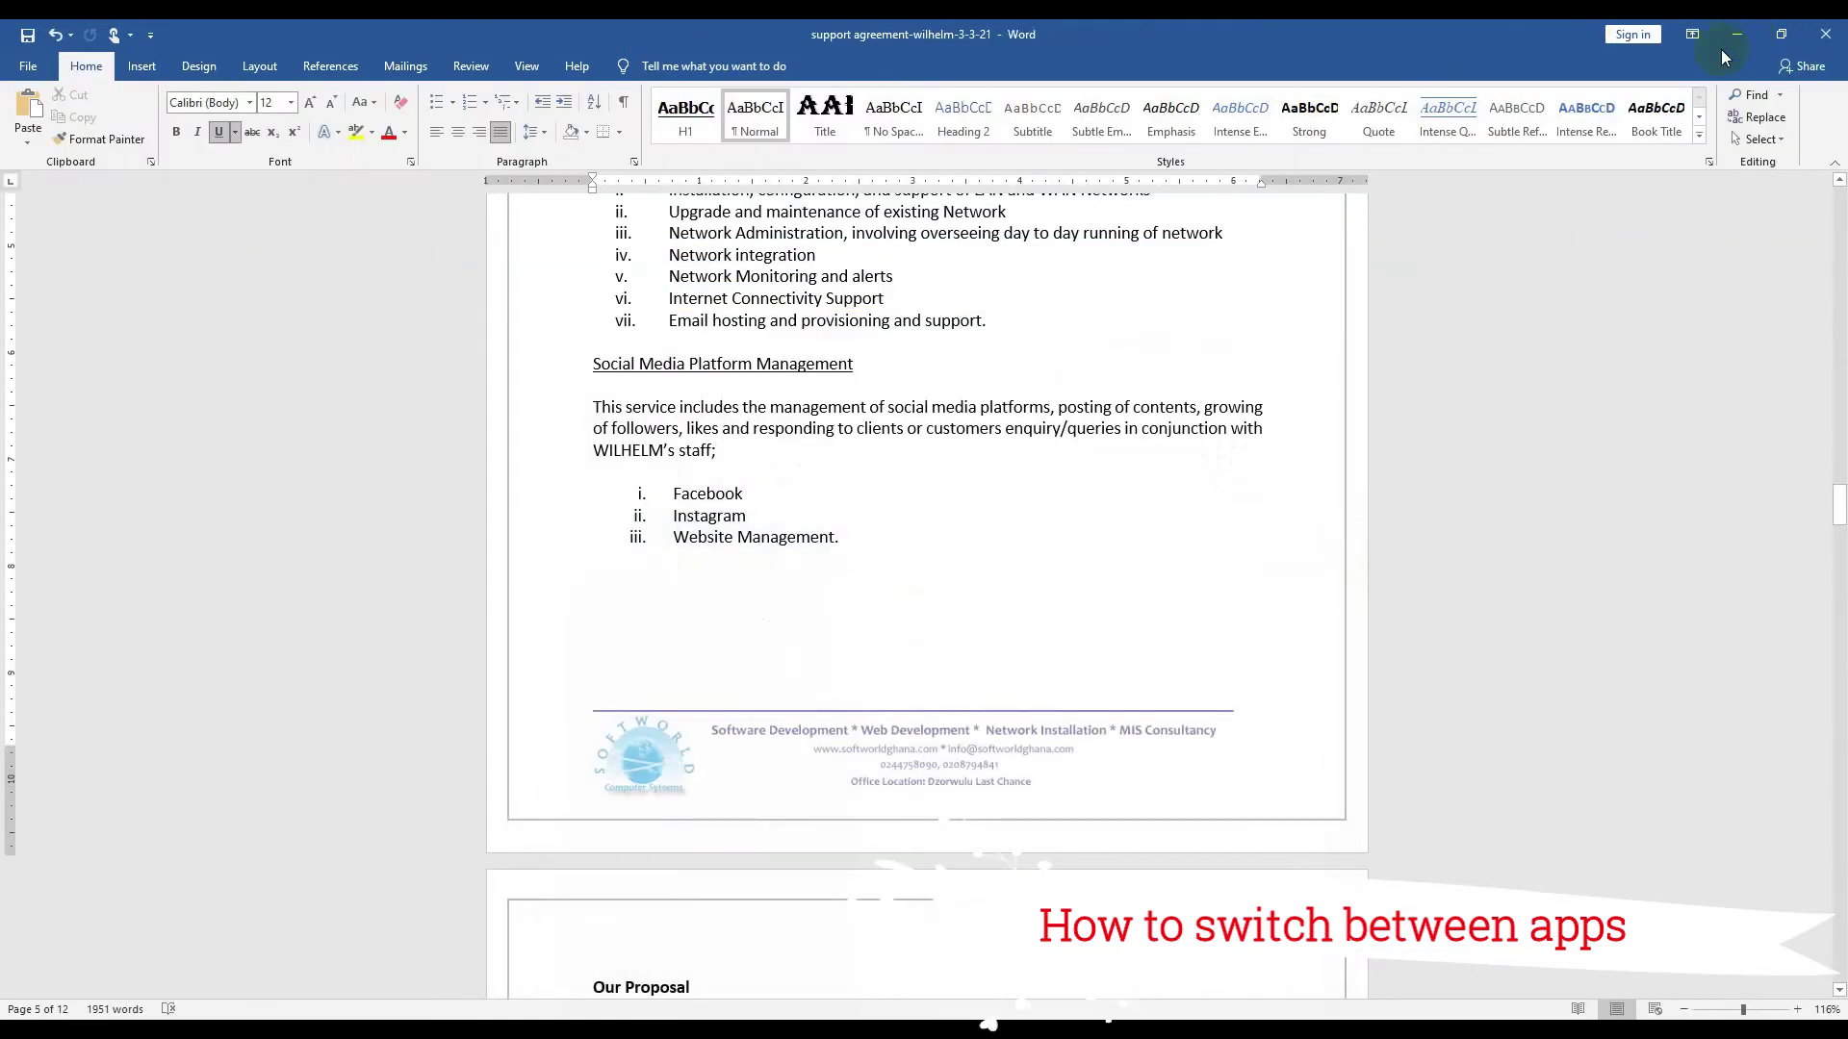
pyautogui.click(1723, 48)
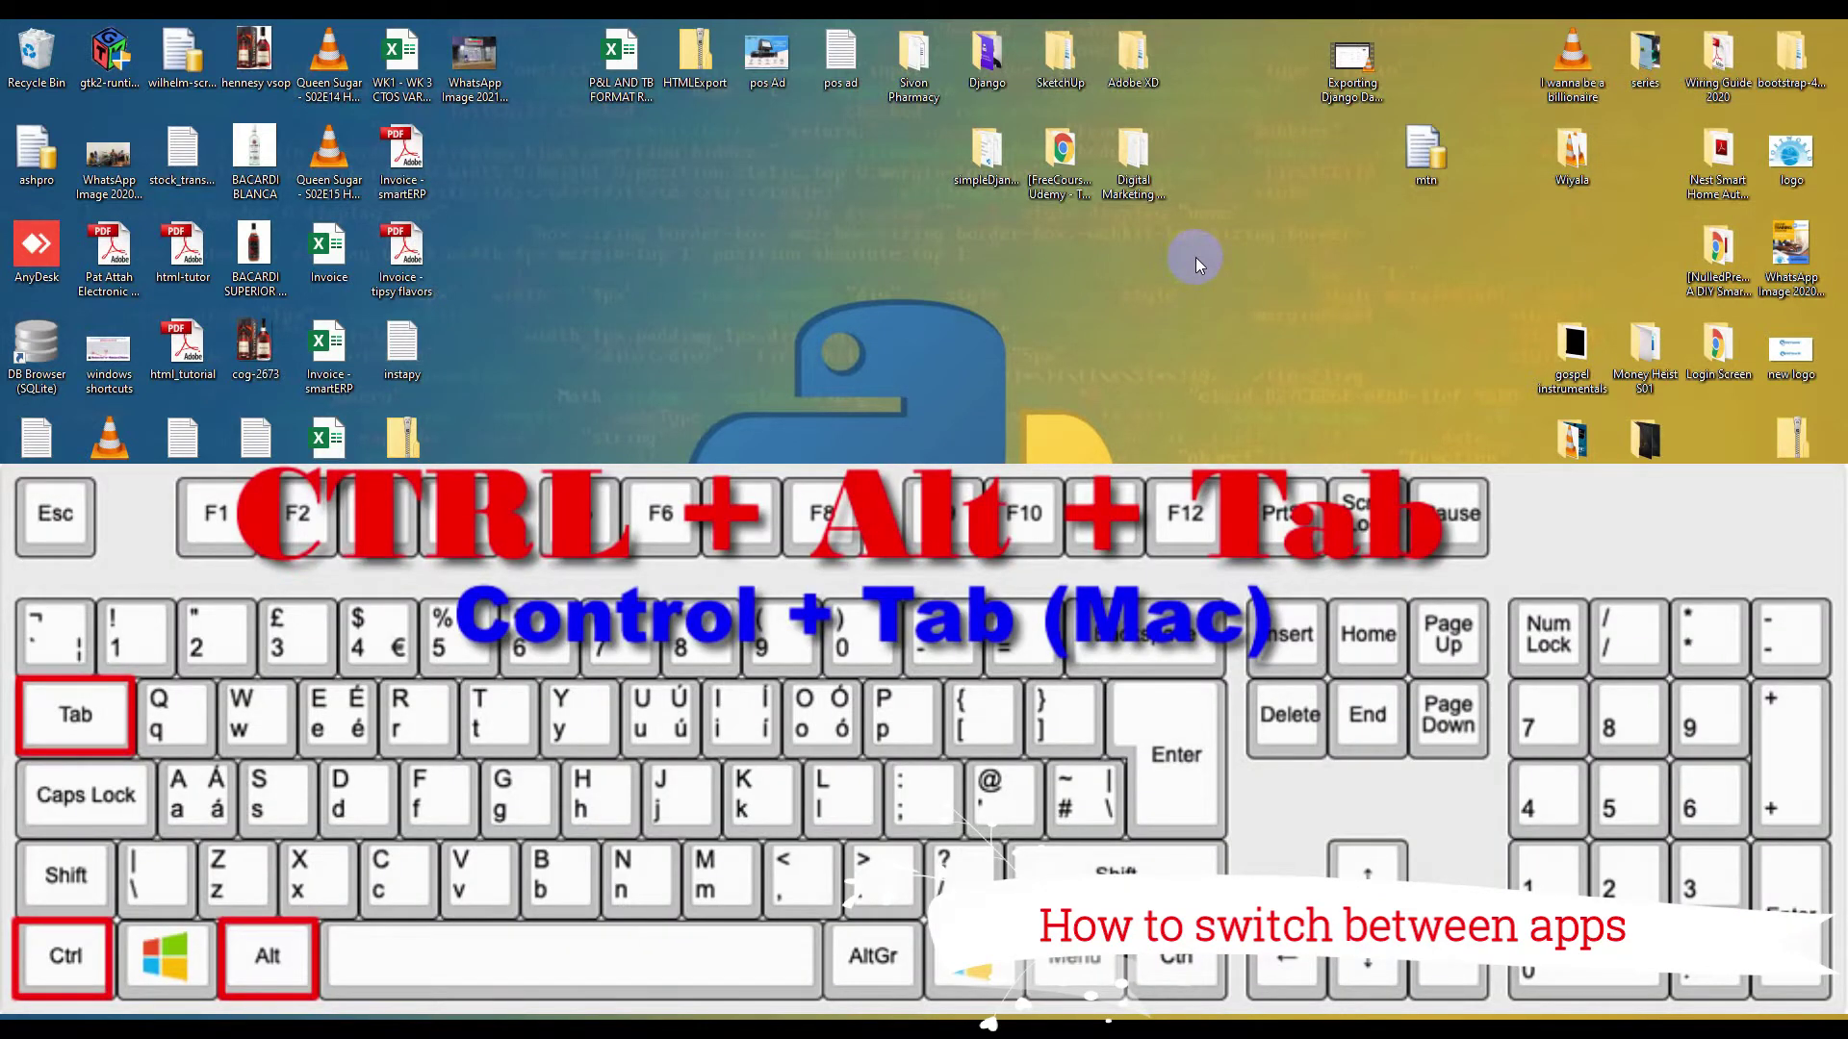
# Bring up the persistent window switcher, cycle through the open windows, and switch to Adobe Fireworks CS3.
pyautogui.hotkey('ctrl', 'alt', 'Tab')
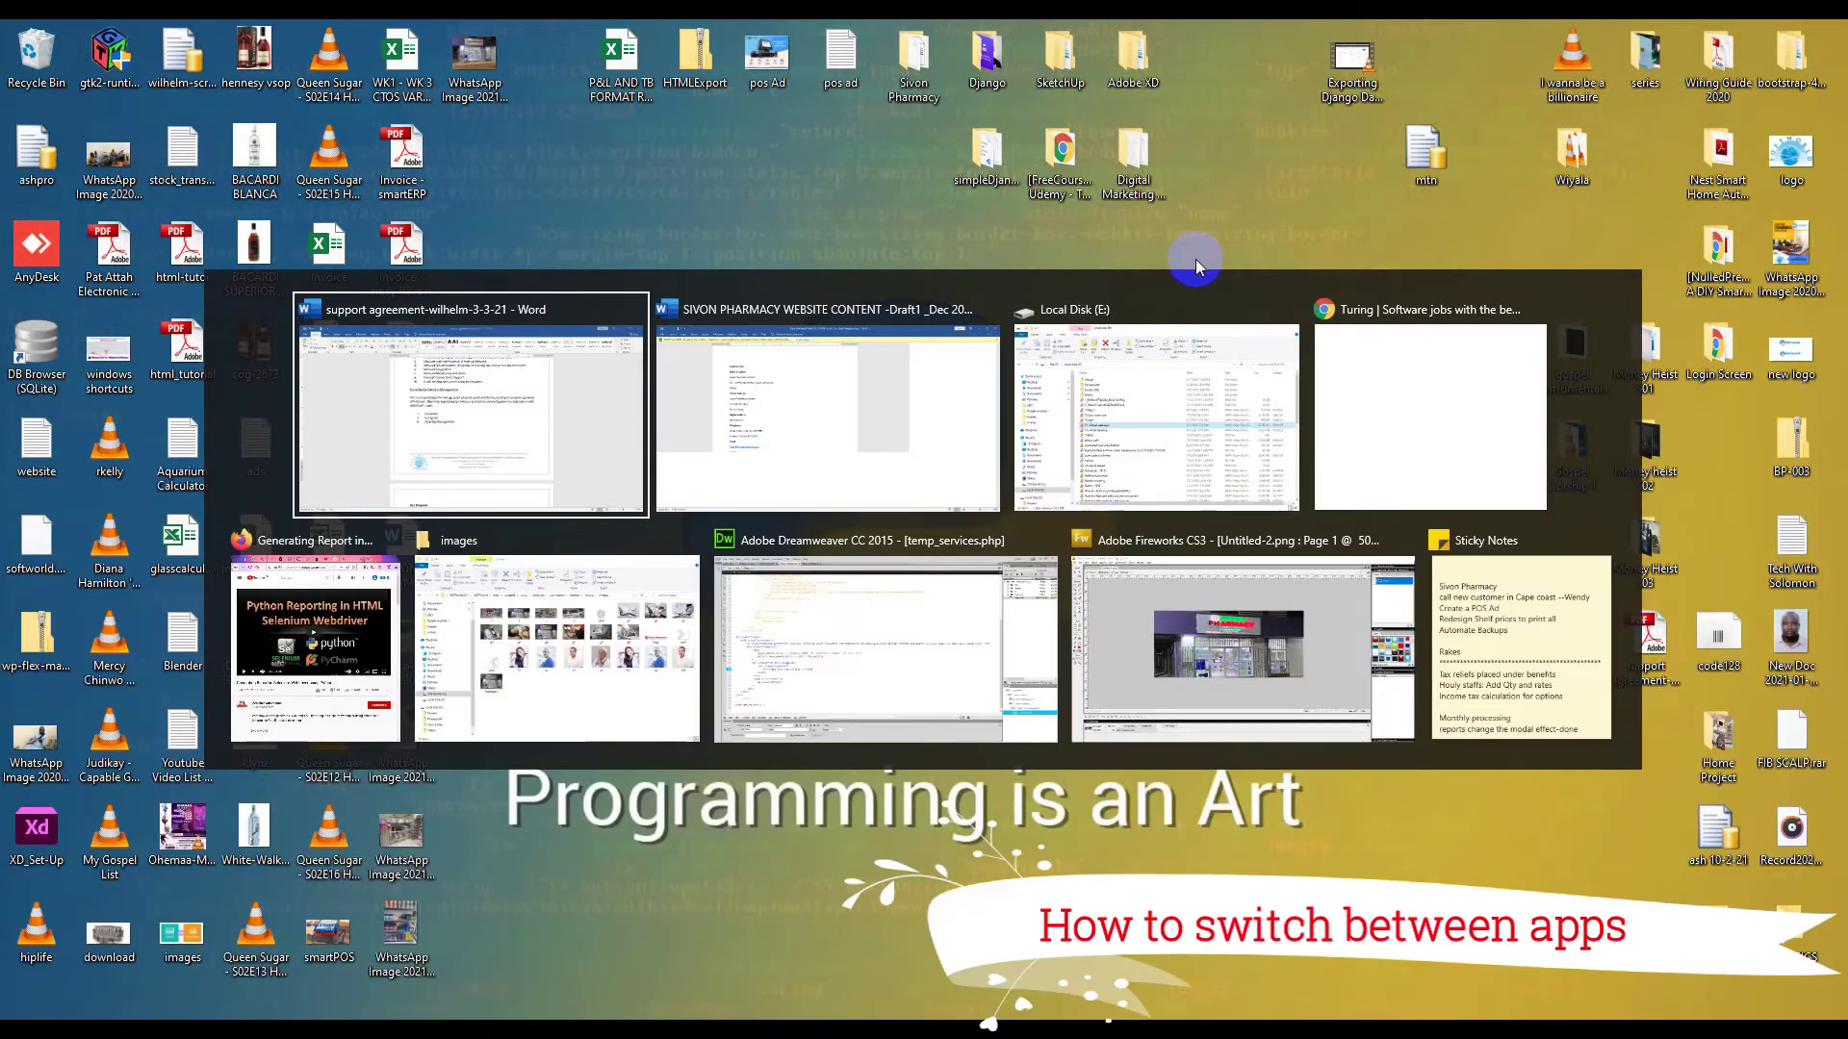
pyautogui.press('Right')
pyautogui.press('Right')
pyautogui.press('Right')
pyautogui.press('Right')
pyautogui.press('Right')
pyautogui.press('Right')
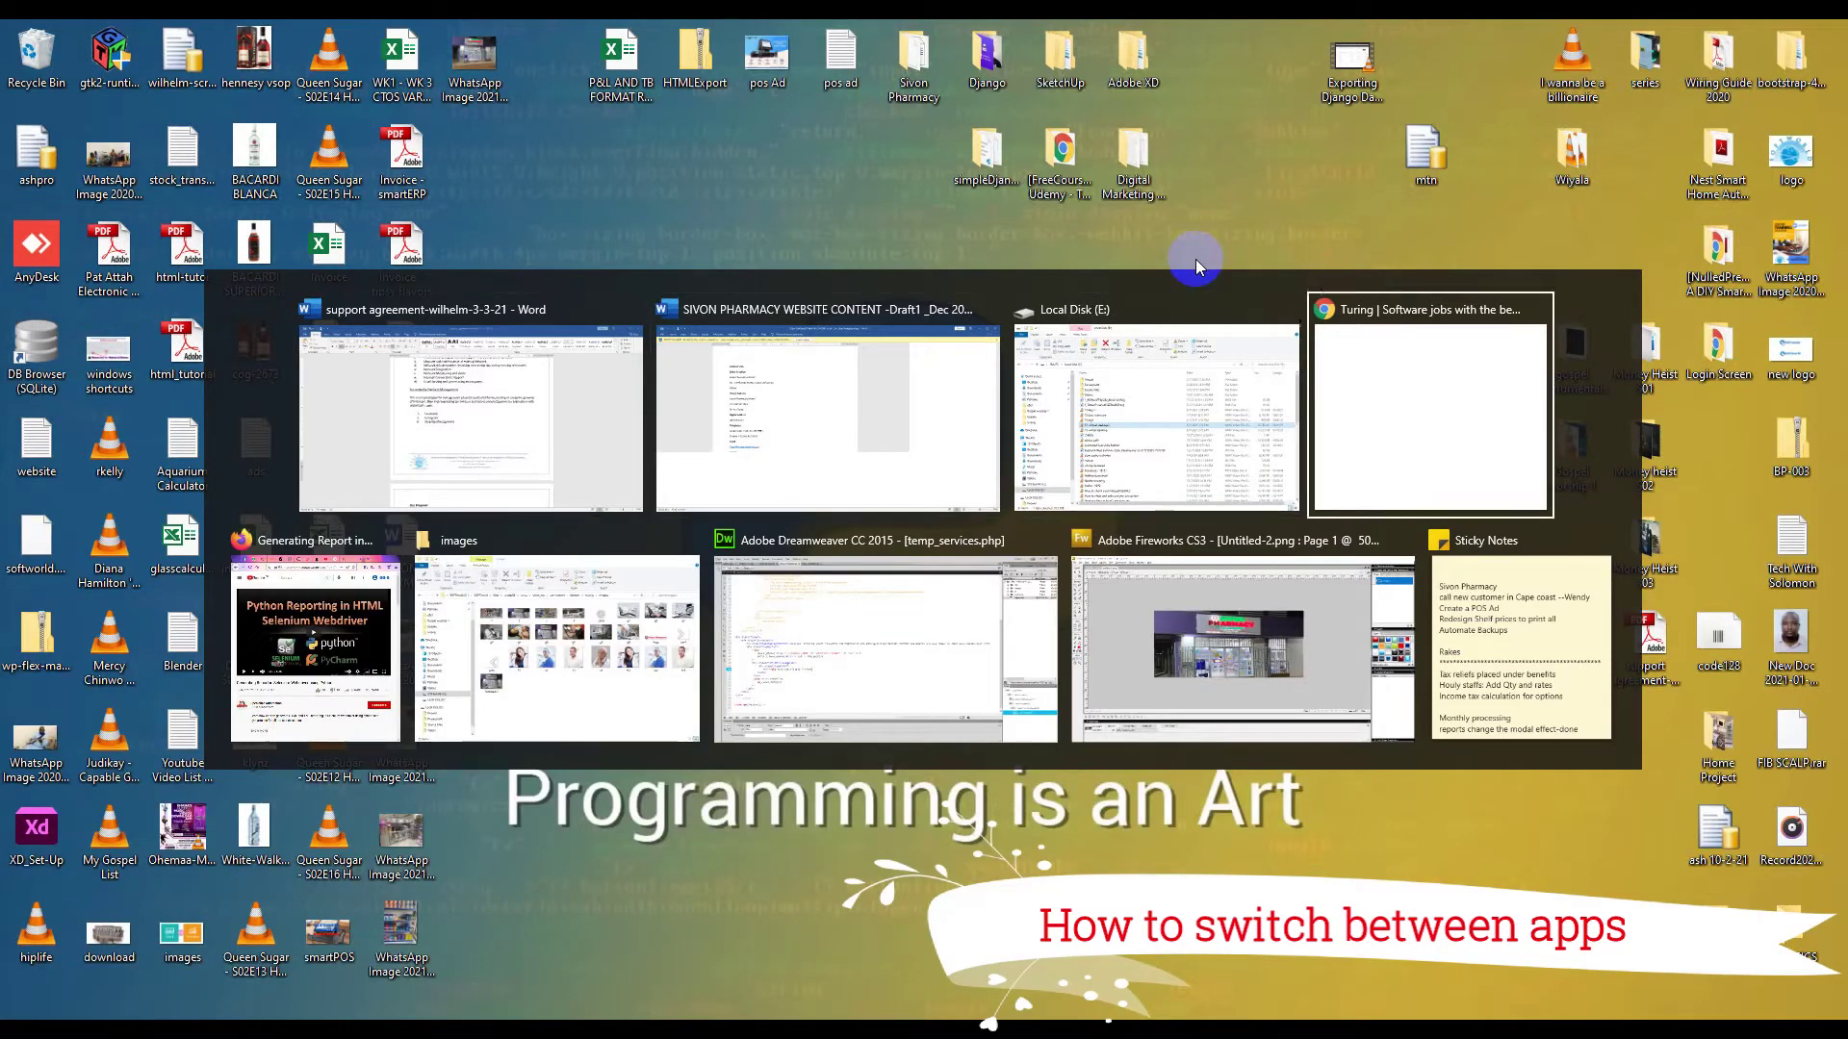
pyautogui.press('Right')
pyautogui.press('Right')
pyautogui.press('Right')
pyautogui.press('Right')
pyautogui.press('Right')
pyautogui.press('Right')
pyautogui.press('Right')
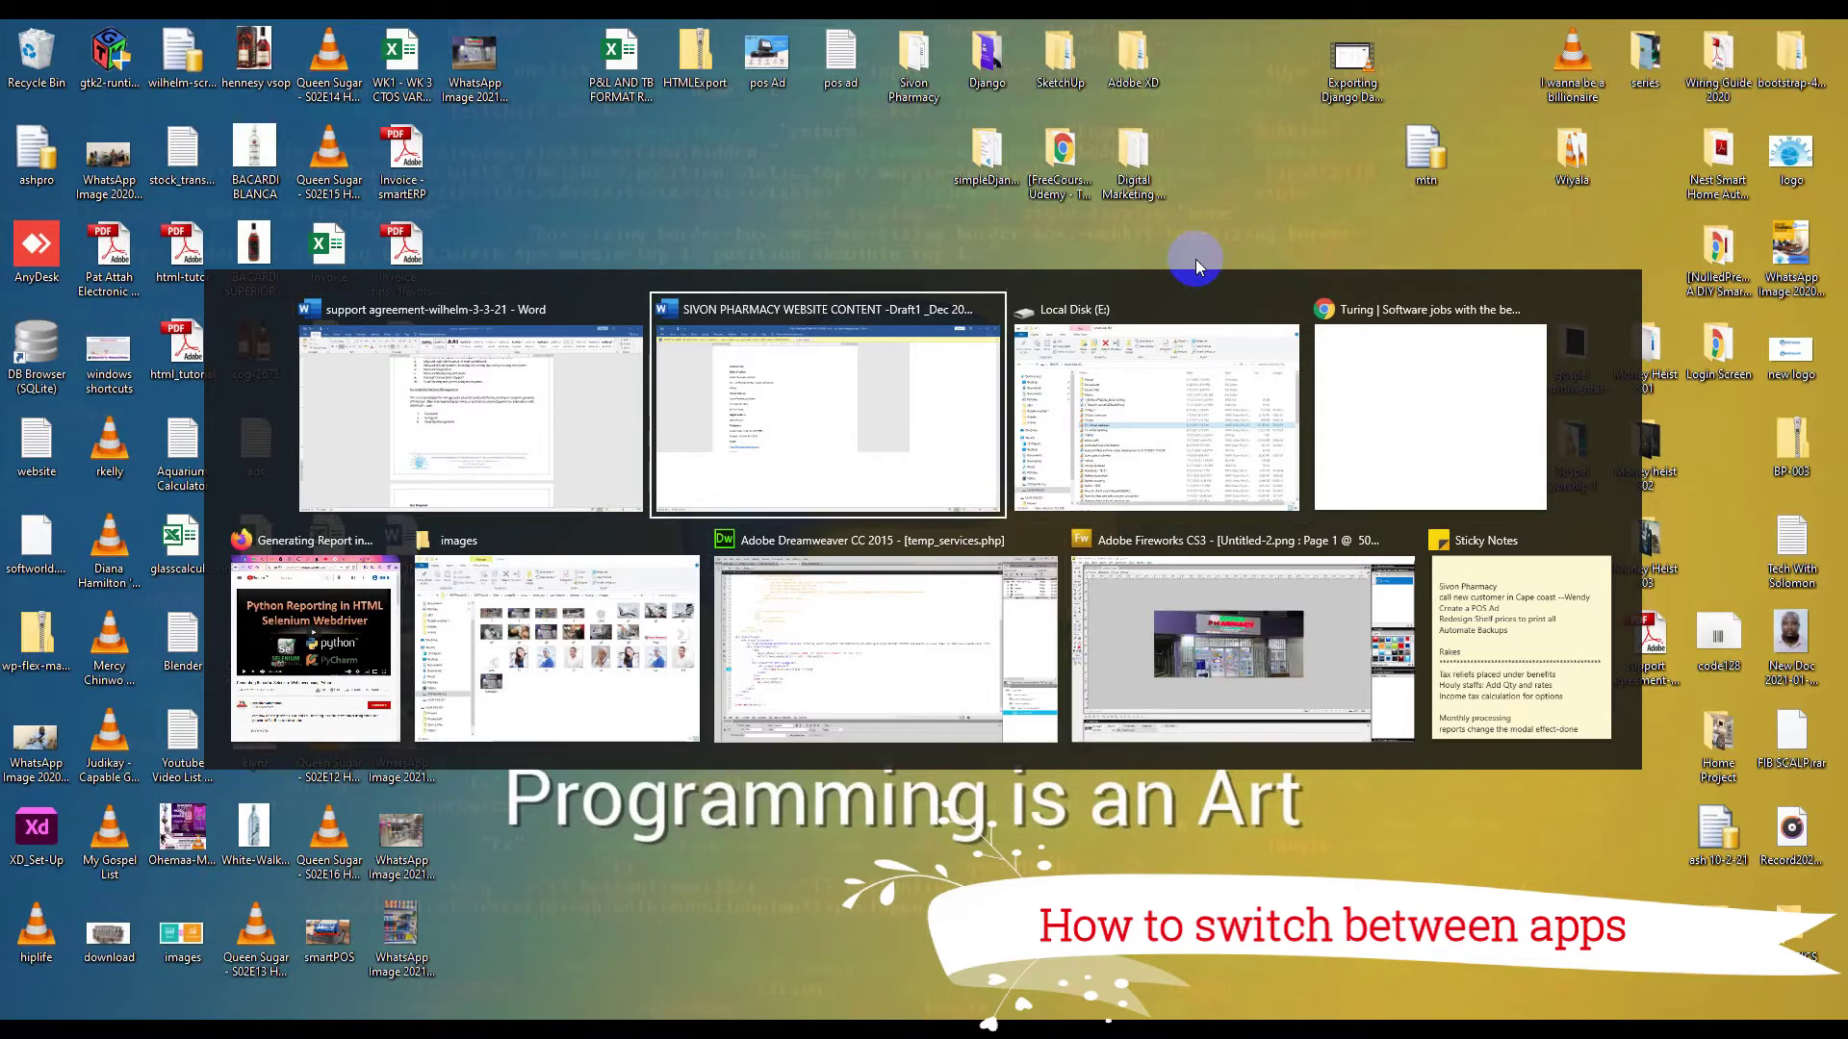
pyautogui.press('Right')
pyautogui.press('Right')
pyautogui.press('Right')
pyautogui.press('Right')
pyautogui.press('Right')
pyautogui.press('Right')
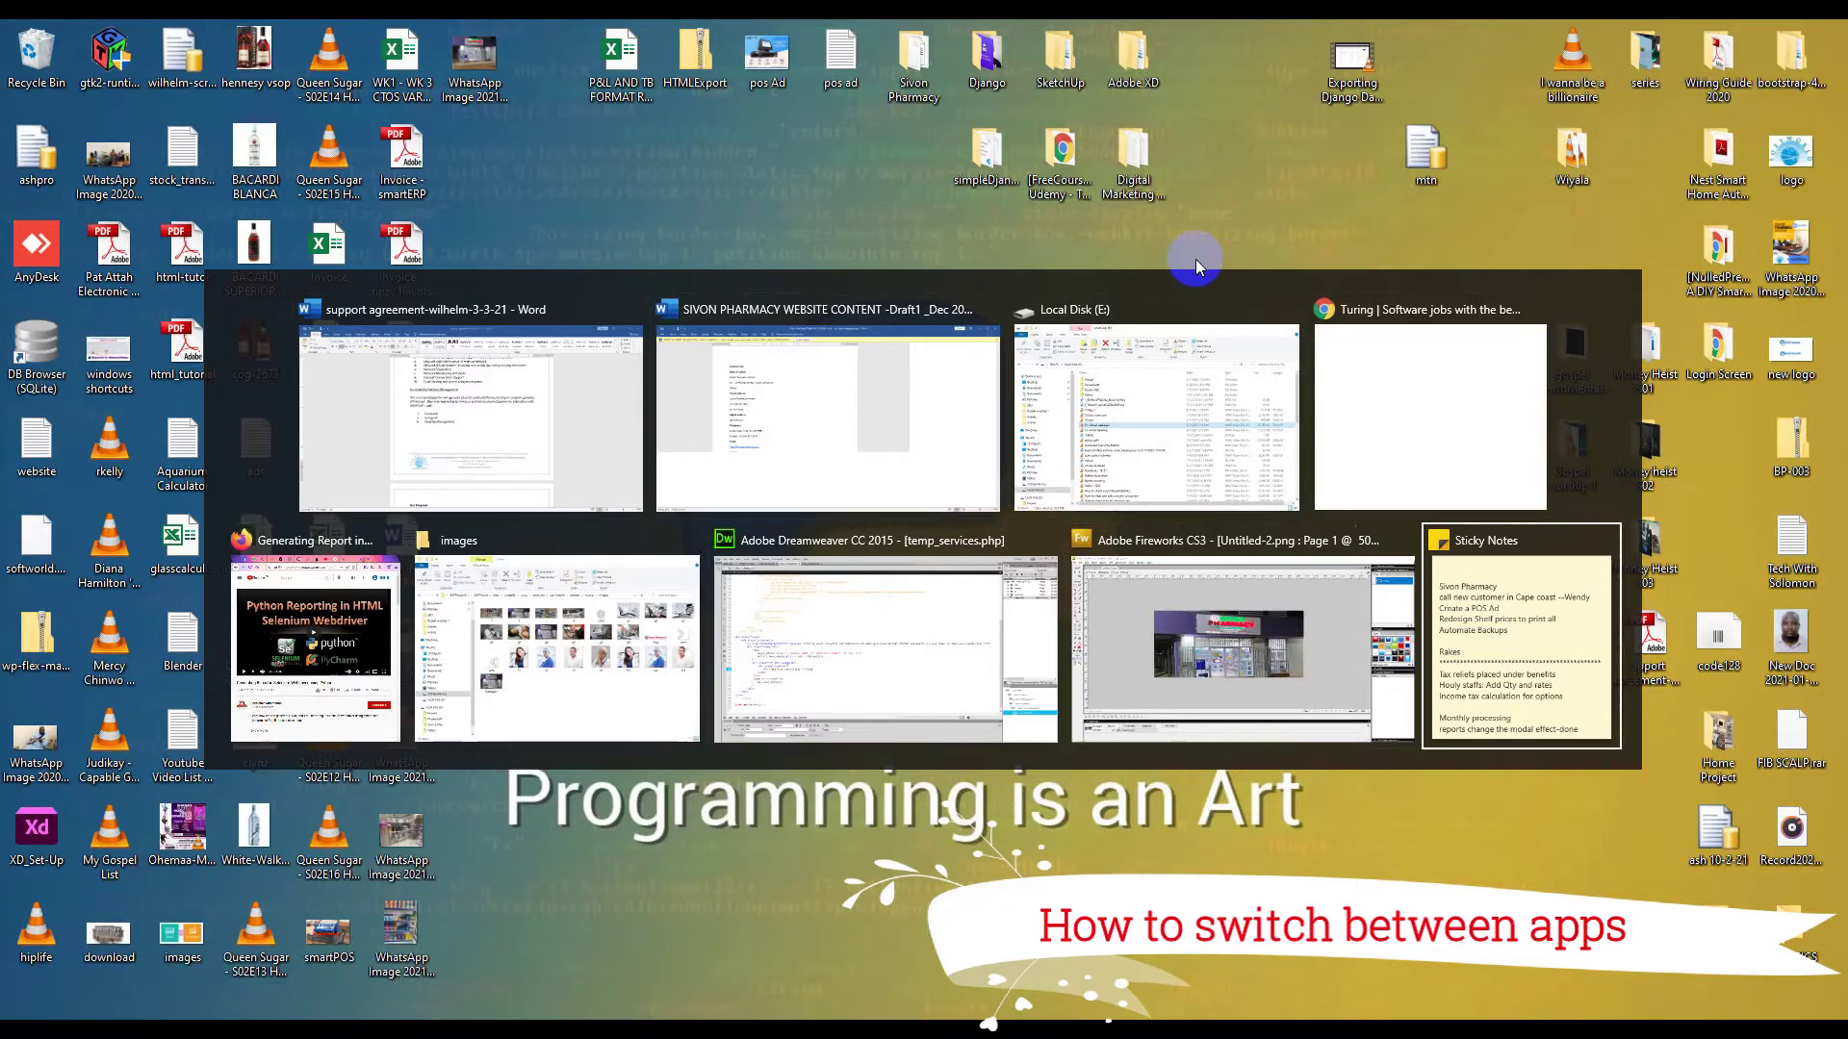
pyautogui.press('Right')
pyautogui.press('Right')
pyautogui.press('Right')
pyautogui.press('Right')
pyautogui.press('Right')
pyautogui.press('Right')
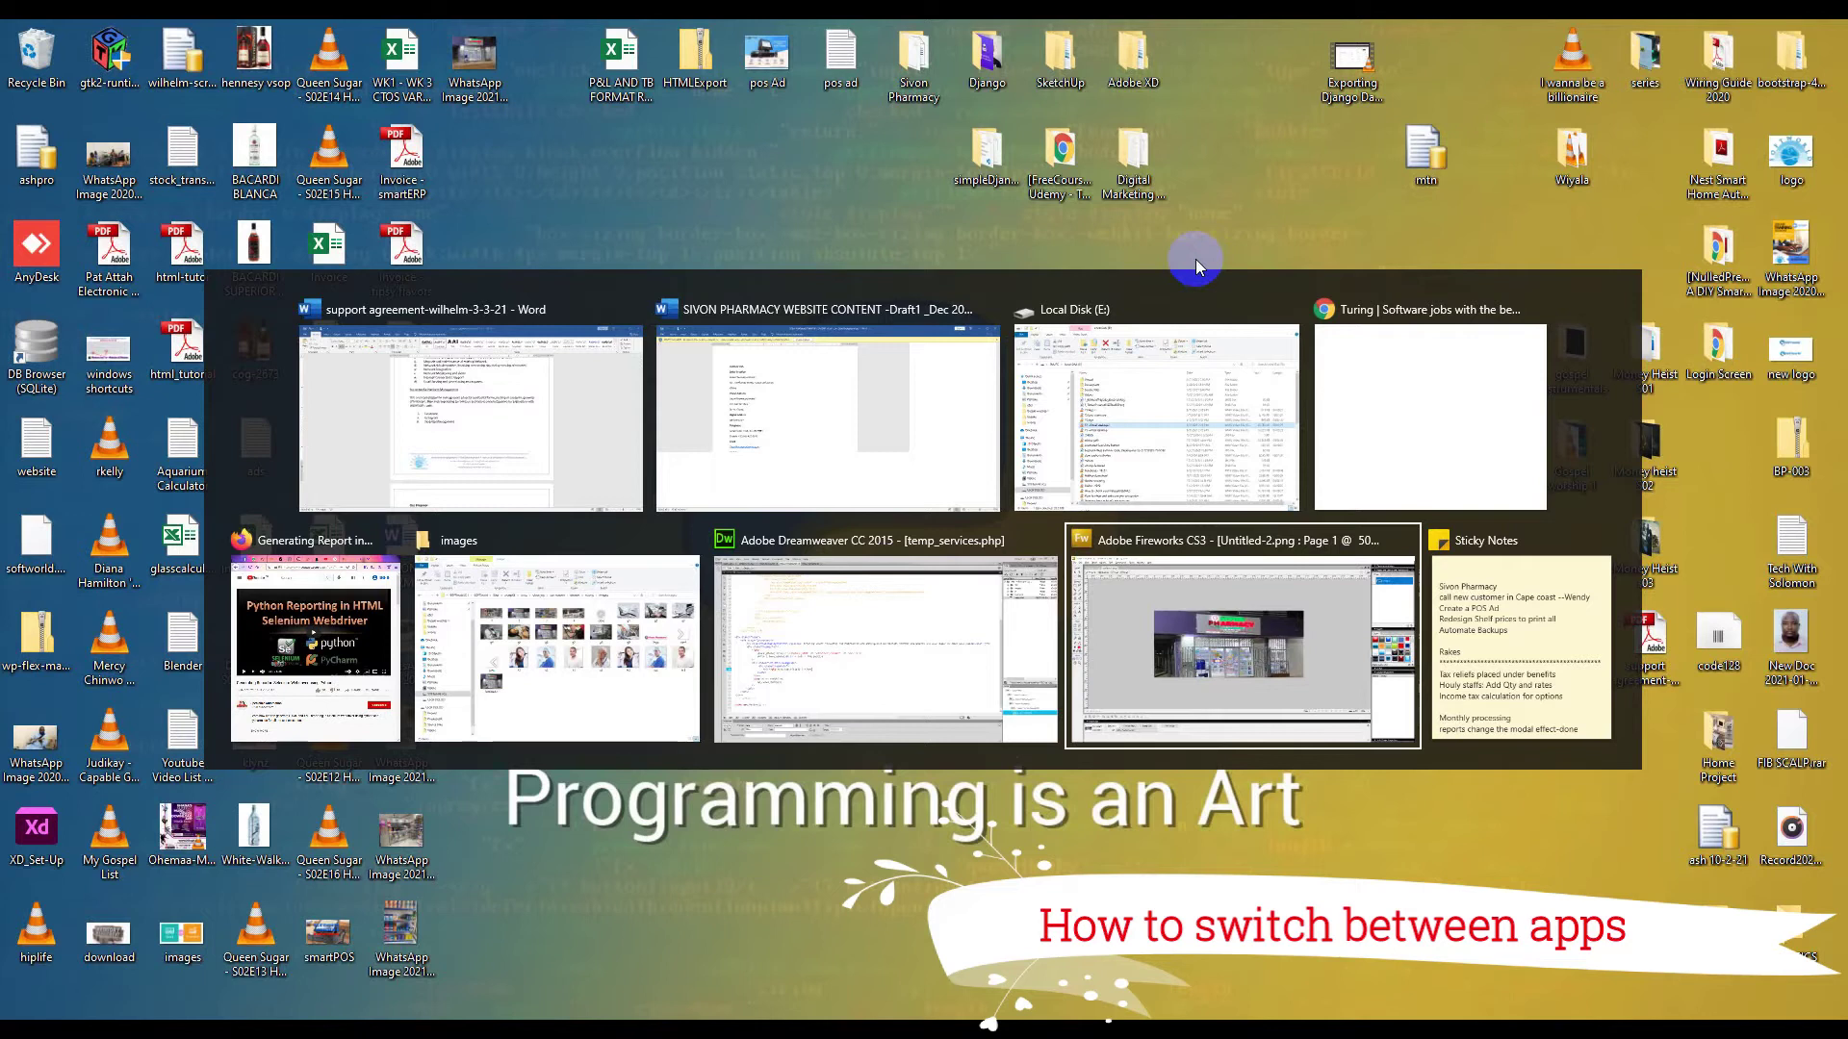
pyautogui.press('Return')
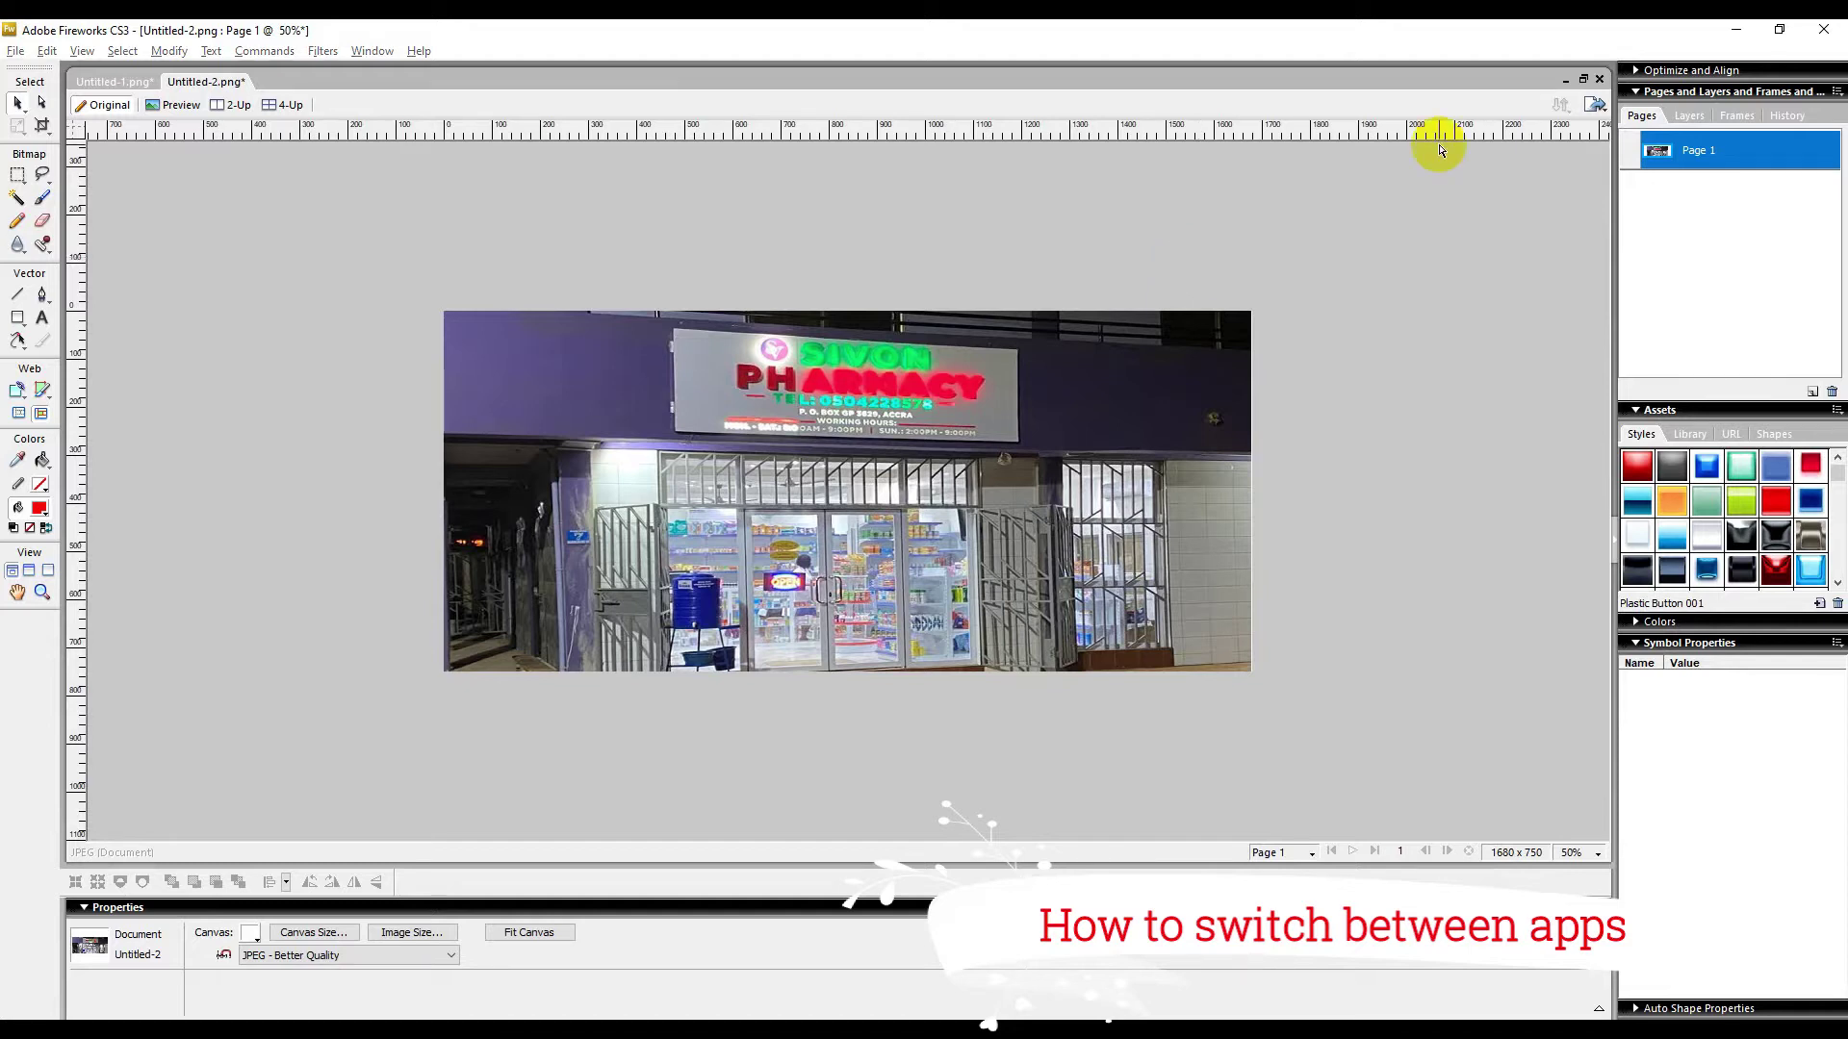
# Switch back and forth between Fireworks and the support agreement in Word, and show the desktop.
pyautogui.hotkey('alt', 'Tab')
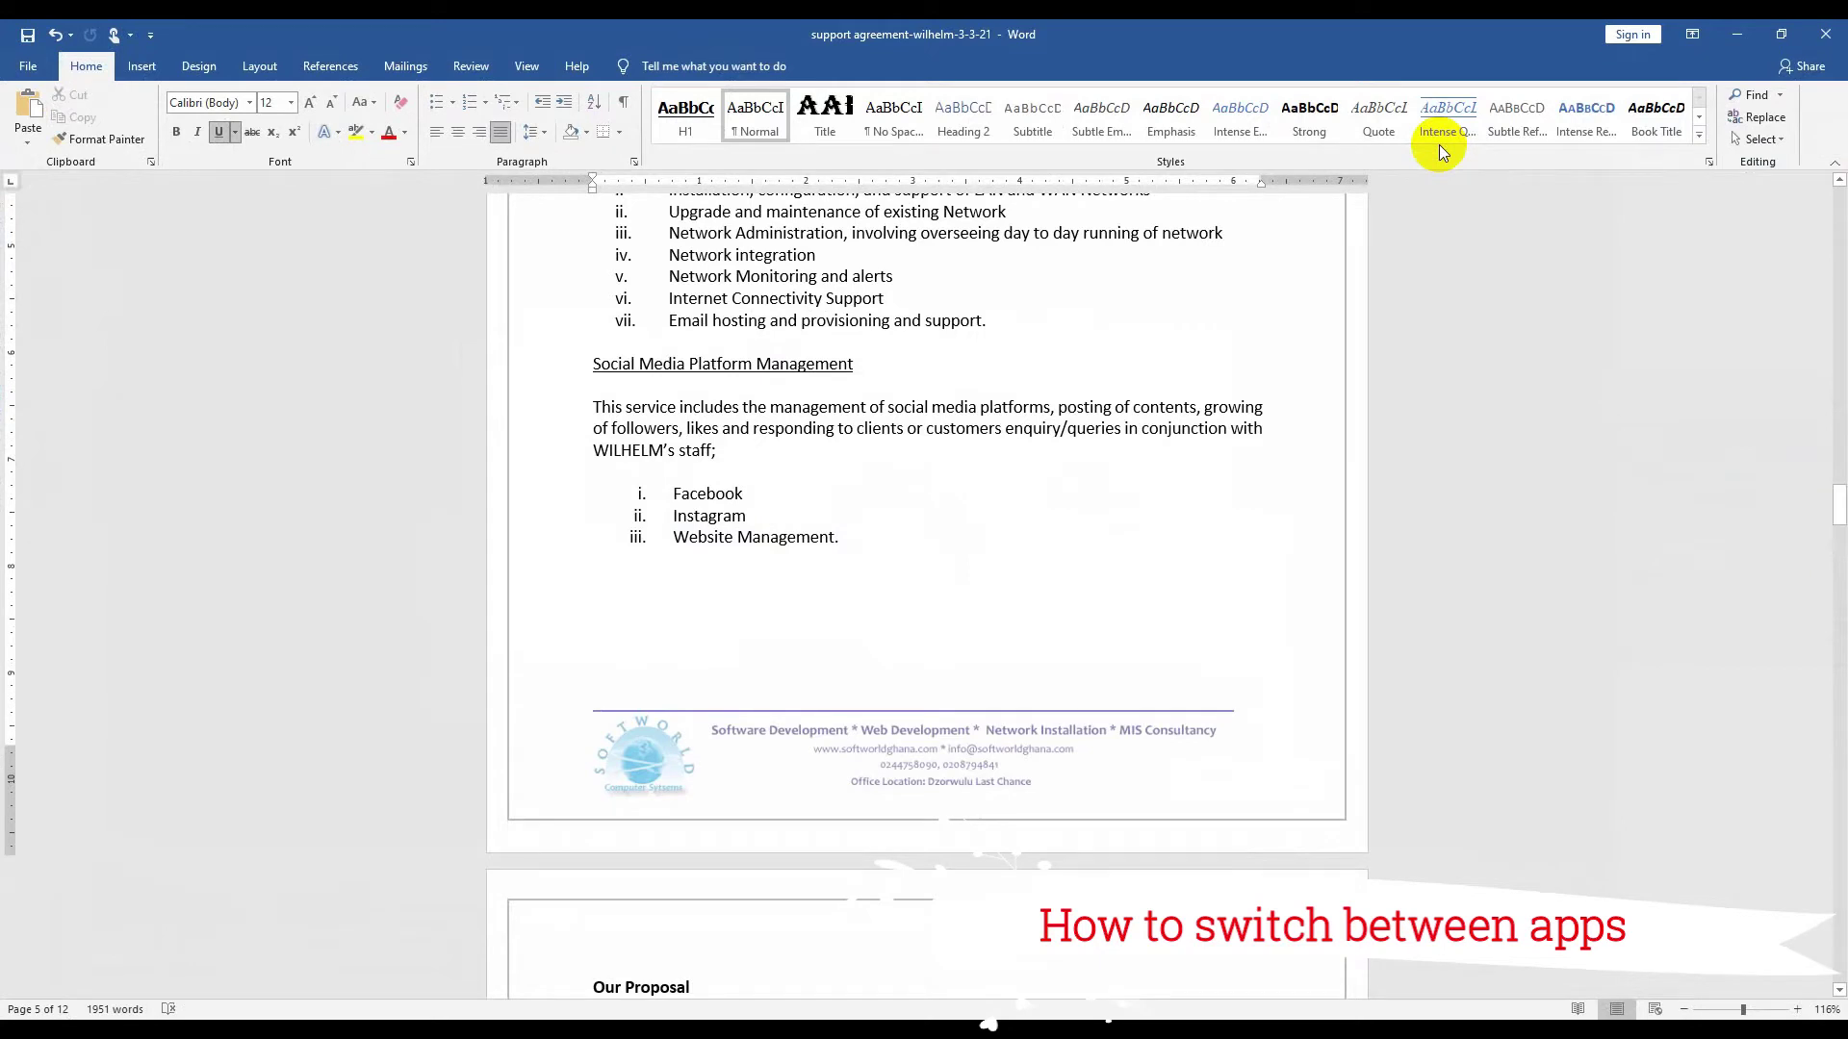
pyautogui.hotkey('alt', 'Tab')
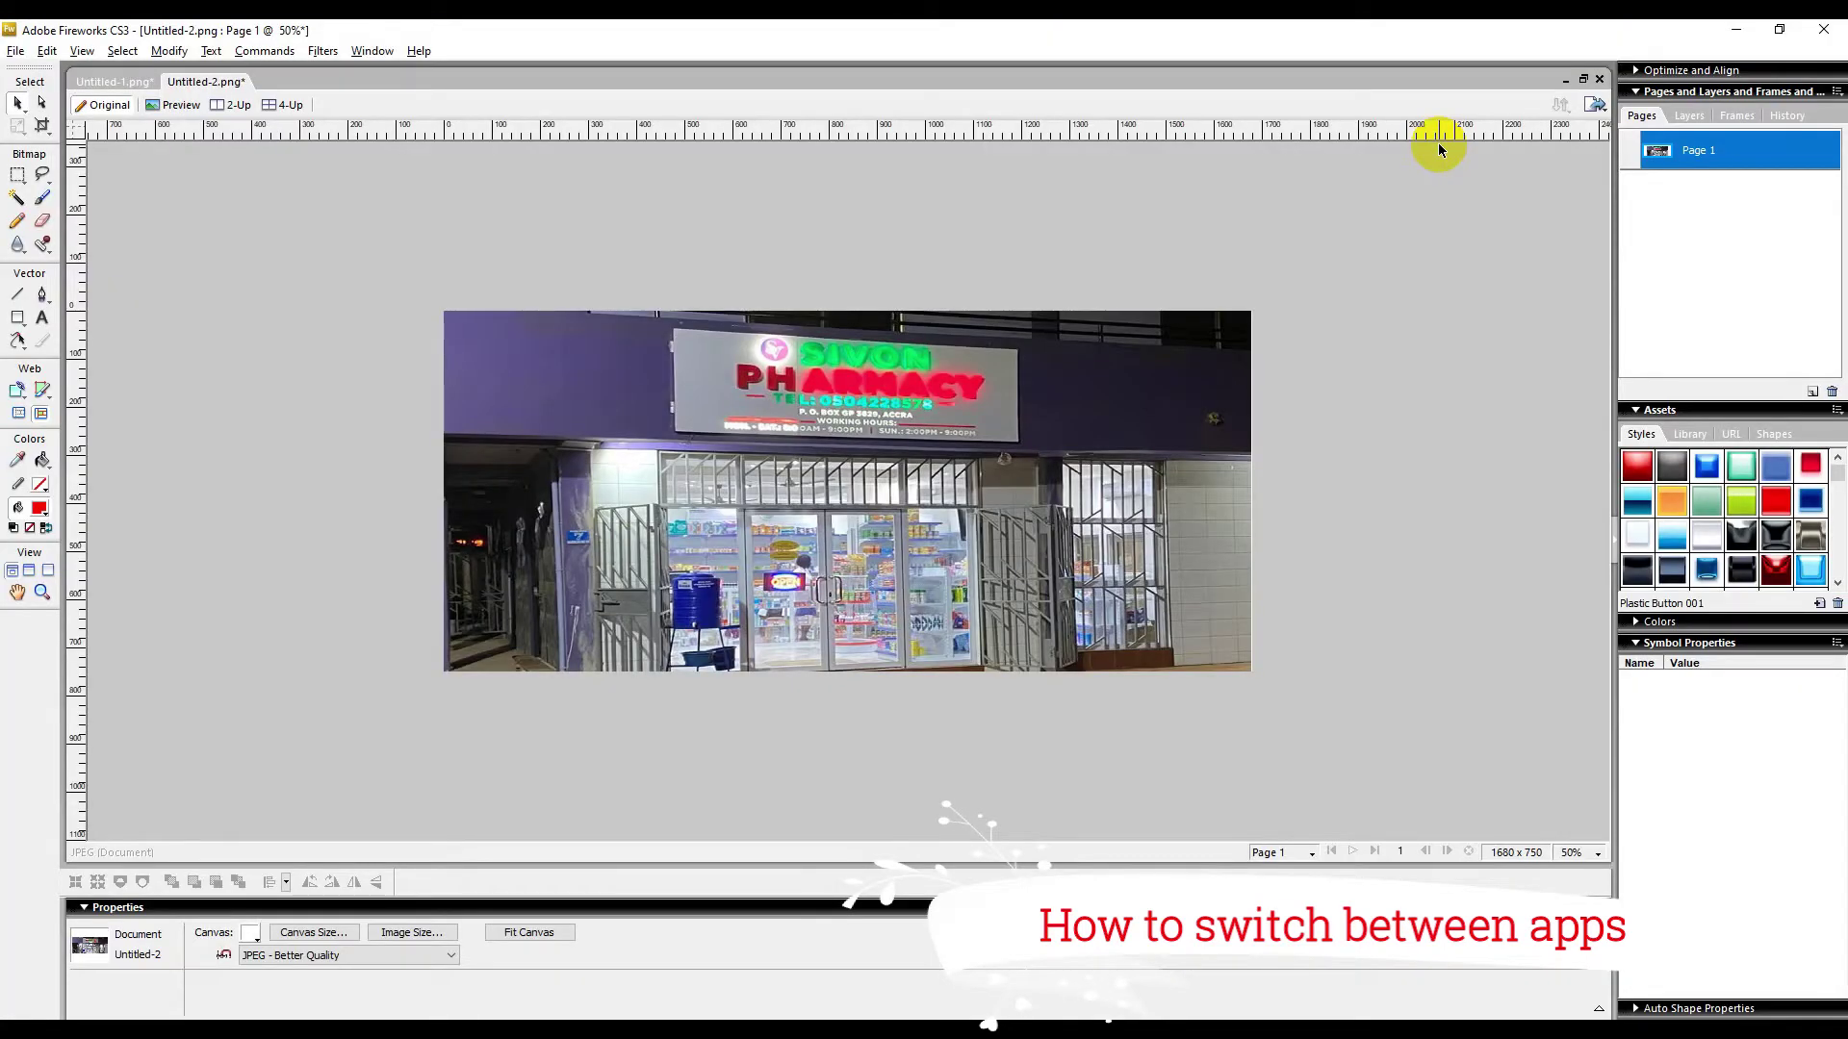
pyautogui.hotkey('alt', 'Tab')
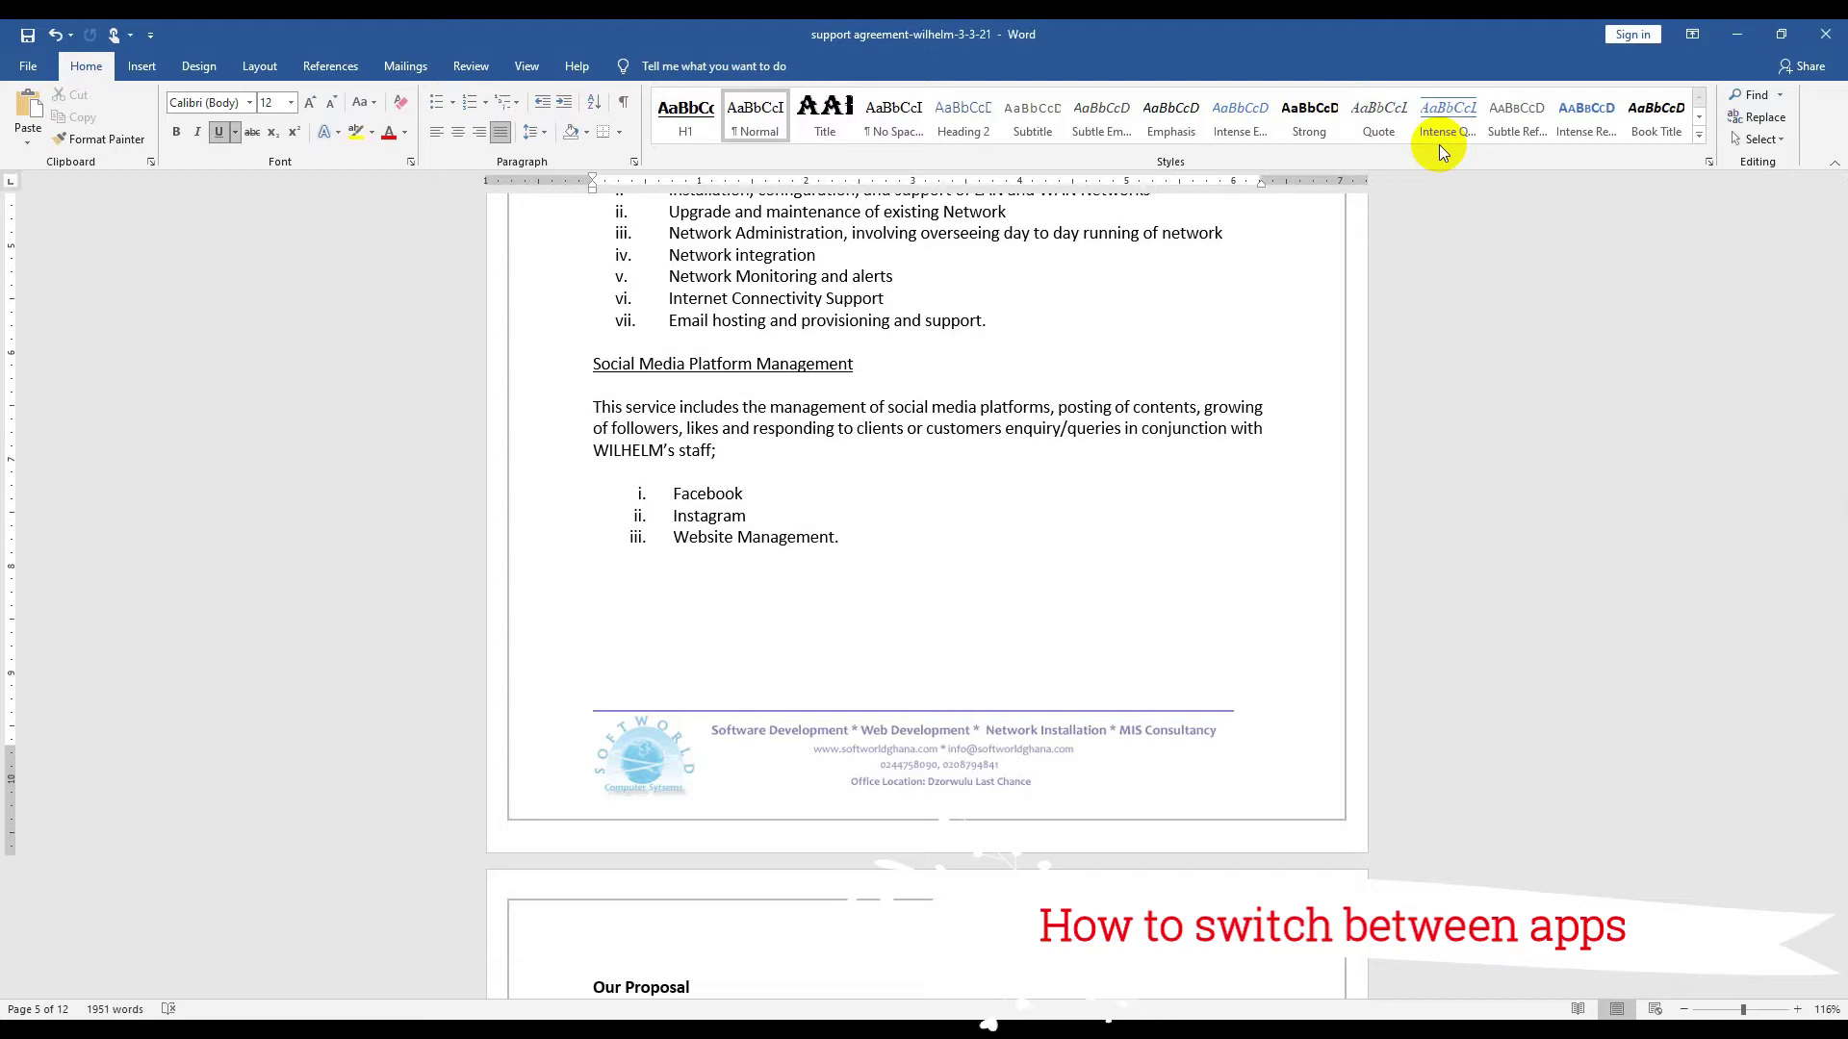
pyautogui.press('Tab')
pyautogui.press('super+d')
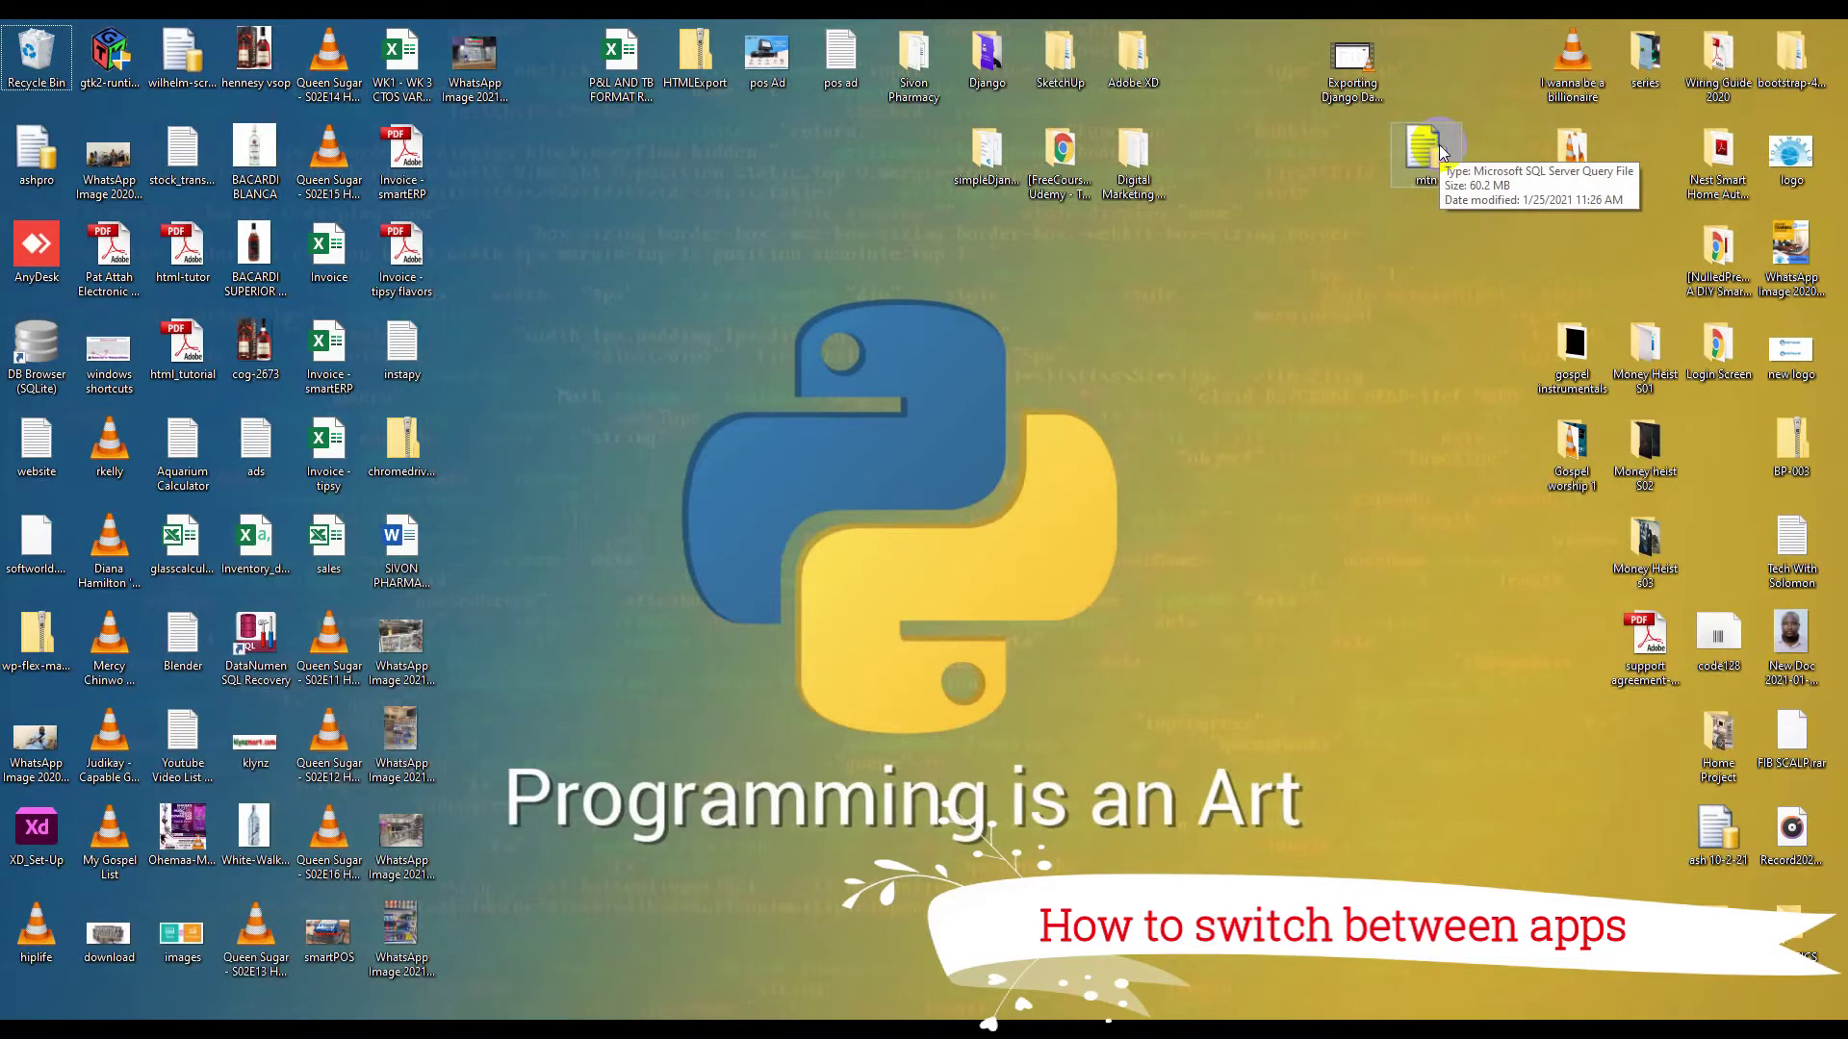
# Cycle through all open windows in the window switcher and stop on Local Disk (E:).
pyautogui.hotkey('alt', 'Tab')
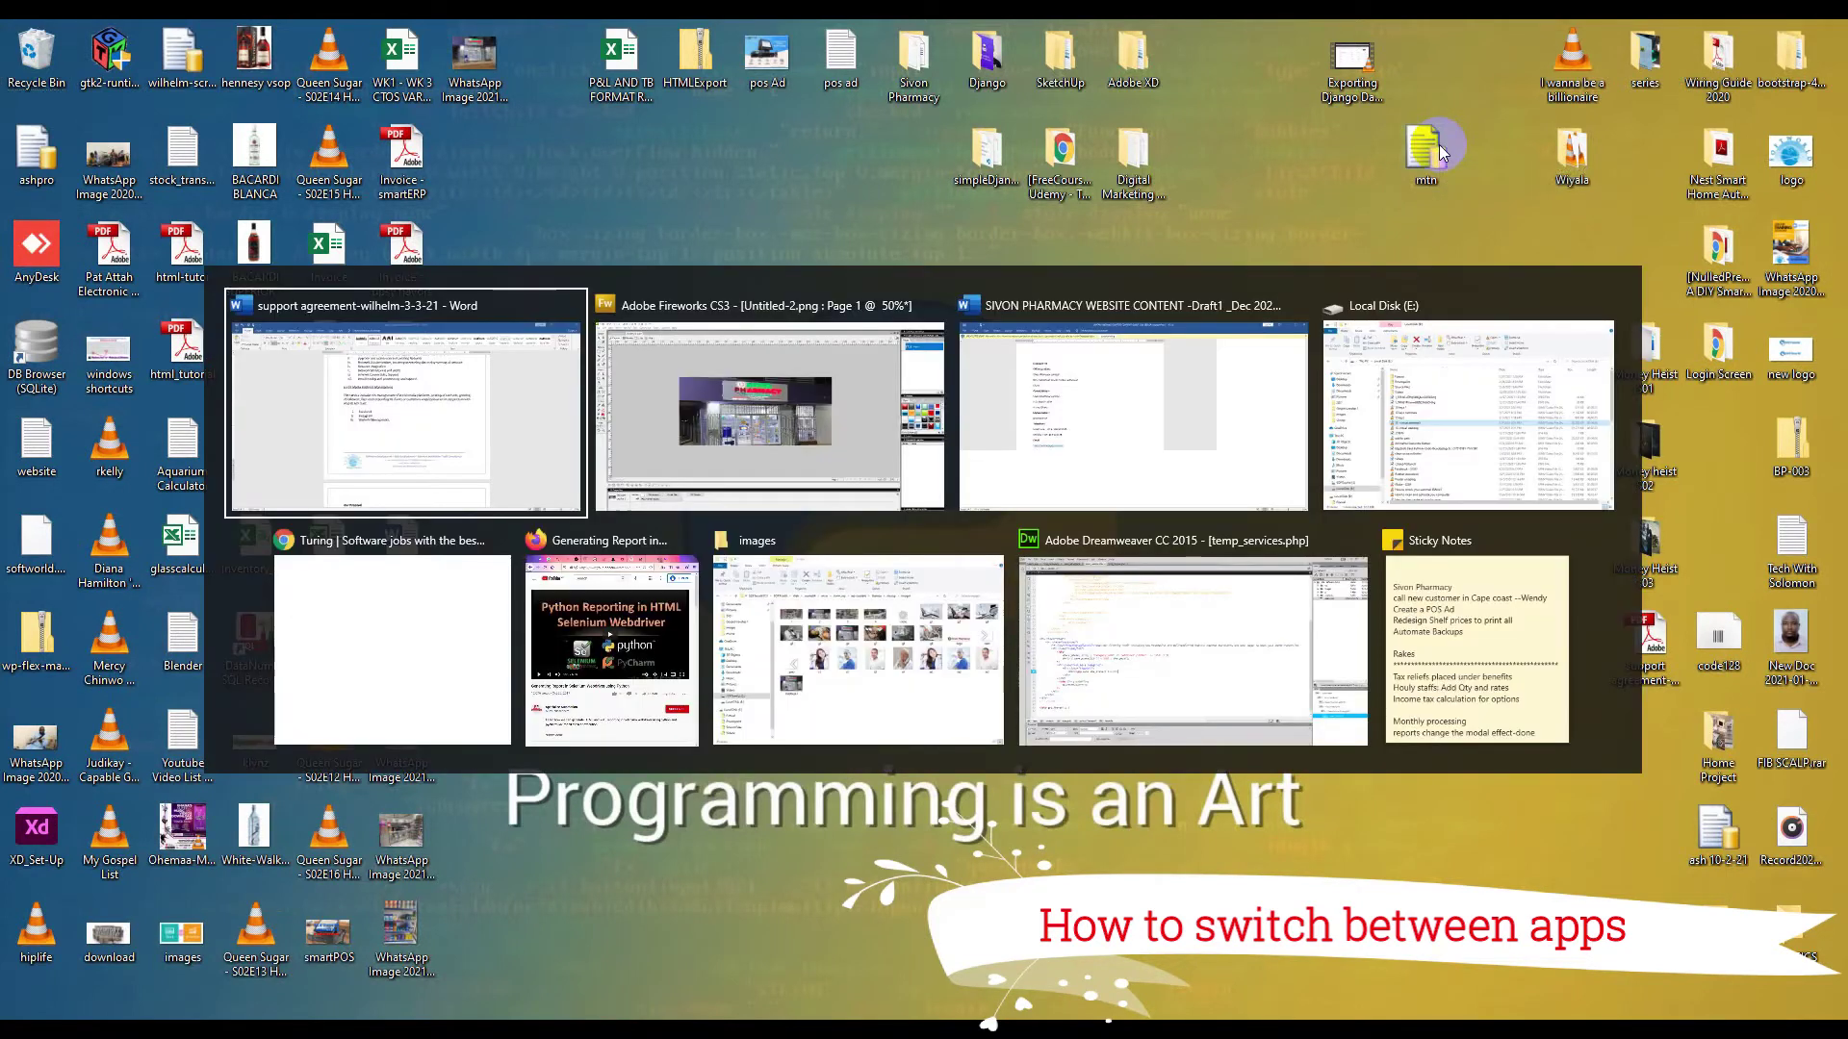
pyautogui.hotkey('alt', 'Tab')
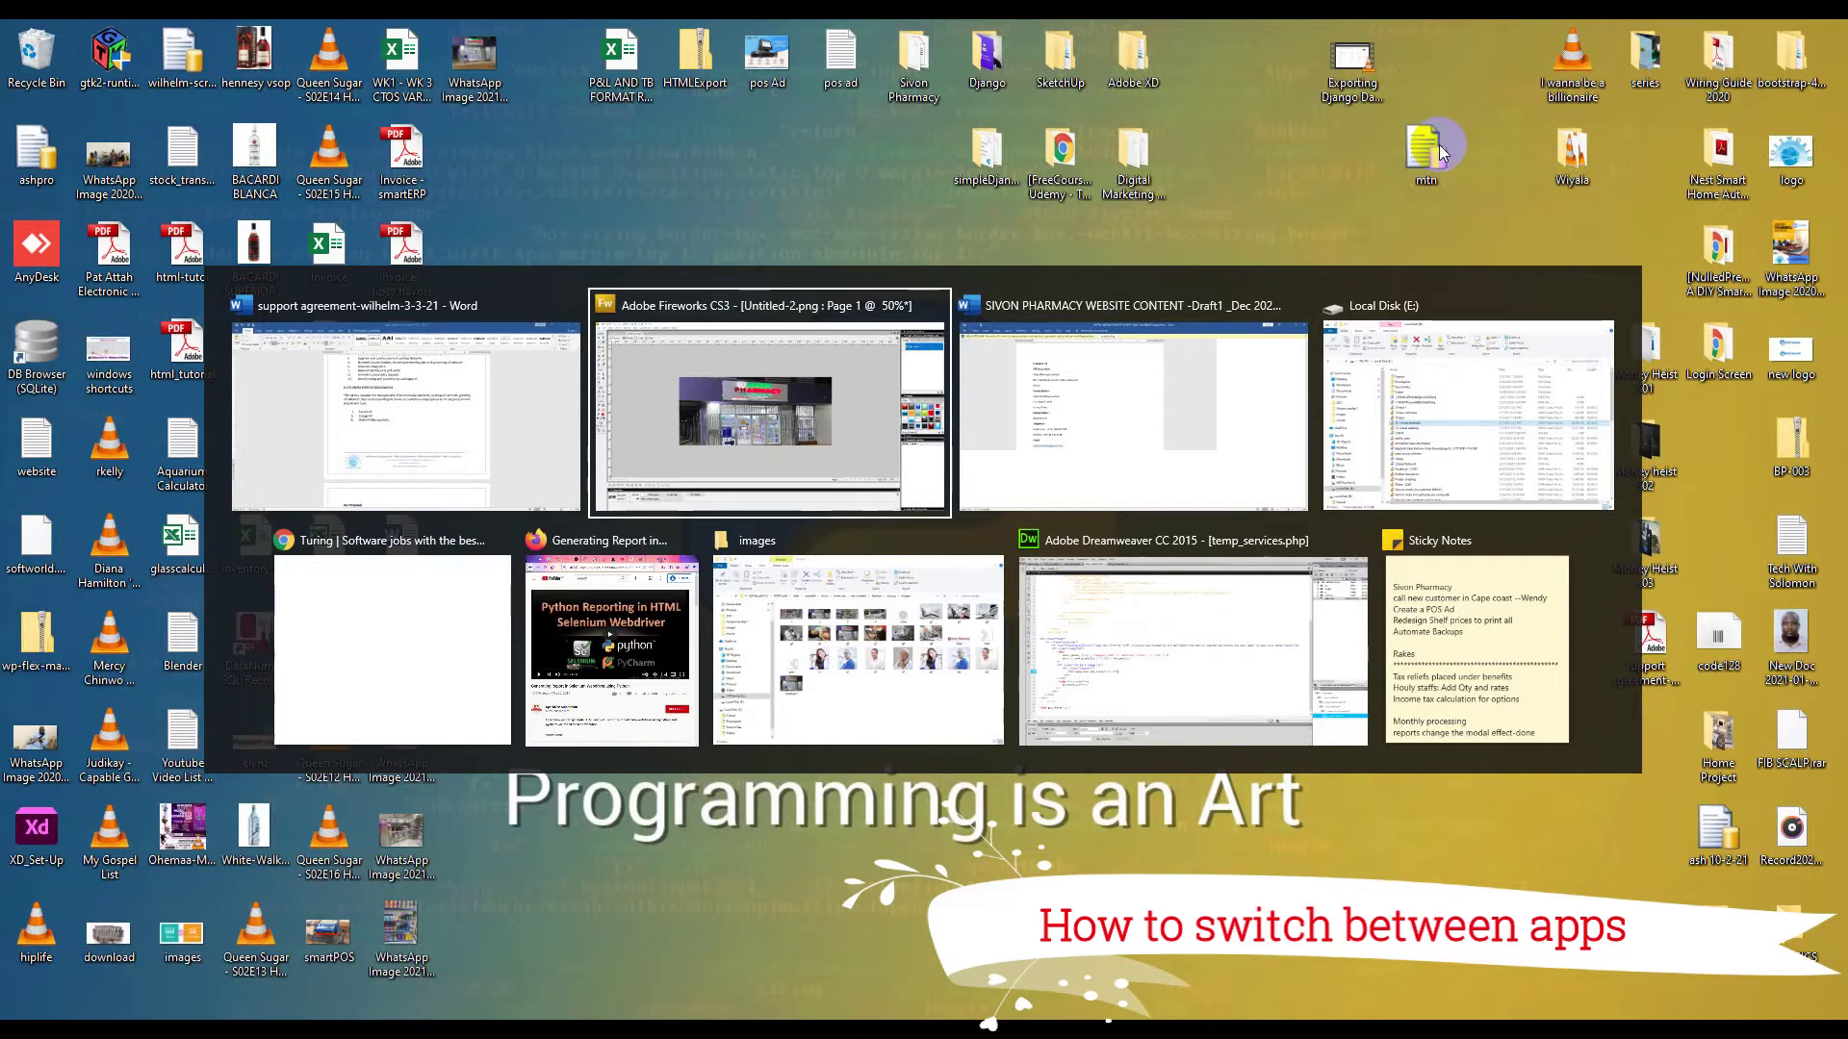
pyautogui.hotkey('alt', 'Tab')
pyautogui.hotkey('alt', 'Tab')
pyautogui.hotkey('alt', 'Tab')
pyautogui.hotkey('alt', 'Tab')
pyautogui.hotkey('alt', 'Tab')
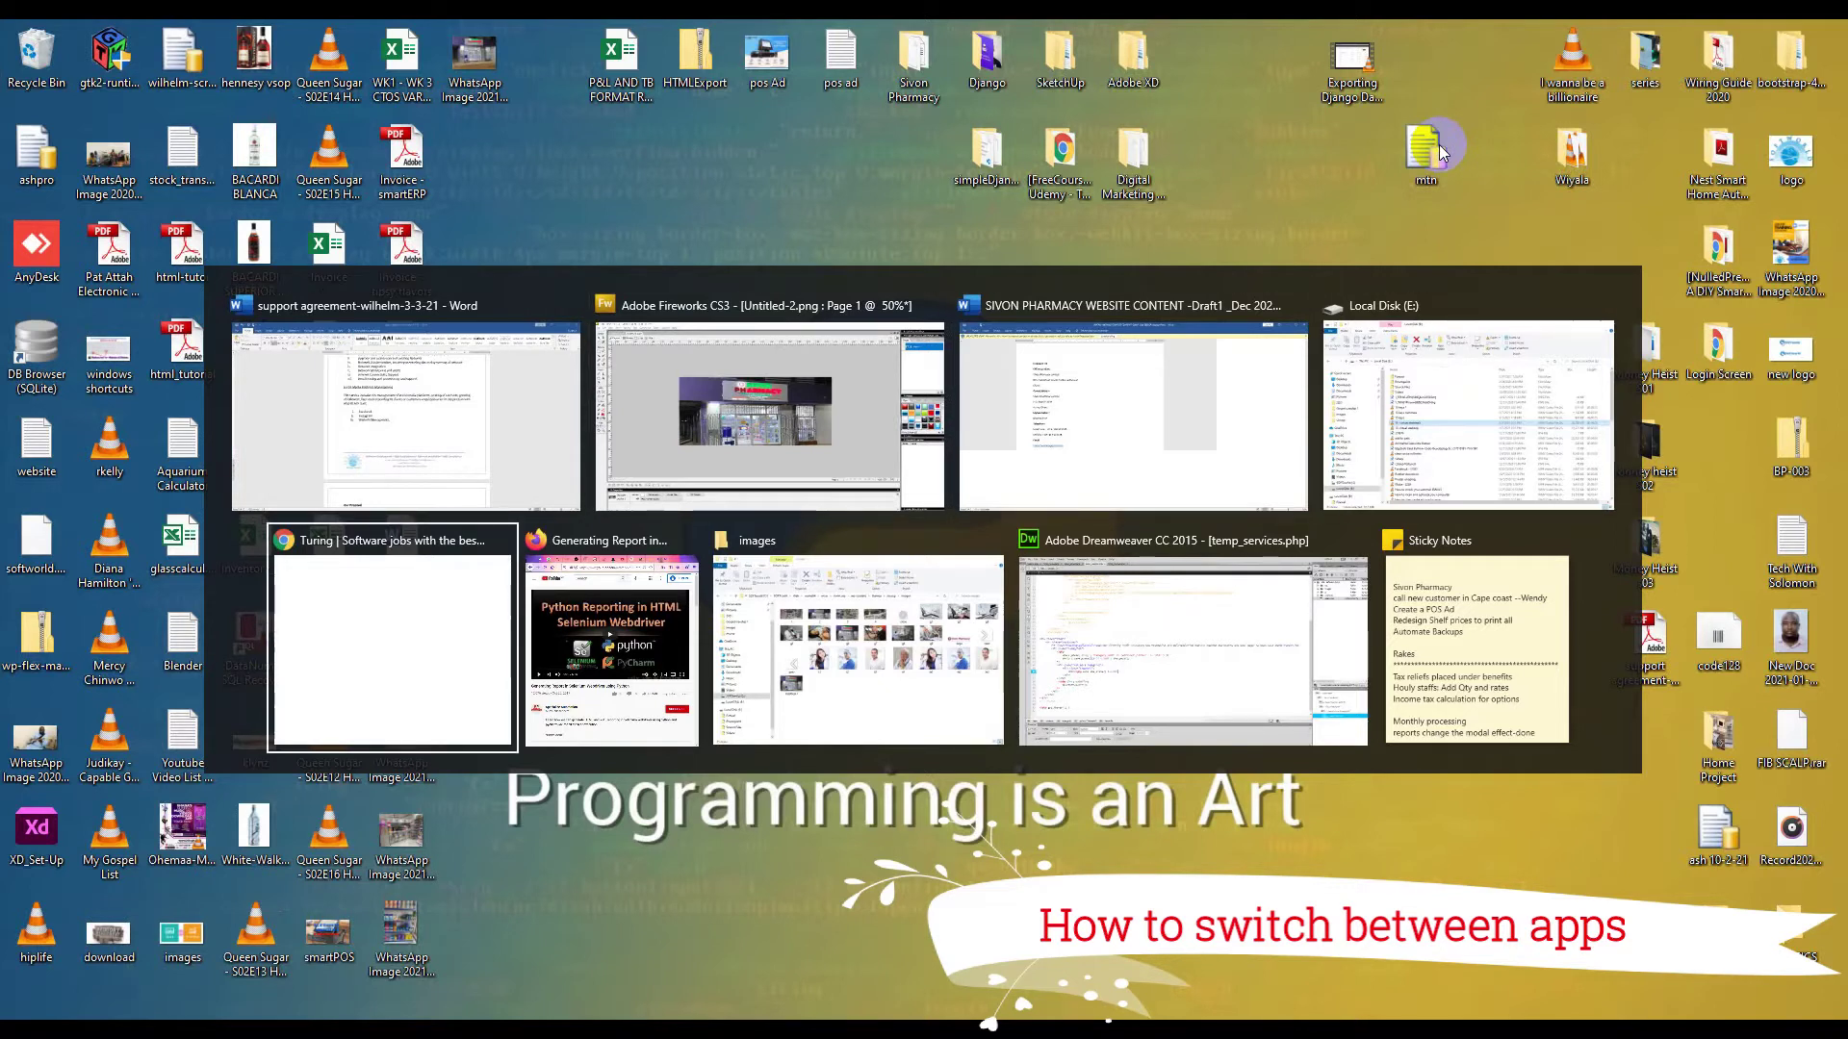
pyautogui.hotkey('alt', 'Tab')
pyautogui.hotkey('alt', 'Tab')
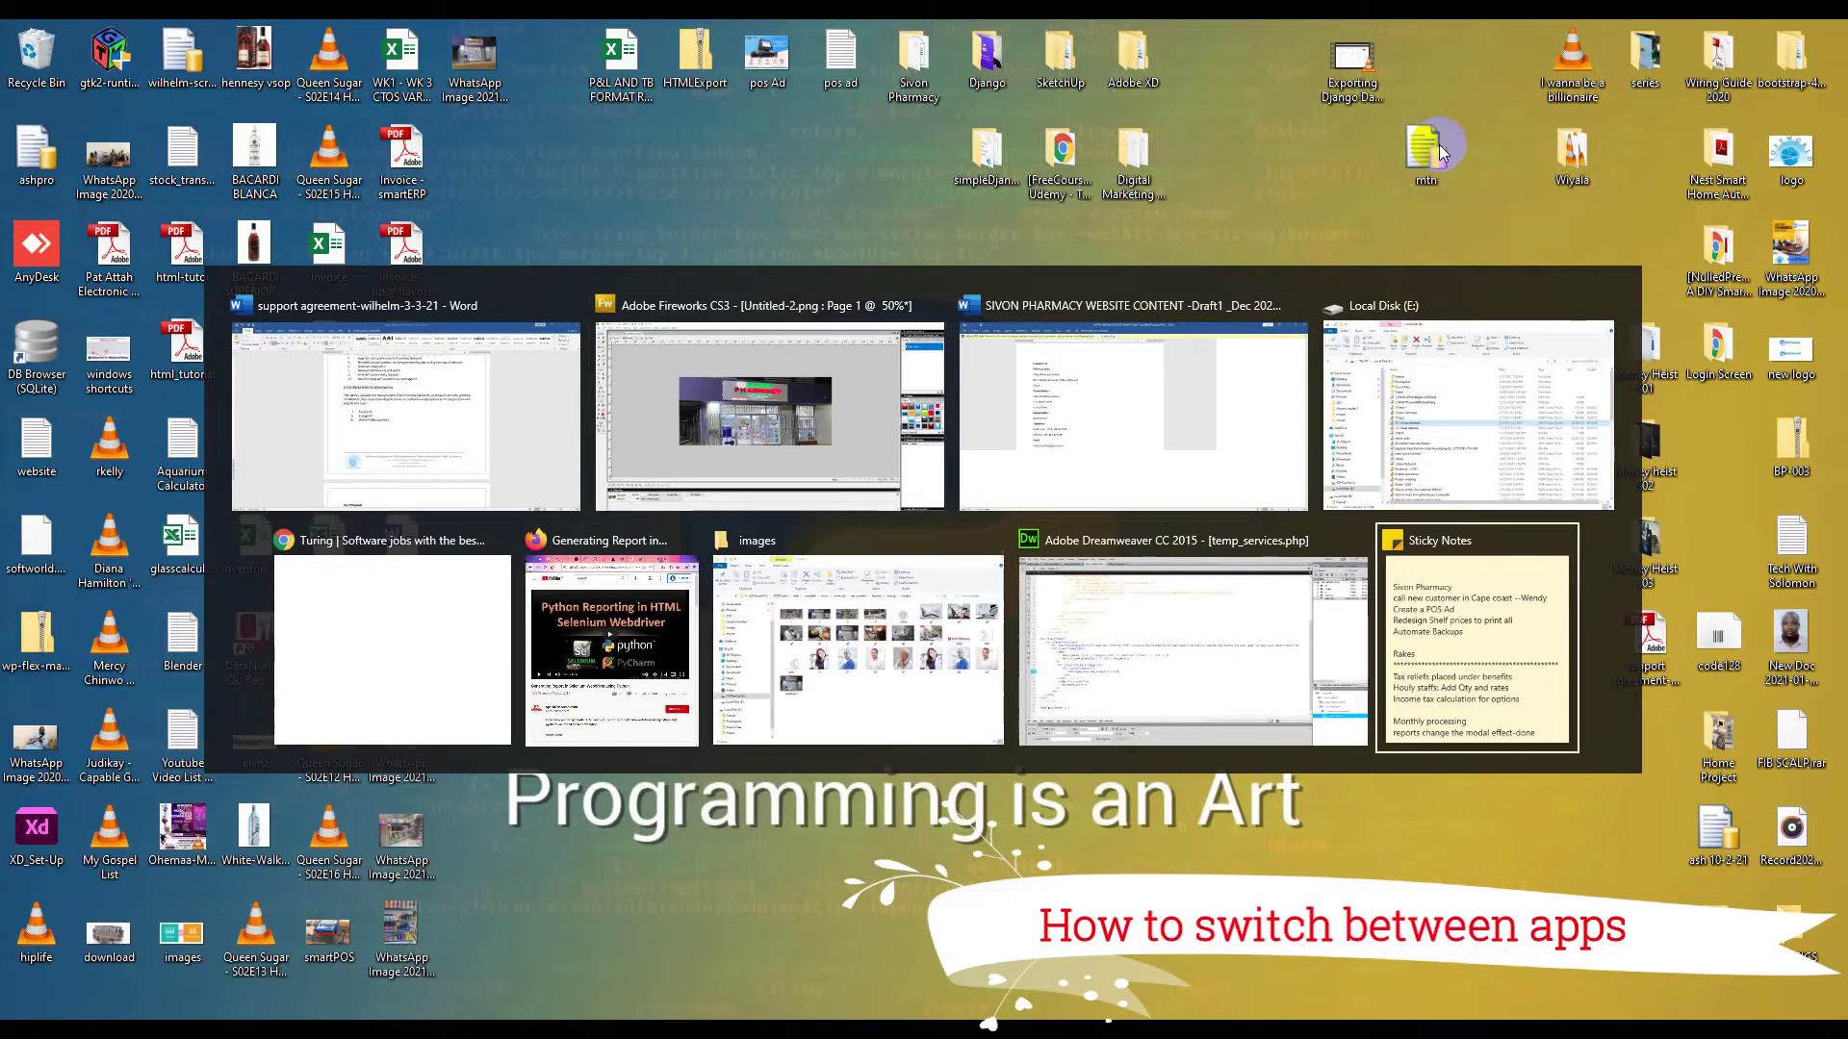
pyautogui.hotkey('alt', 'Tab')
pyautogui.hotkey('alt', 'Tab')
pyautogui.hotkey('alt', 'Tab')
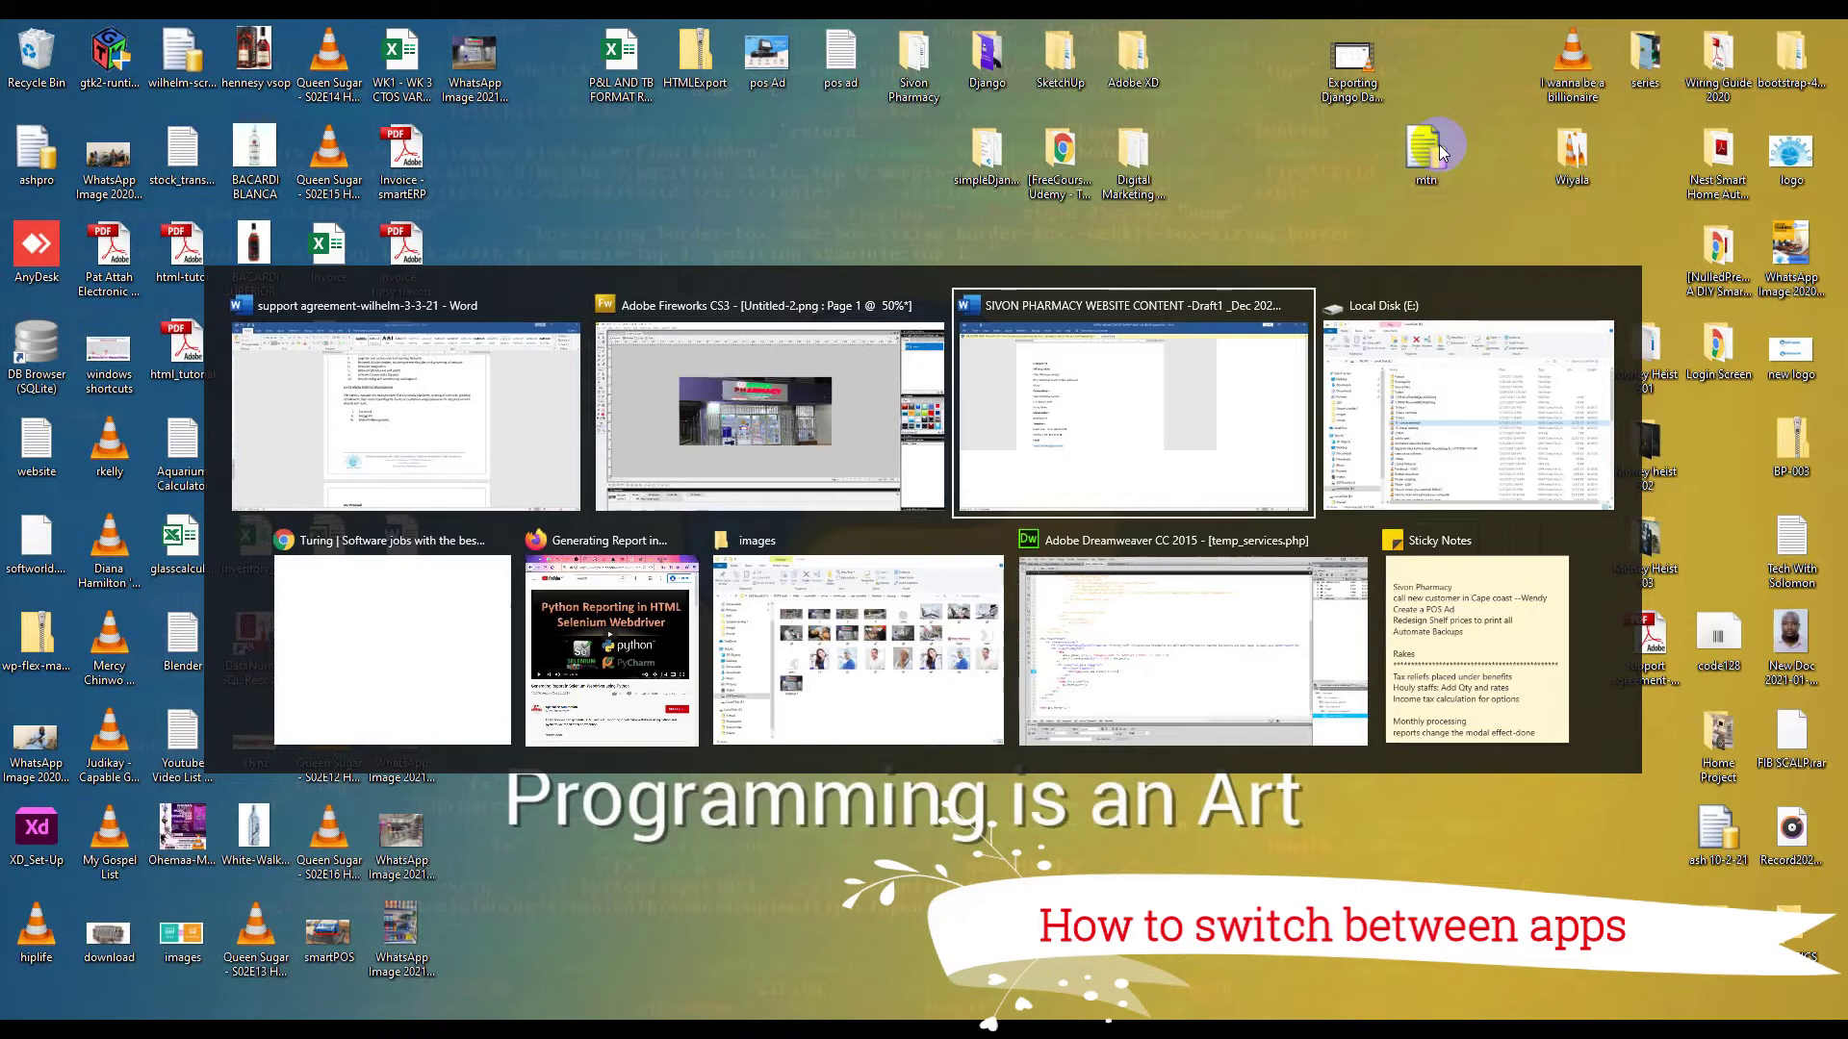
pyautogui.hotkey('alt', 'Tab')
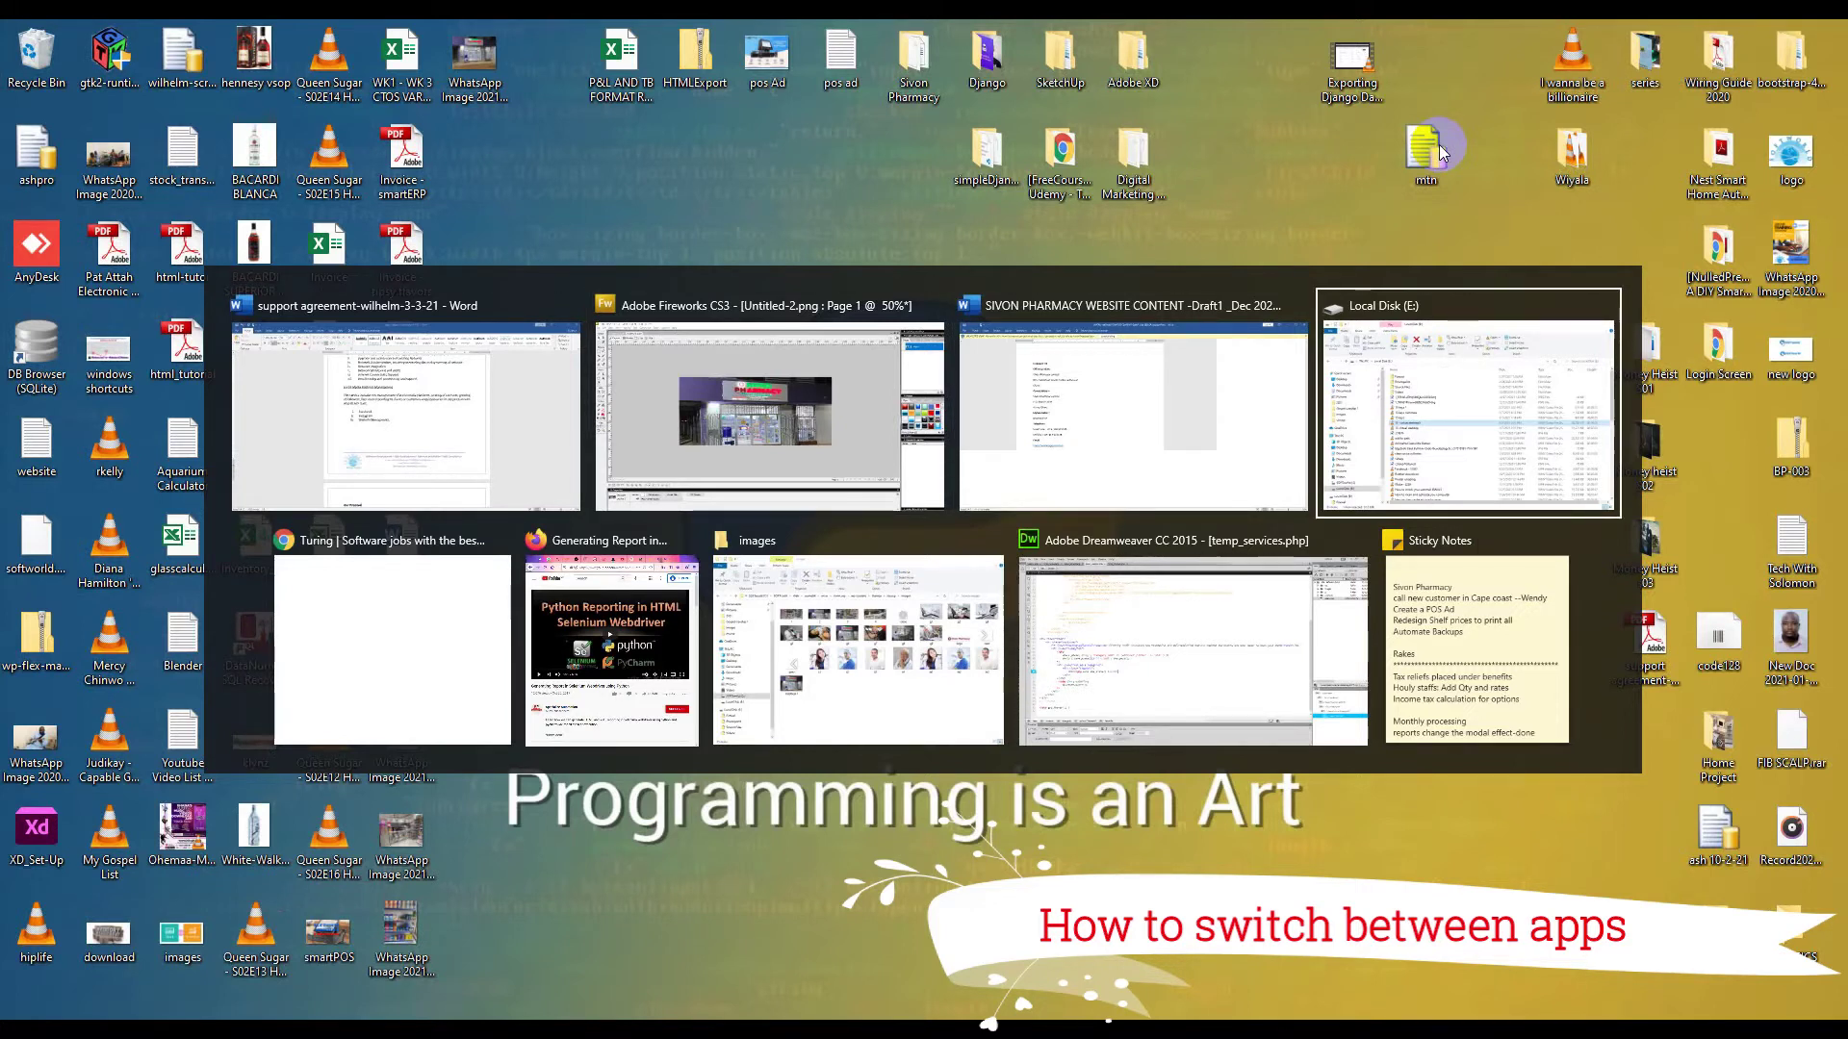
pyautogui.press('alt')
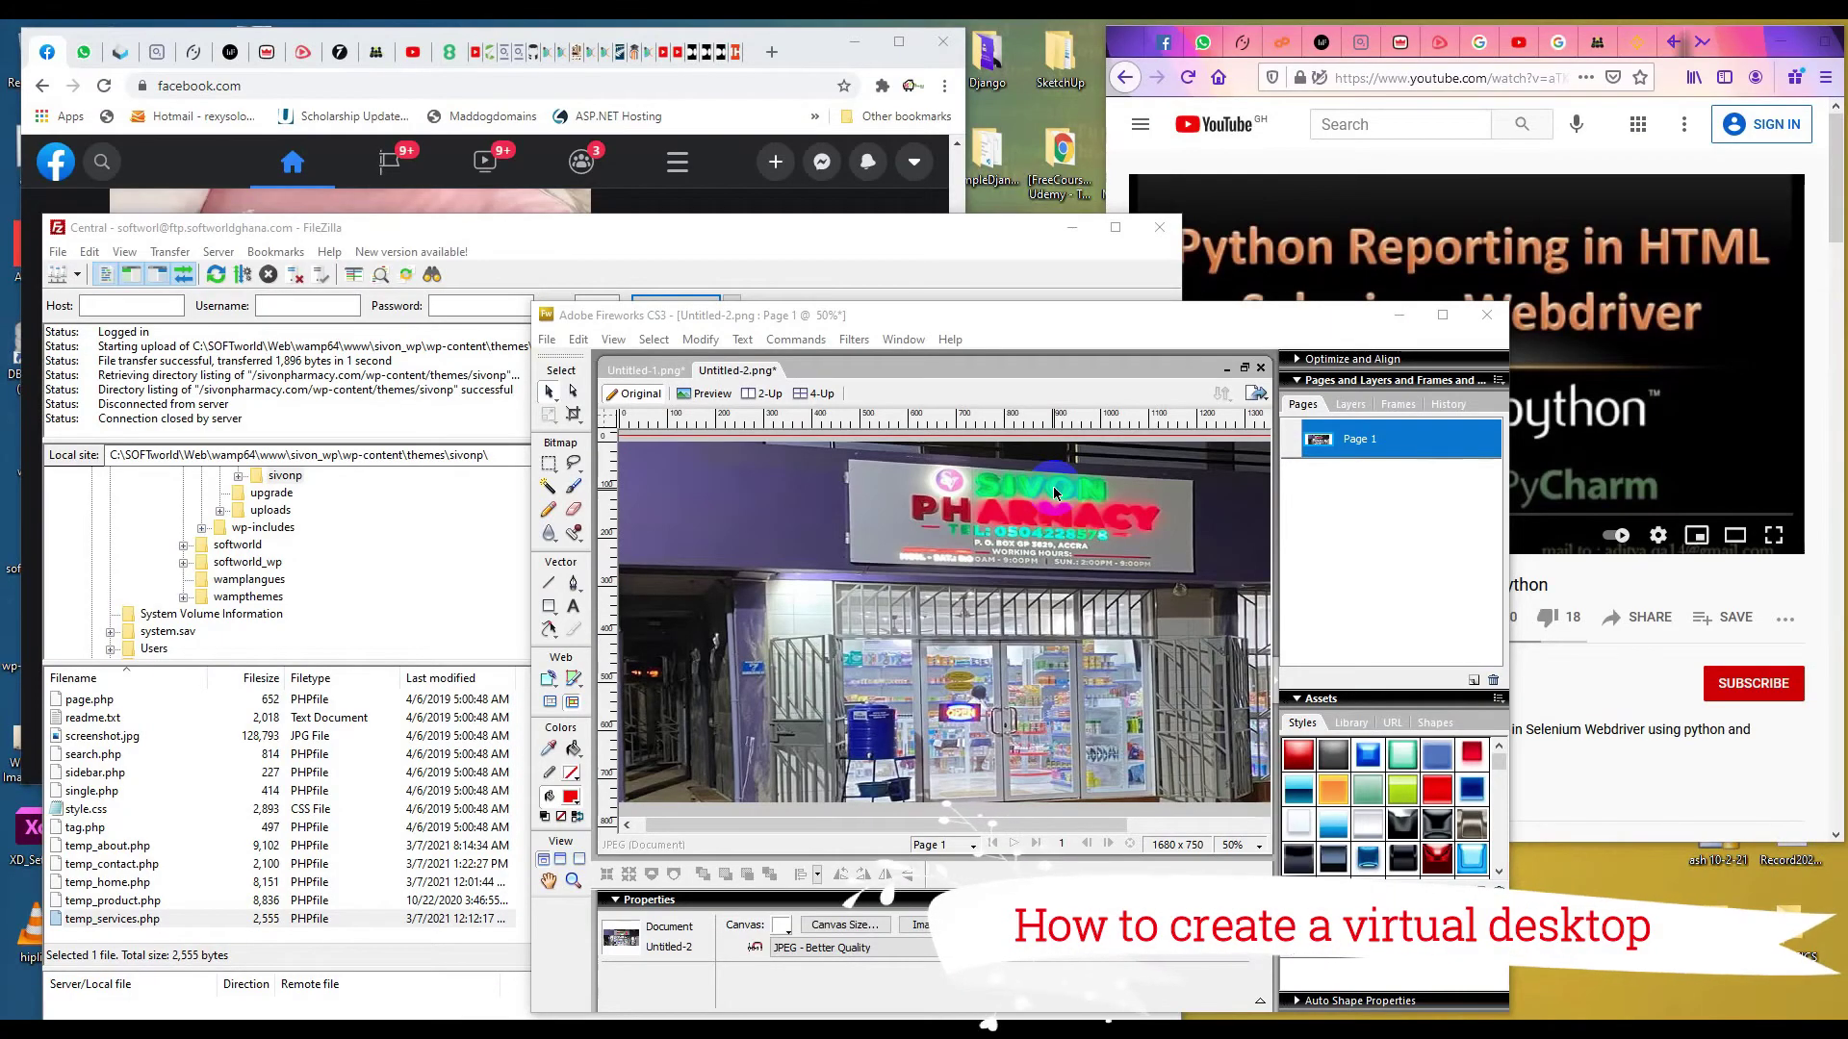
# Rearrange the overlapping FileZilla and Adobe Fireworks windows so that more of each one is uncovered.
pyautogui.moveTo(1069, 315); pyautogui.dragTo(1356, 310)
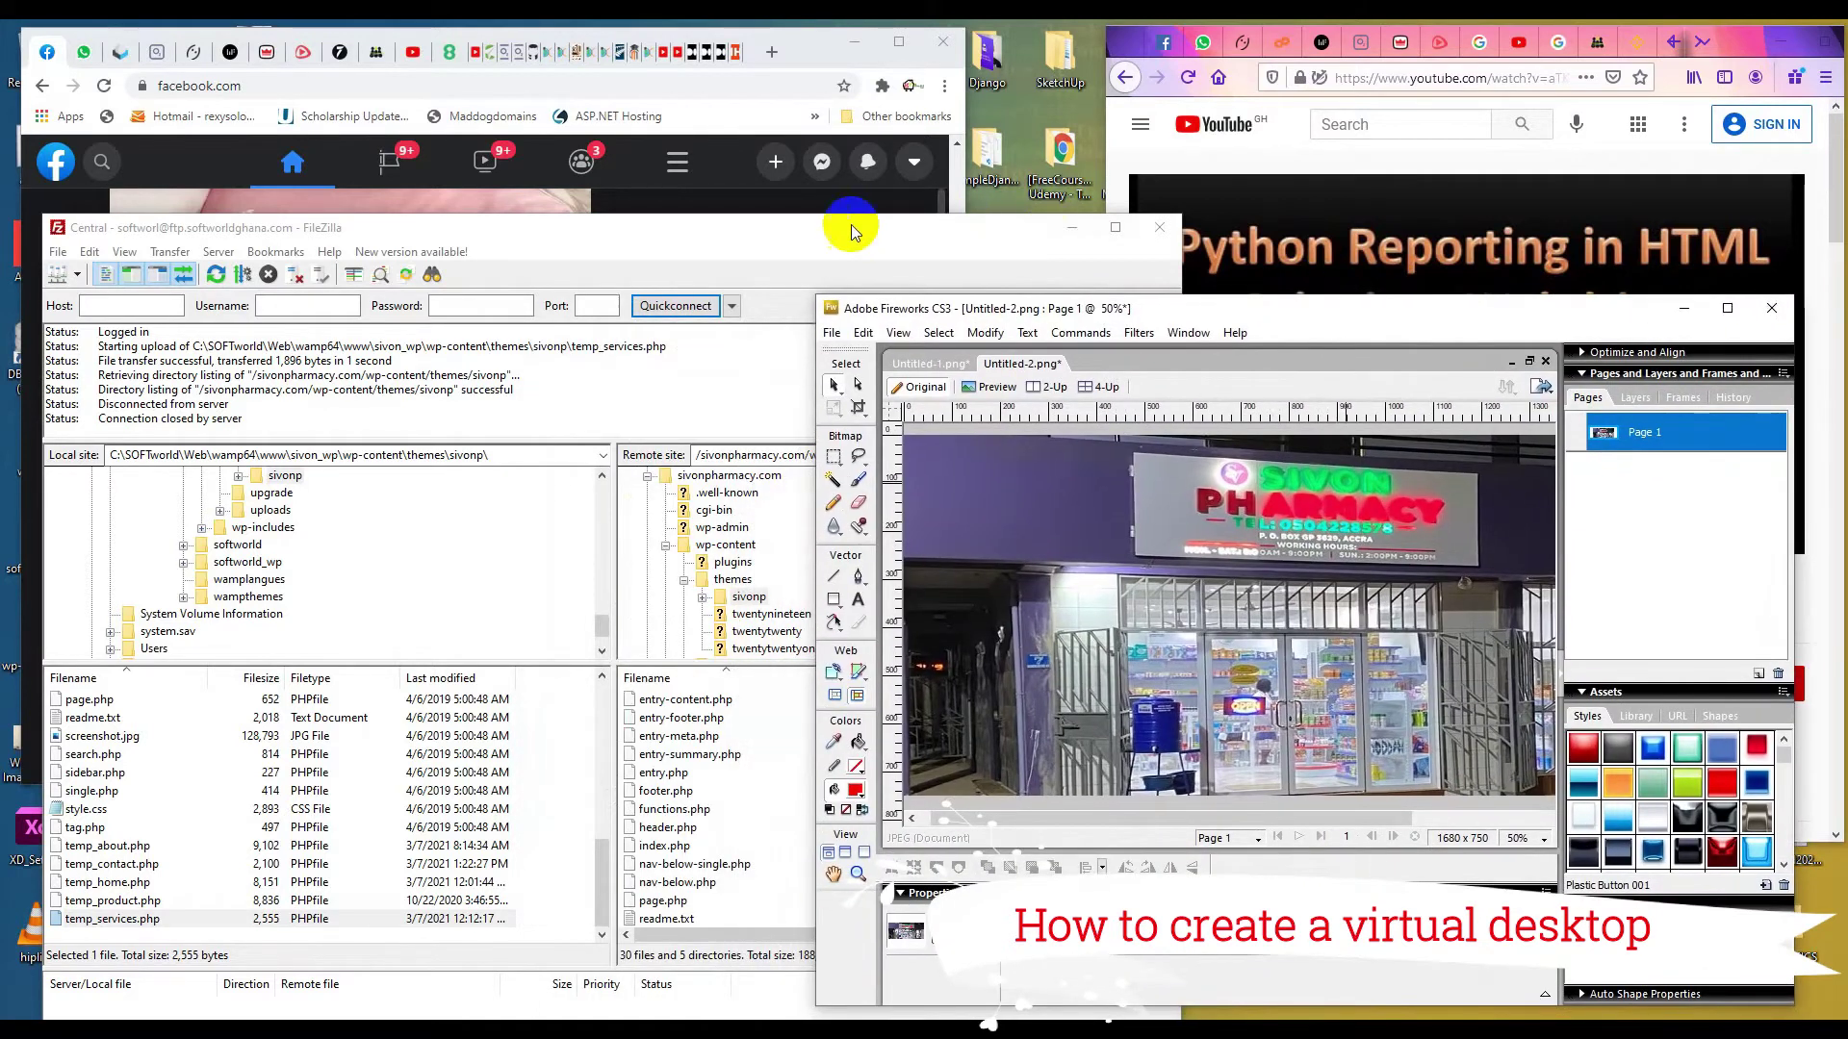
pyautogui.moveTo(846, 231); pyautogui.dragTo(841, 155)
pyautogui.click(1250, 378)
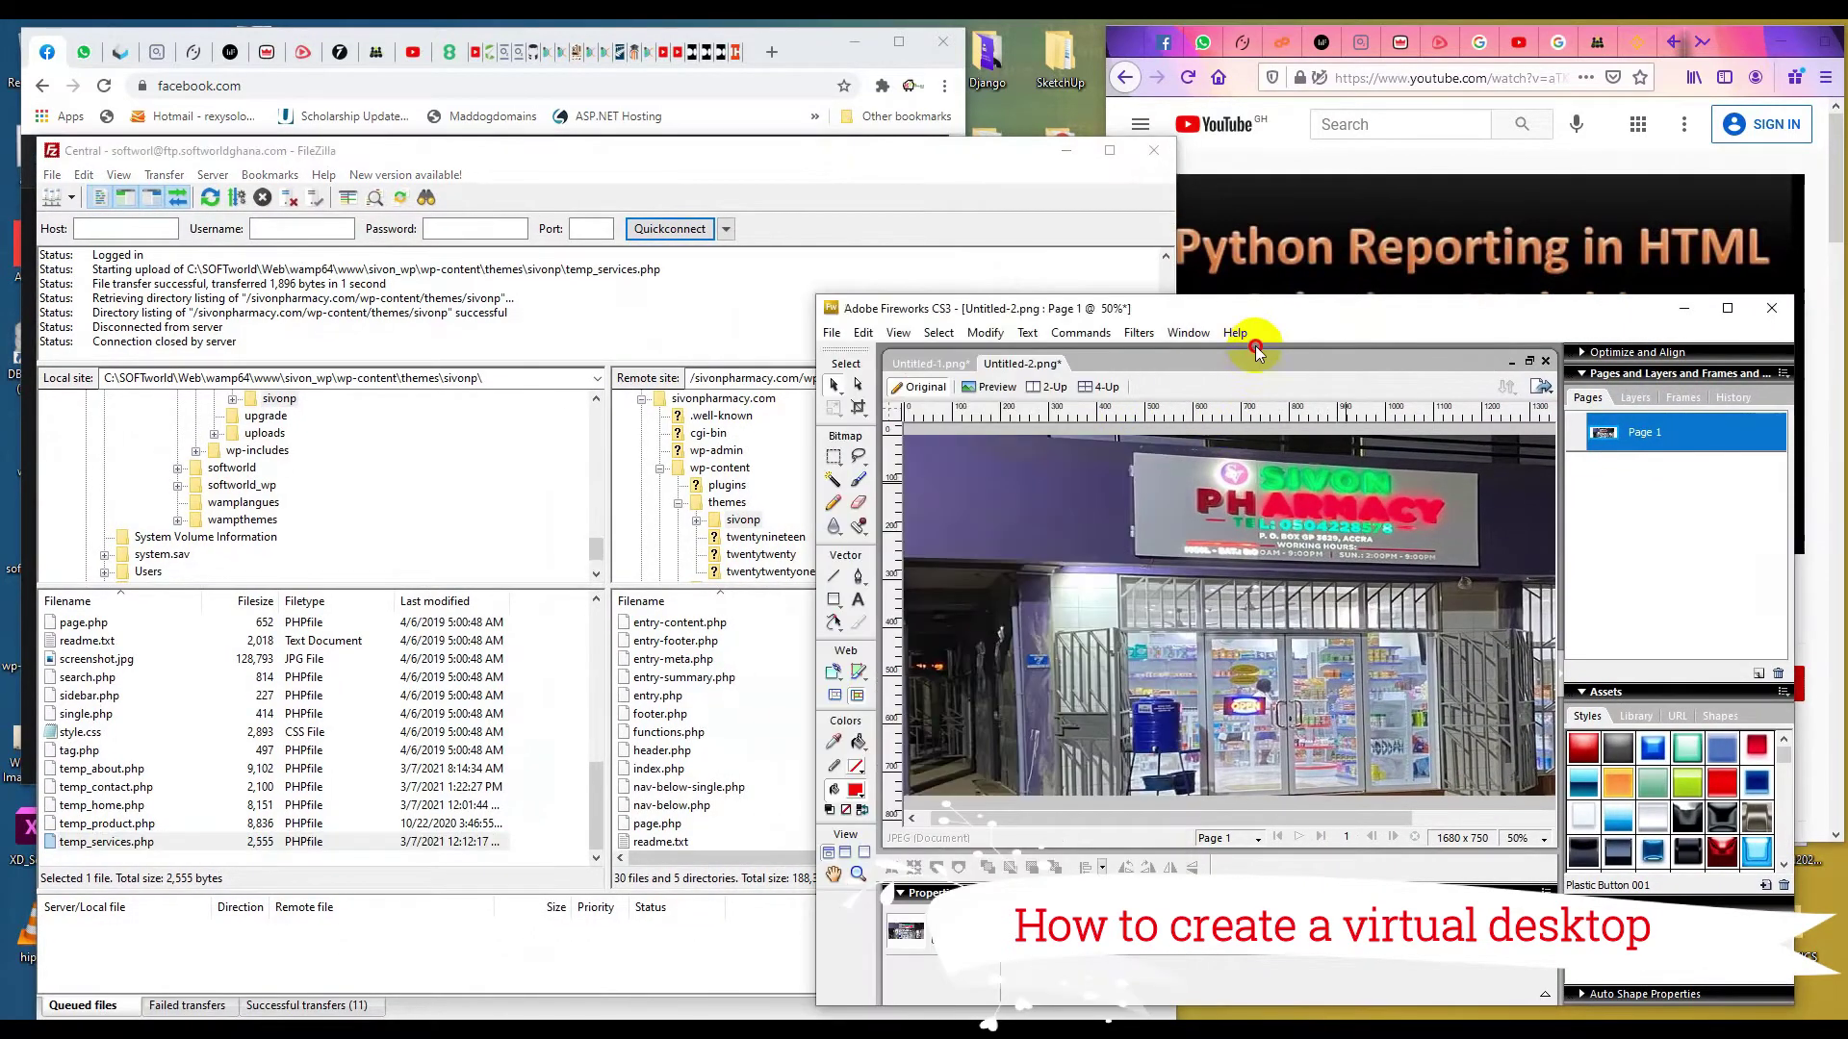
pyautogui.moveTo(1248, 307); pyautogui.dragTo(1199, 234)
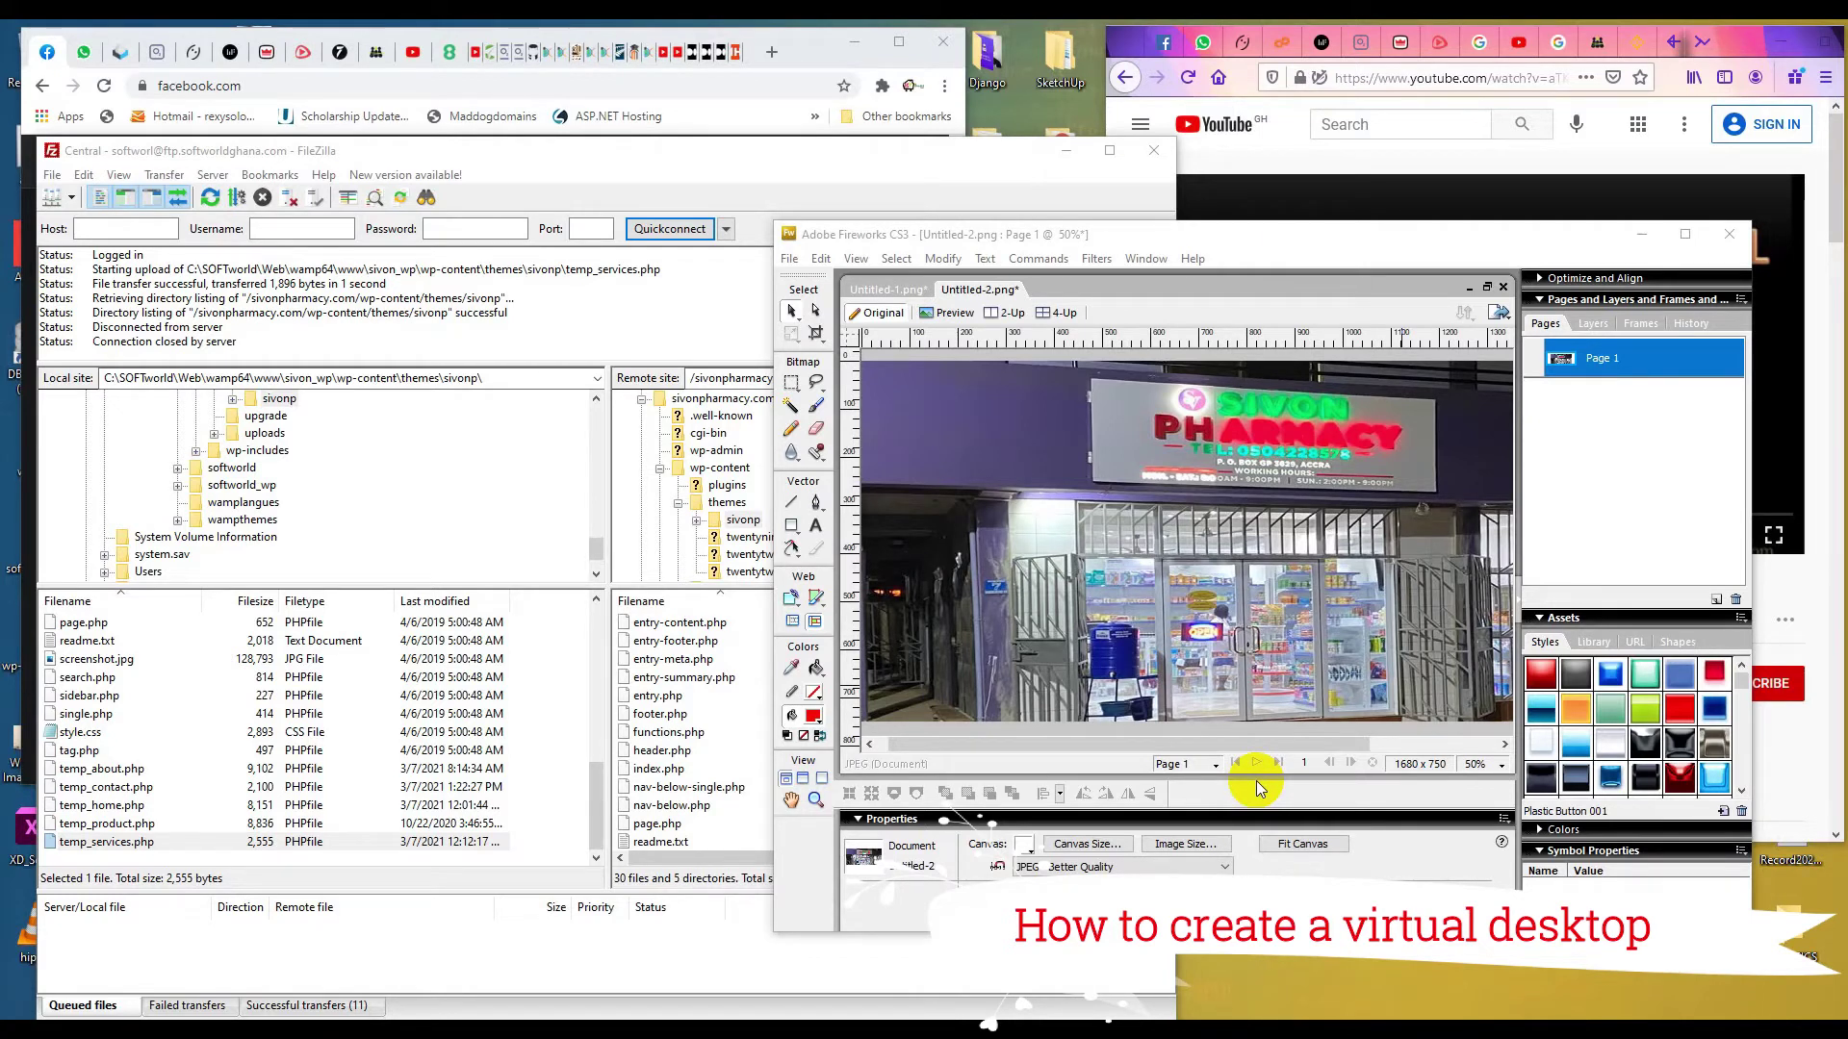
# Create a new virtual desktop, and open and close the Wiyala and Money heist S02 folders on it.
pyautogui.press('ctrl+super+d')
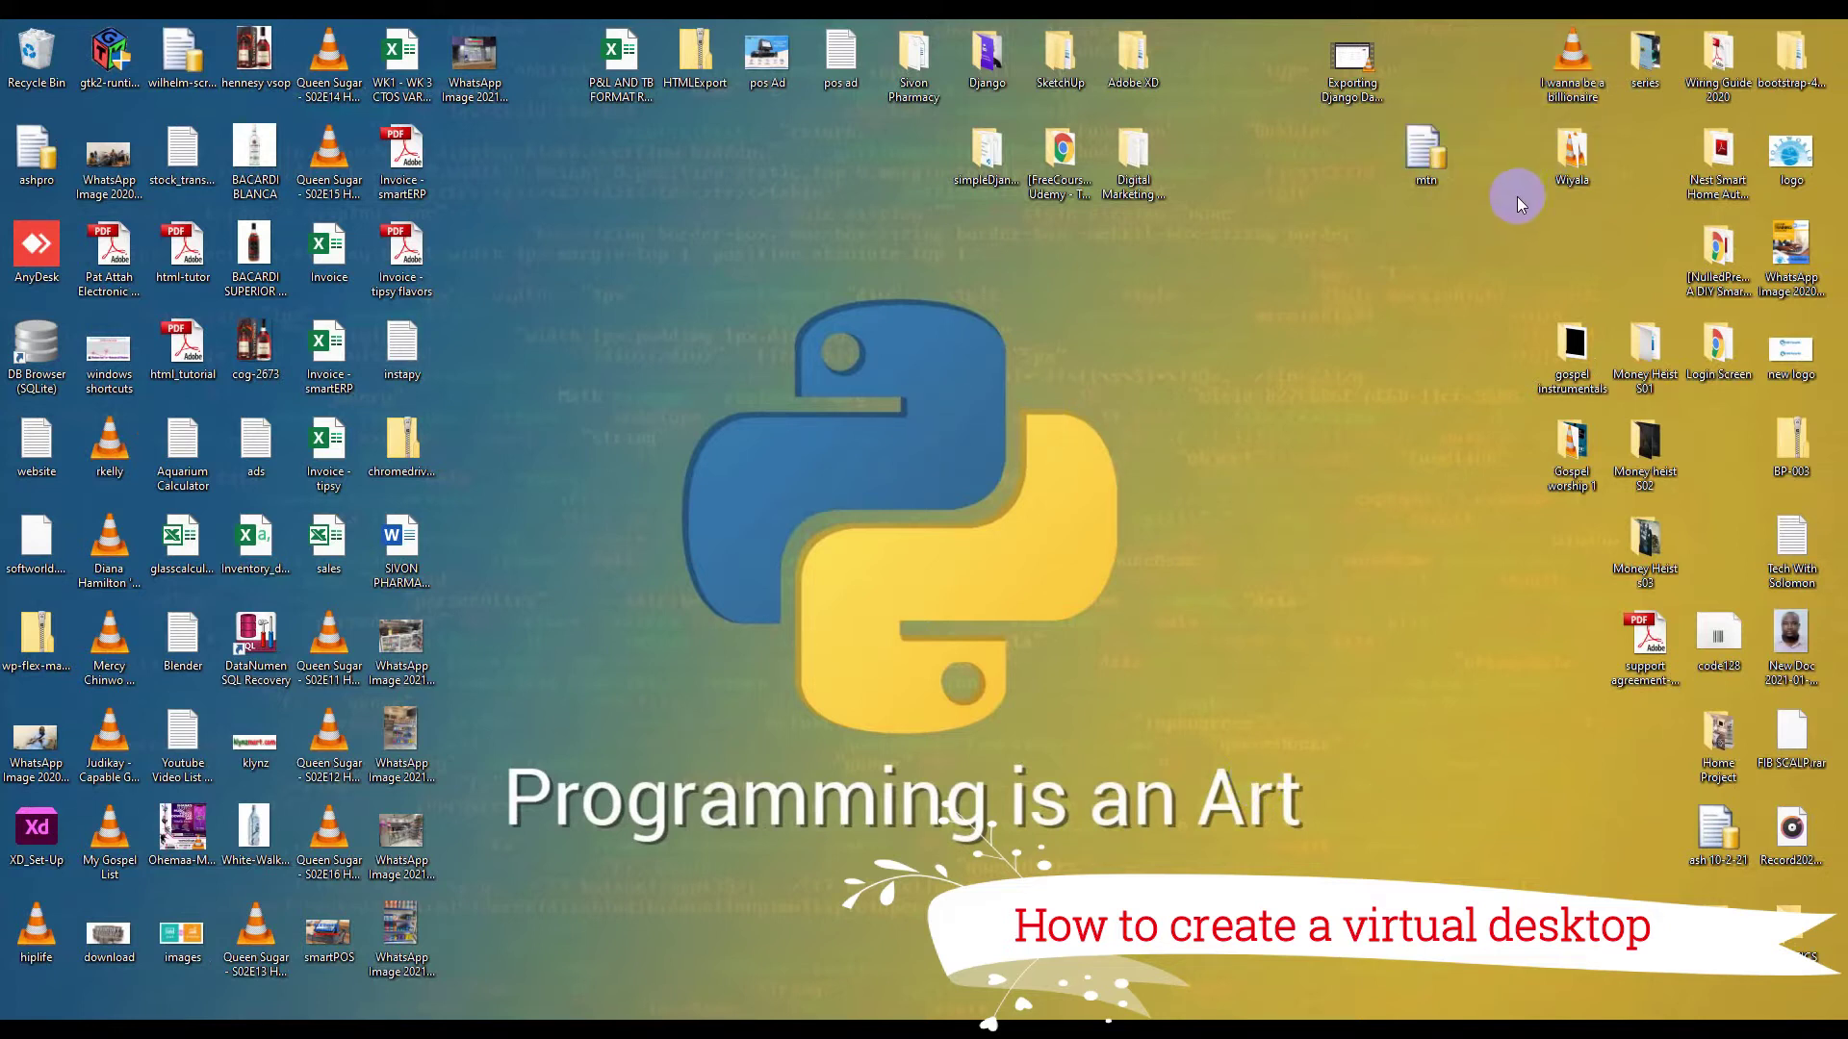
pyautogui.doubleClick(1571, 166)
pyautogui.click(1388, 31)
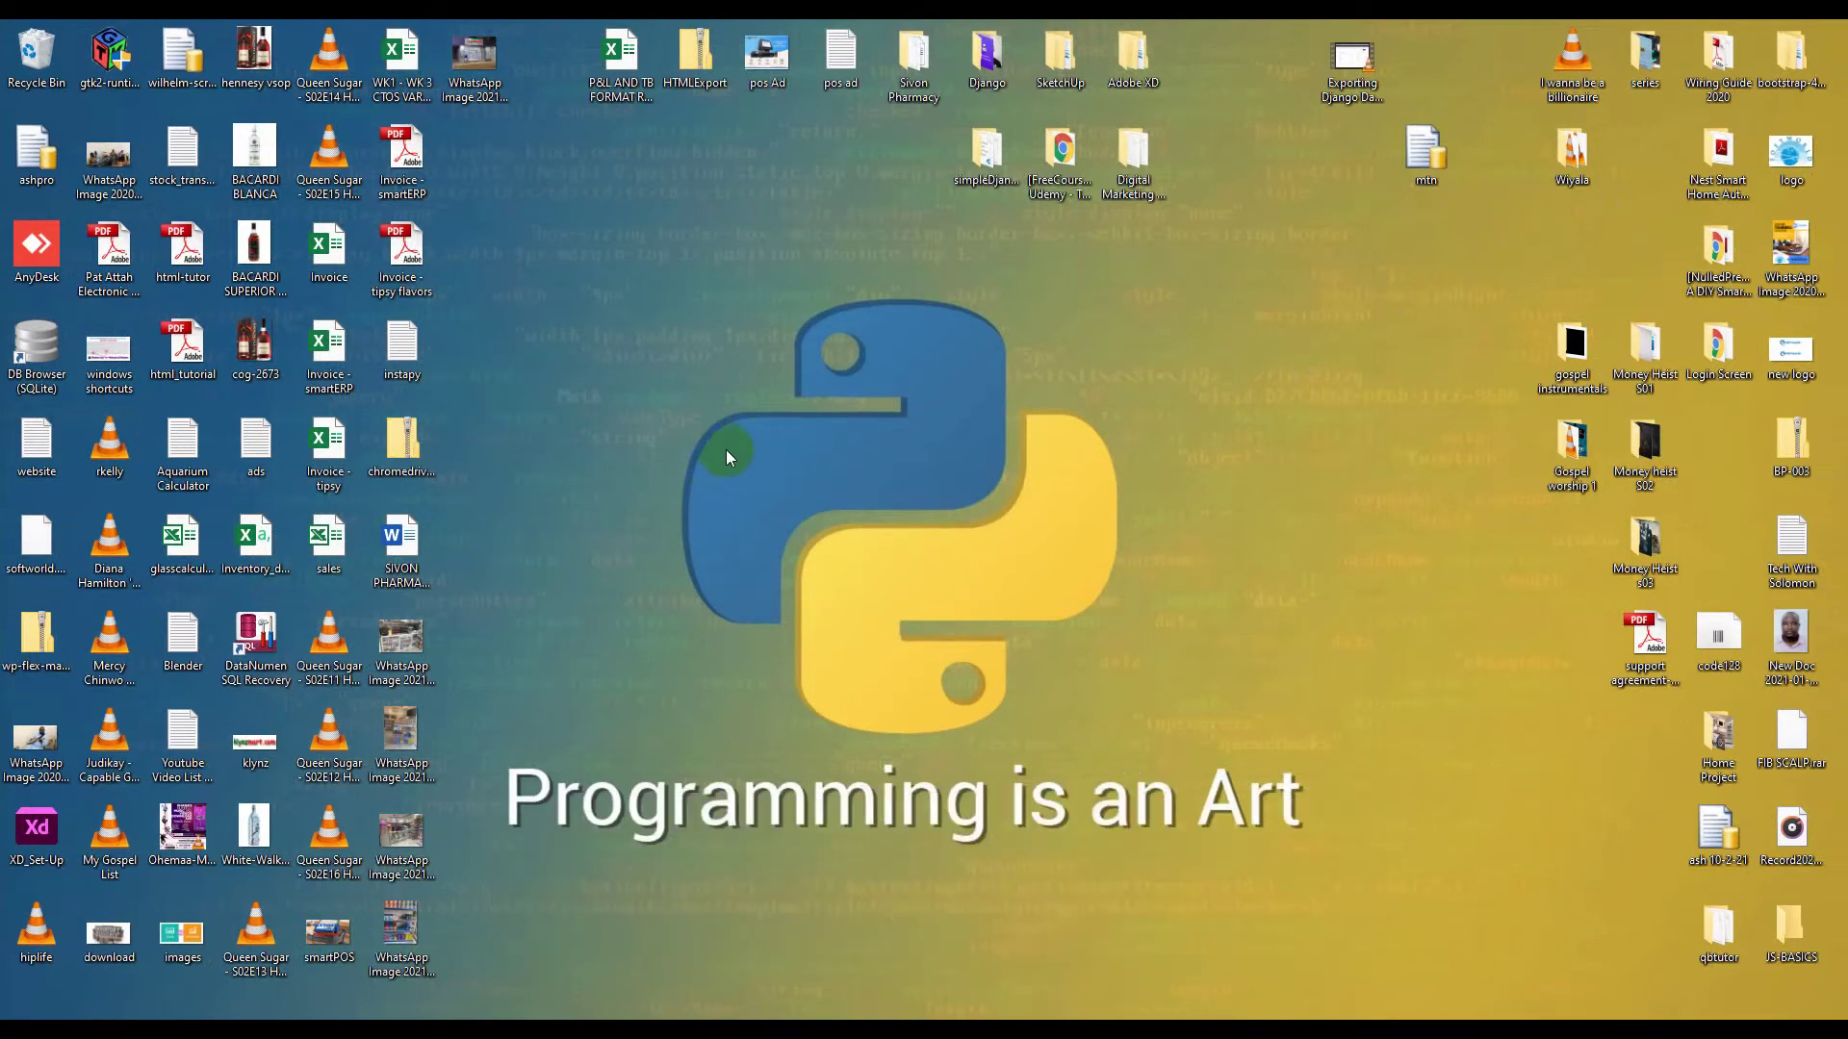
pyautogui.click(1650, 446)
pyautogui.doubleClick(1650, 447)
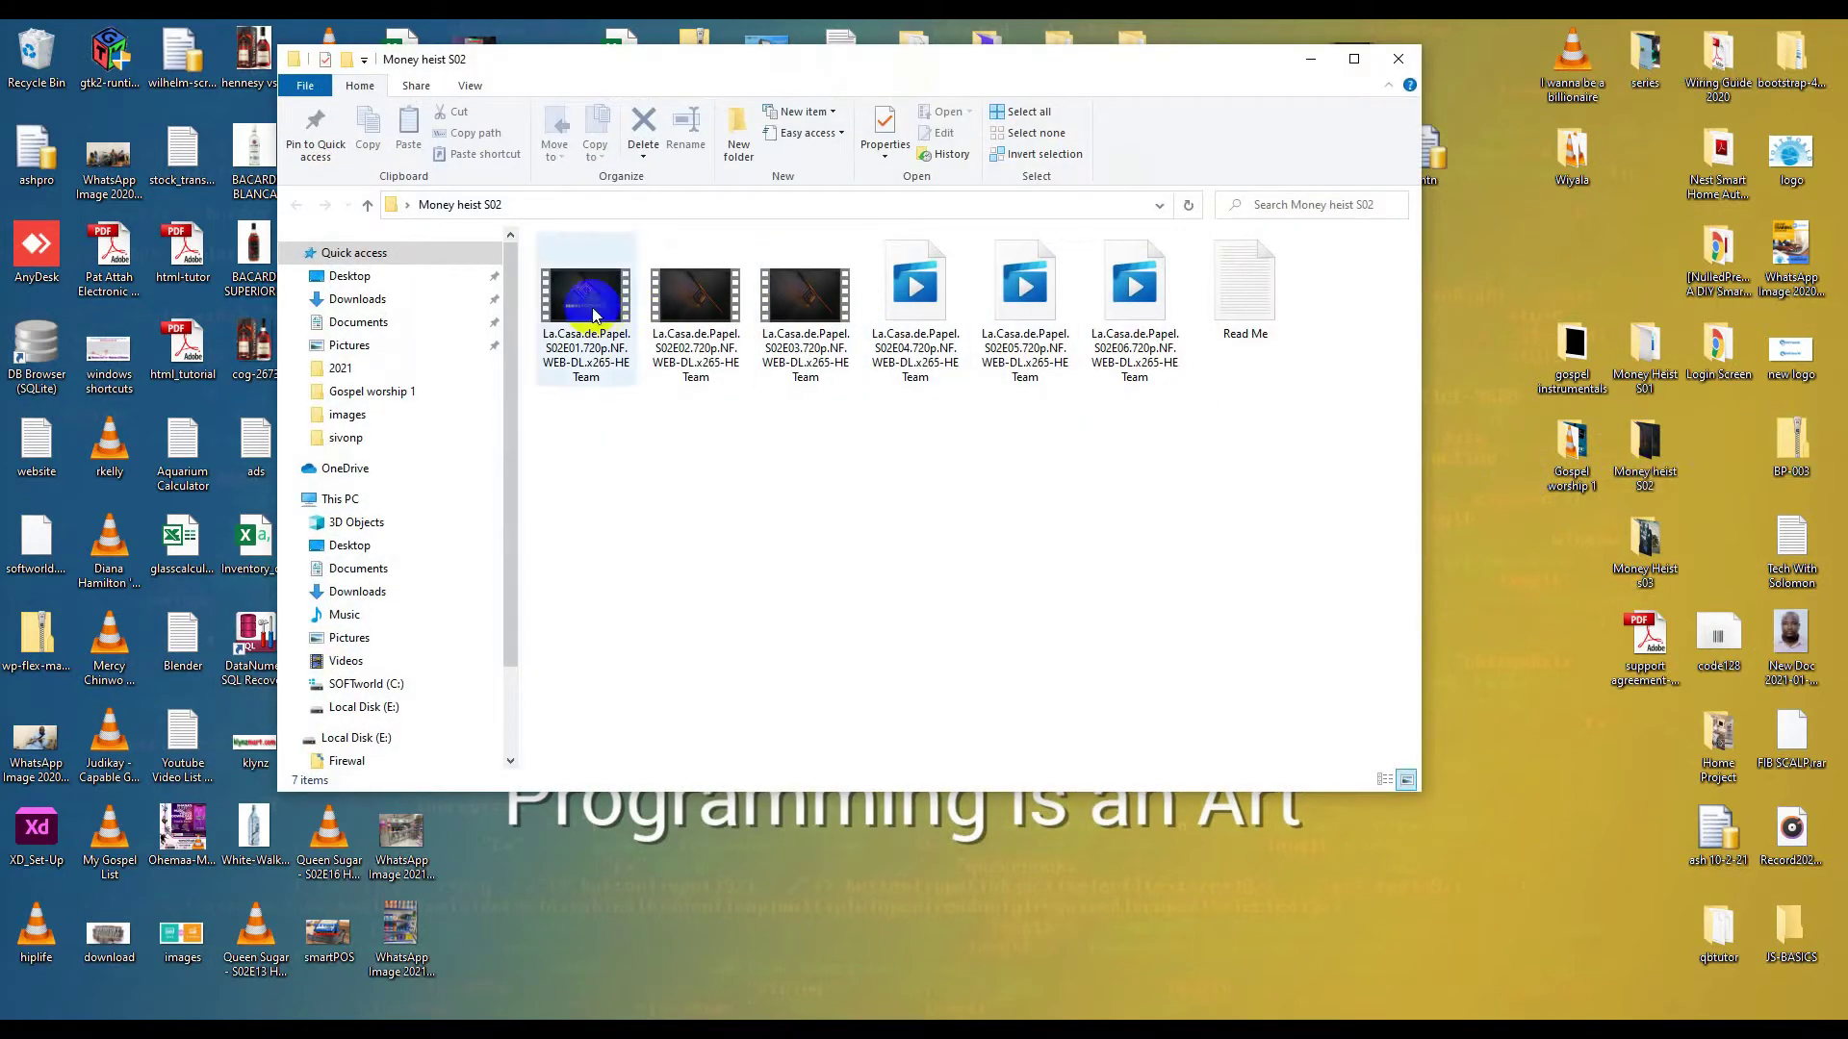
pyautogui.click(1399, 60)
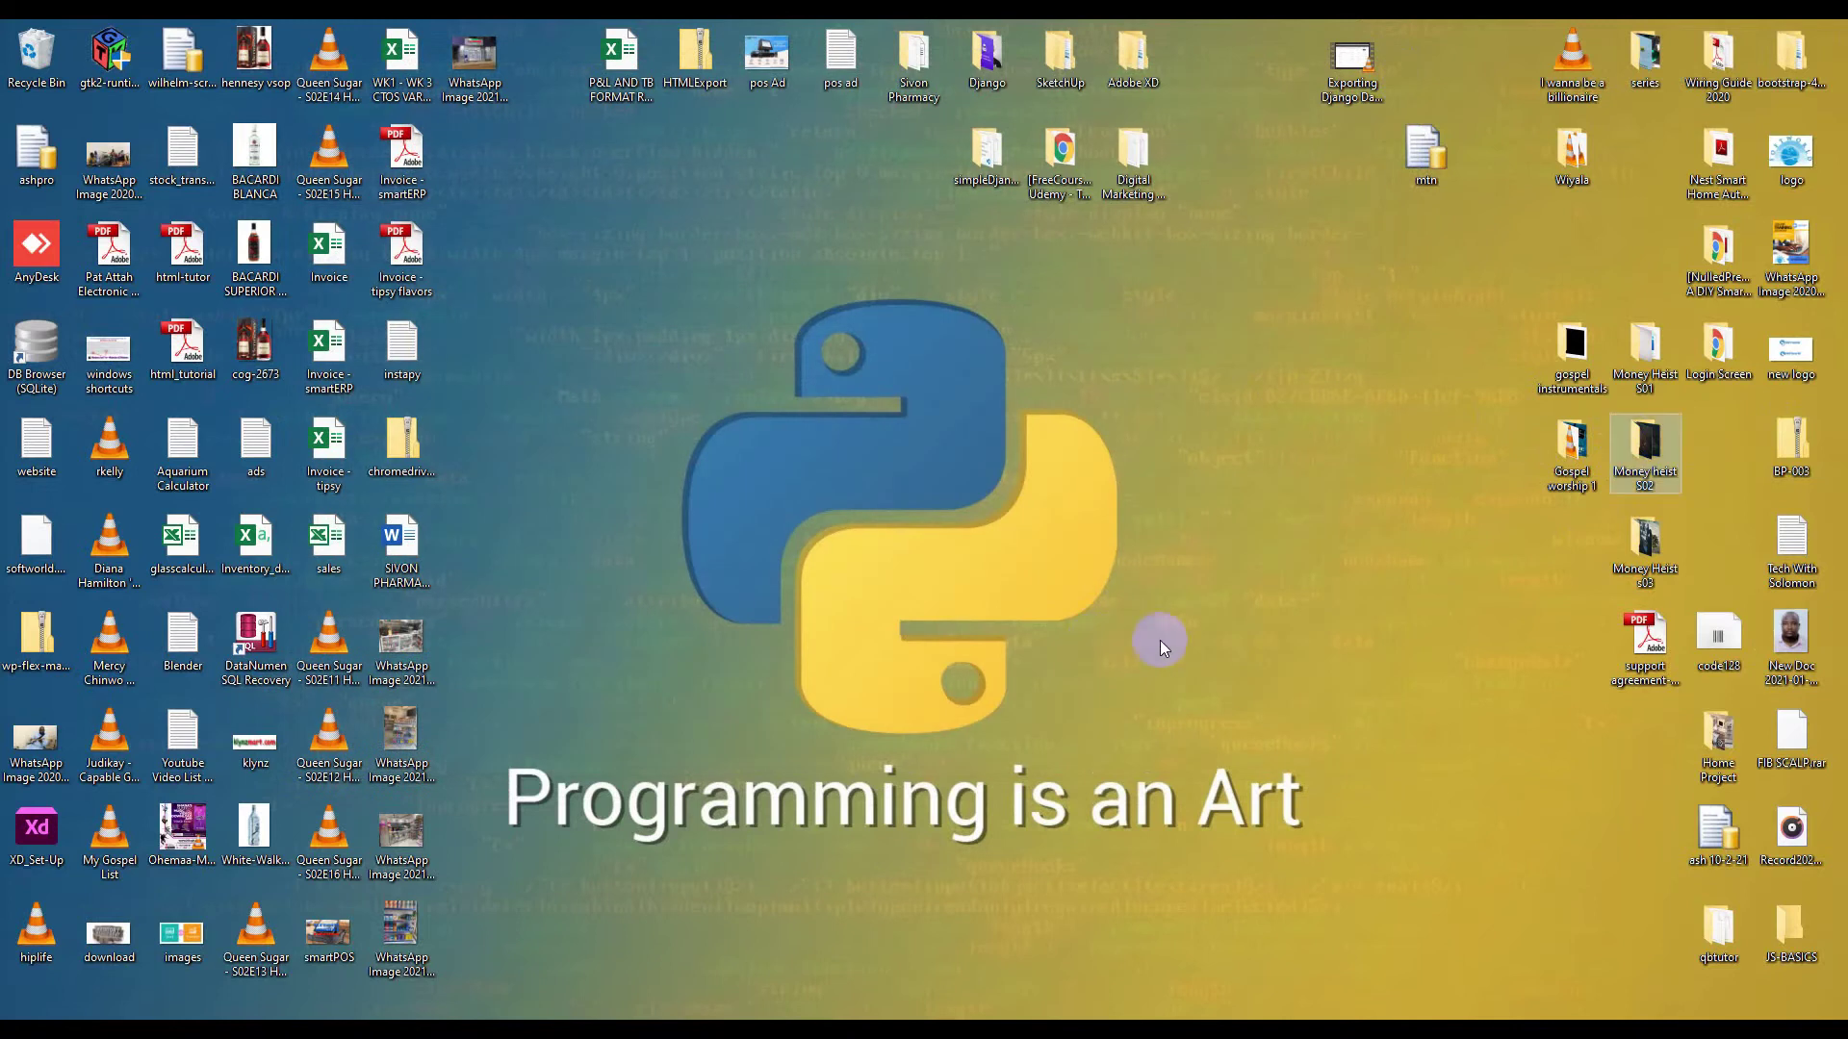
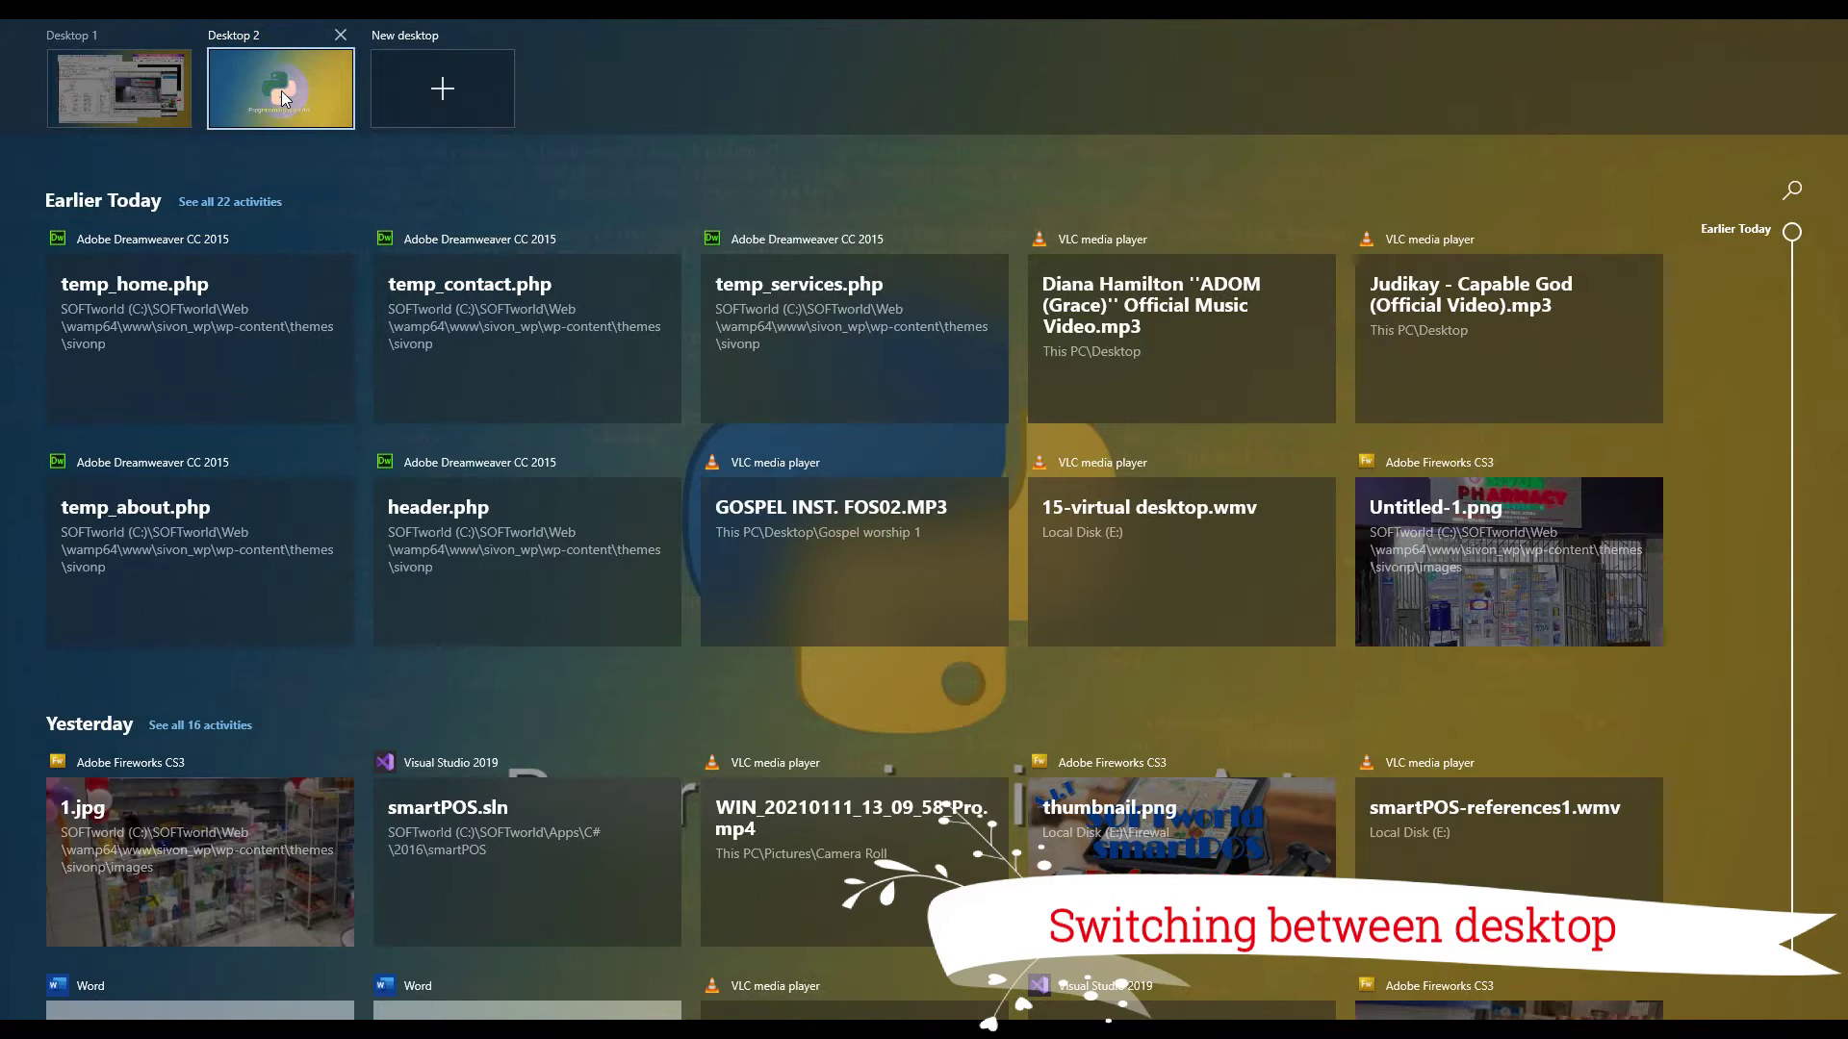
# Switch to Desktop 1 in Task View, and return to Desktop 2 the same way.
pyautogui.moveTo(78, 85)
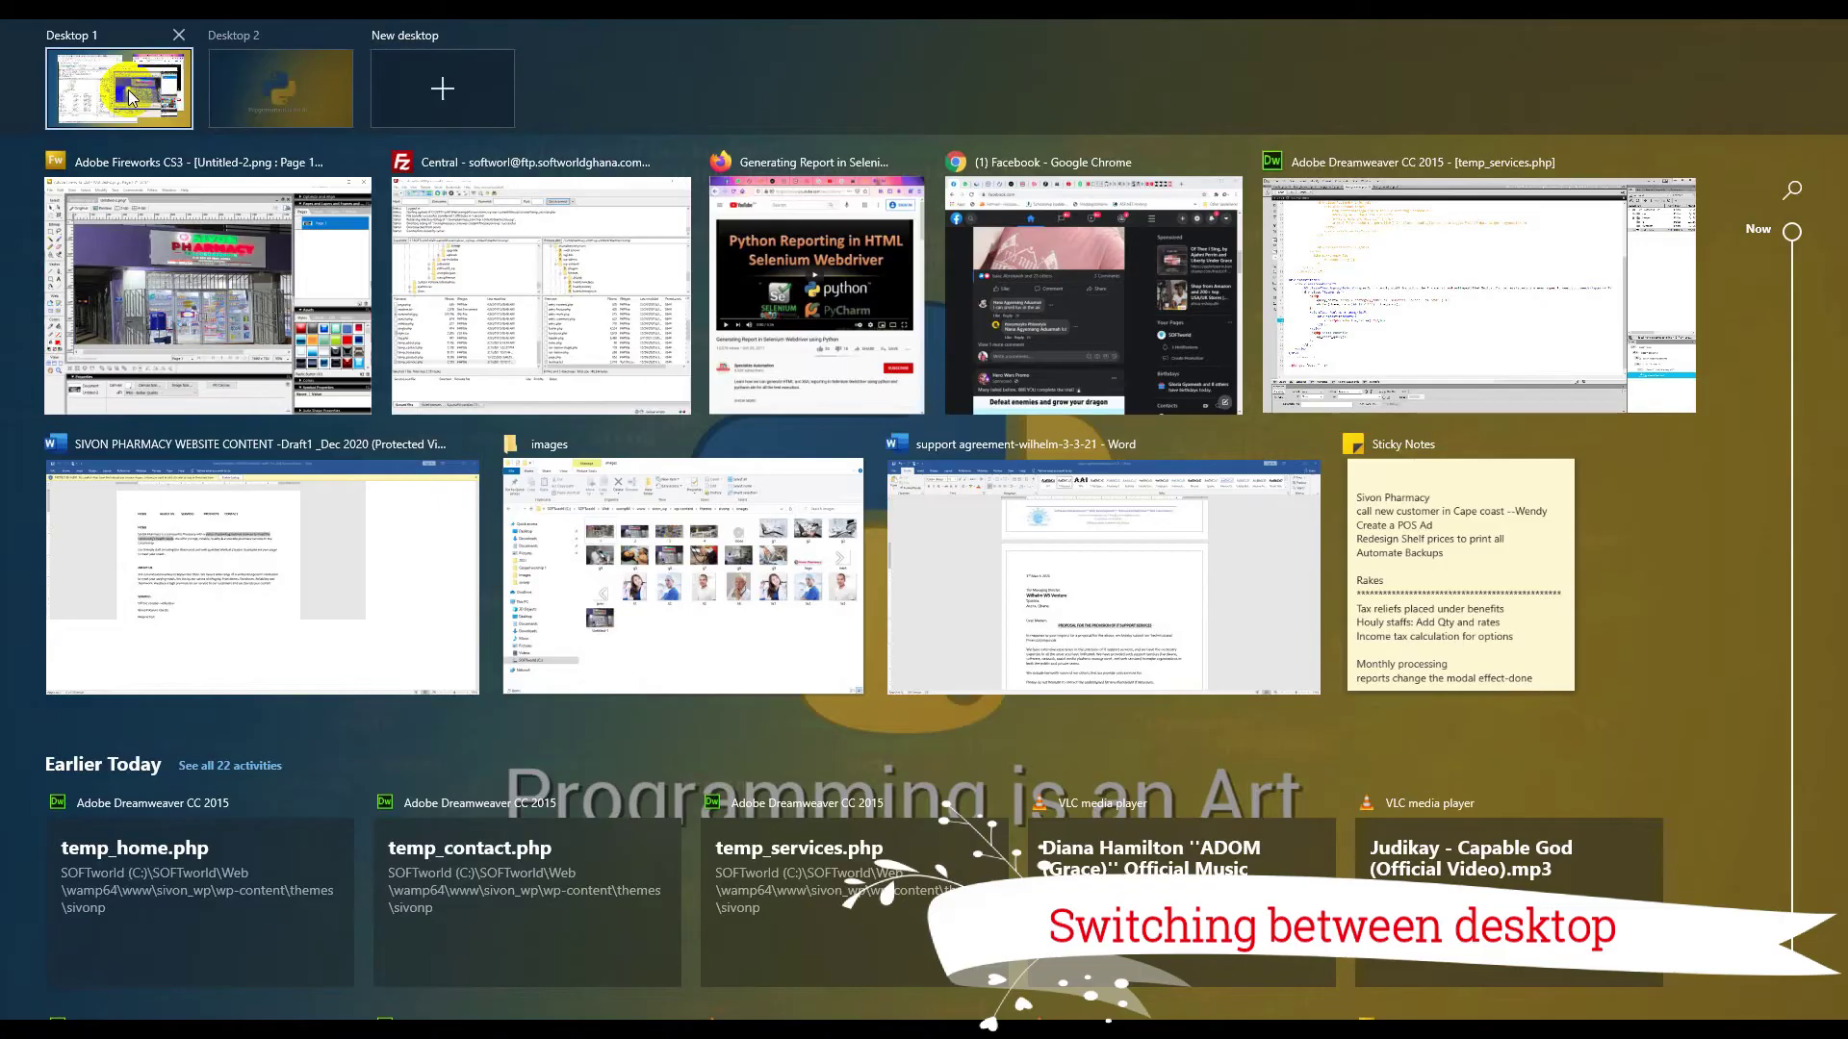
pyautogui.click(129, 89)
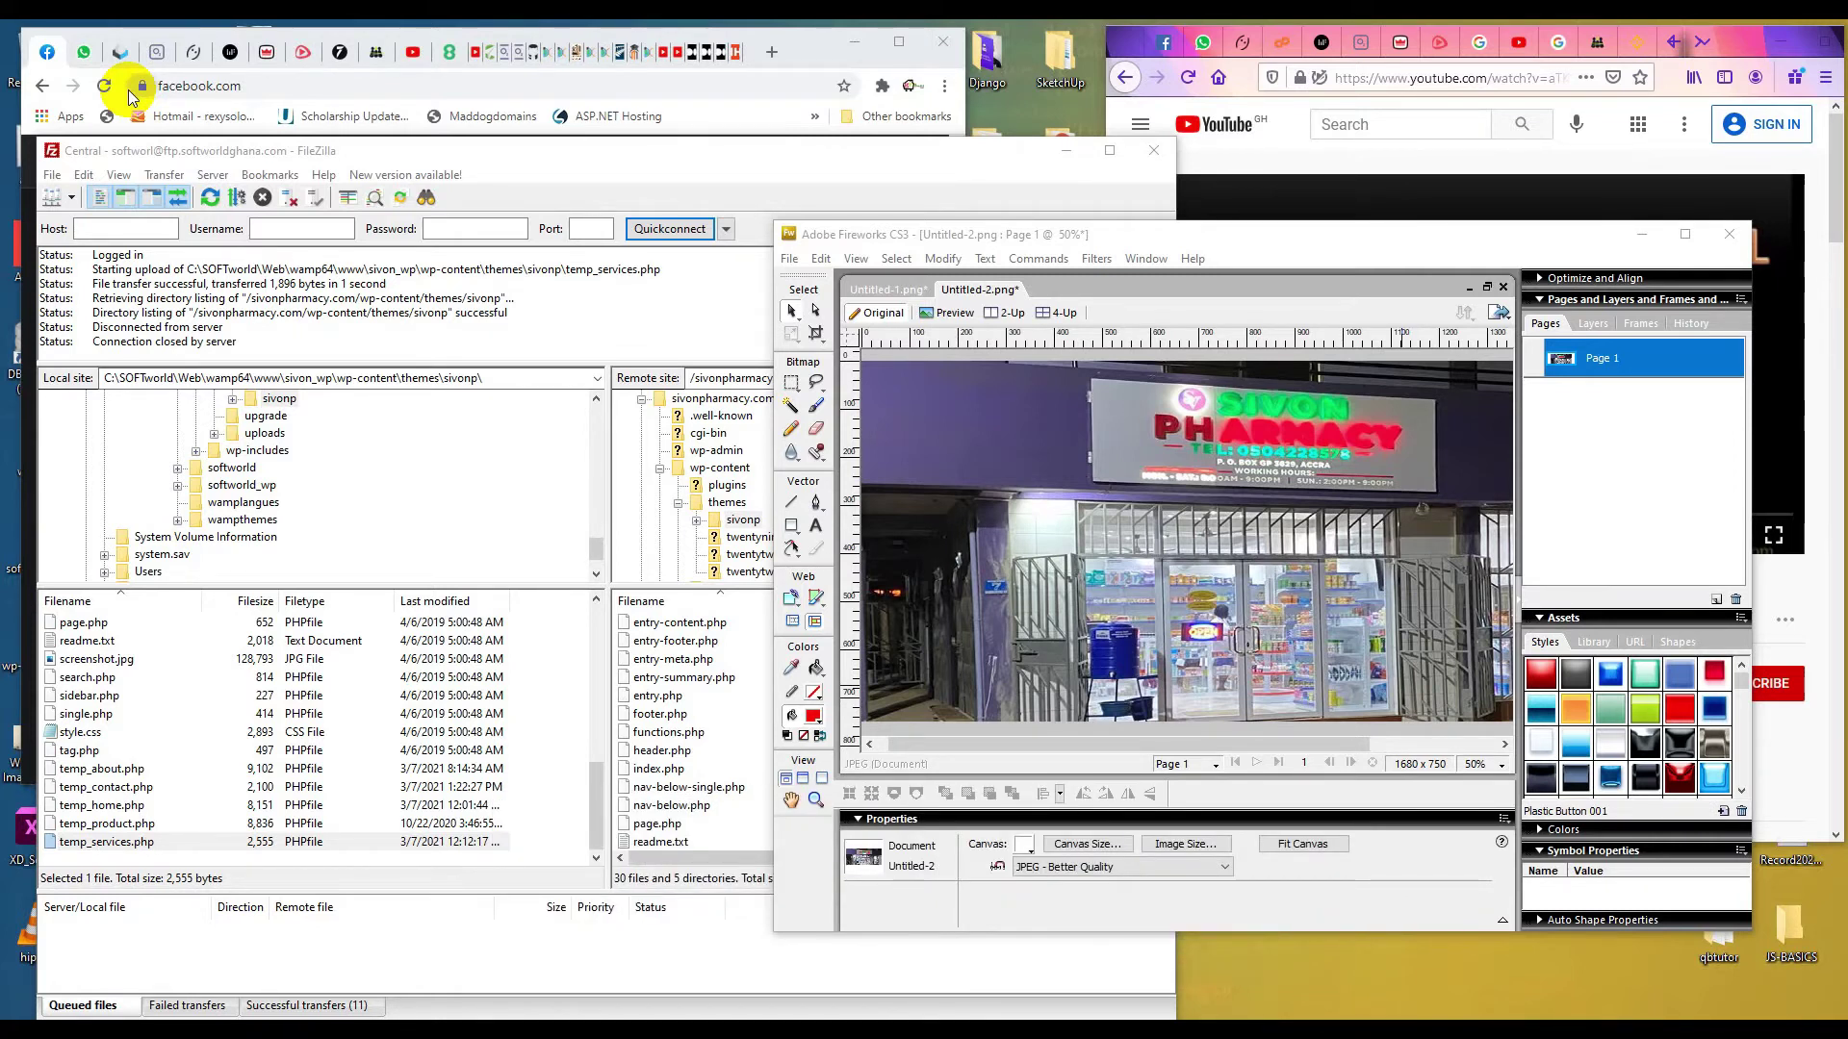
pyautogui.press('super+Tab')
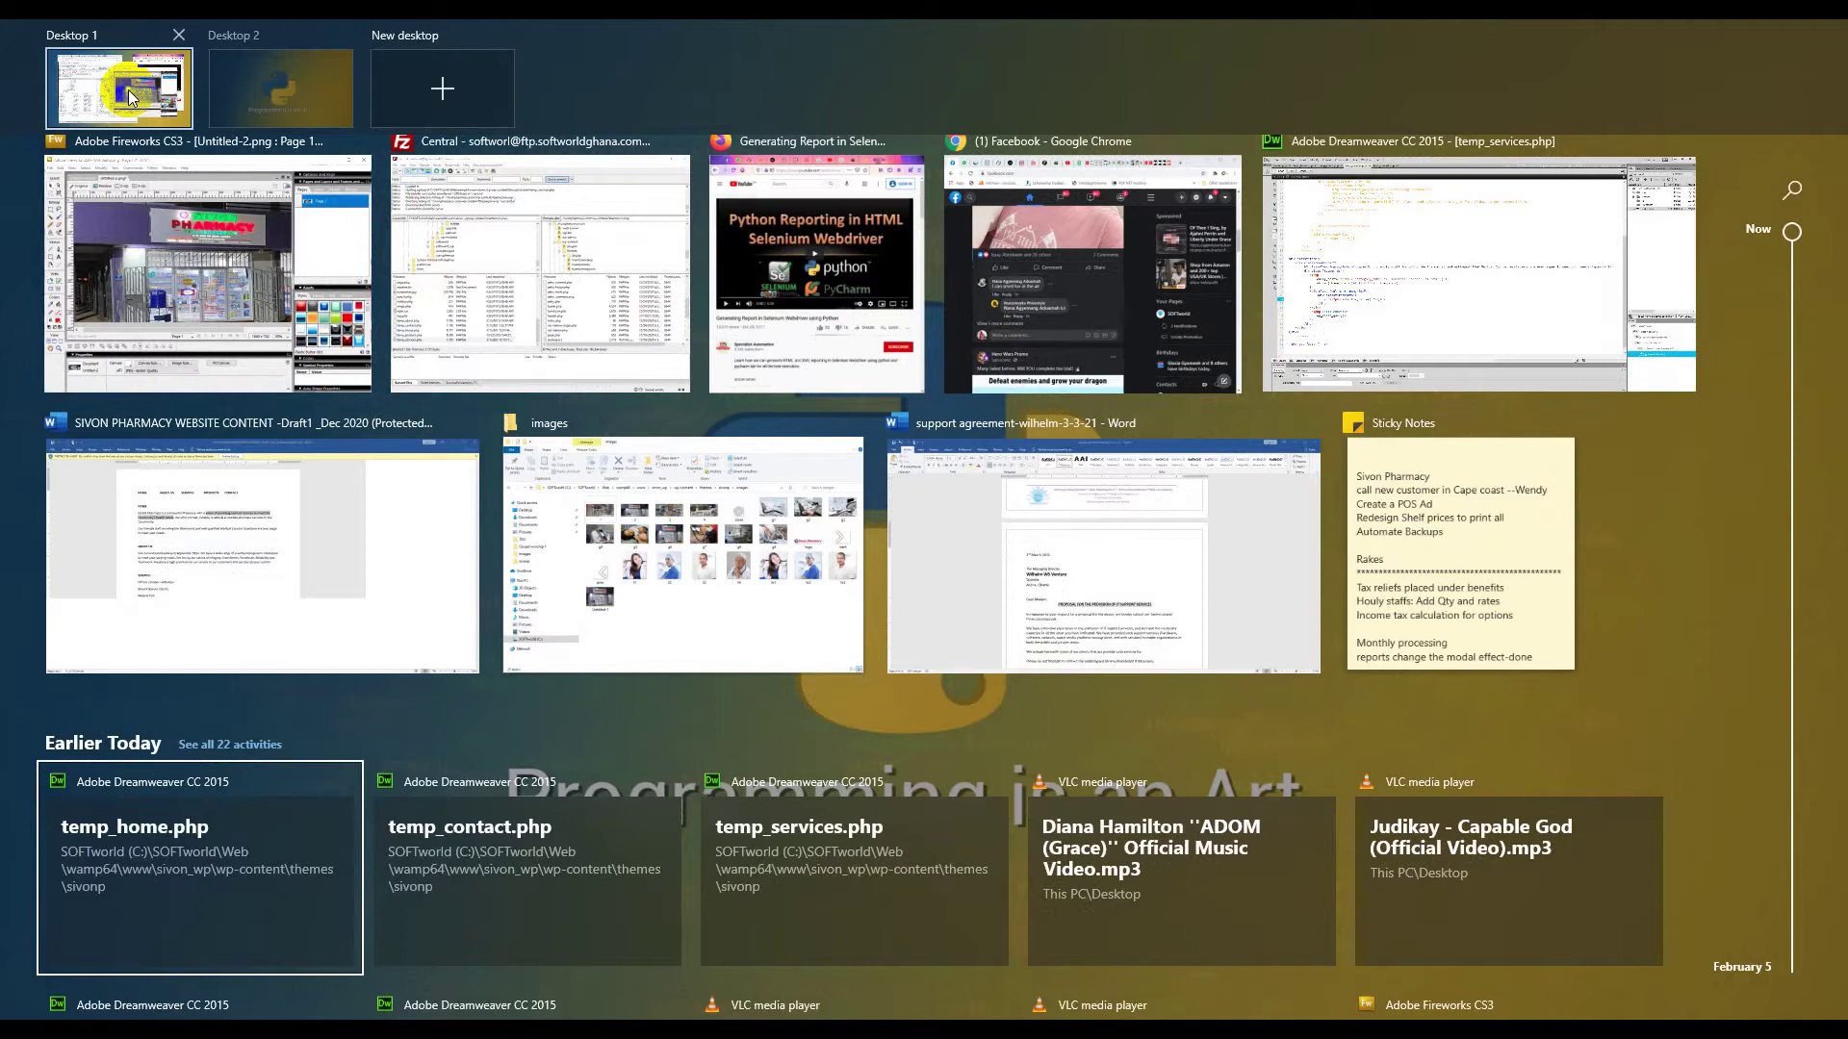
pyautogui.scroll(-5, 258, 79)
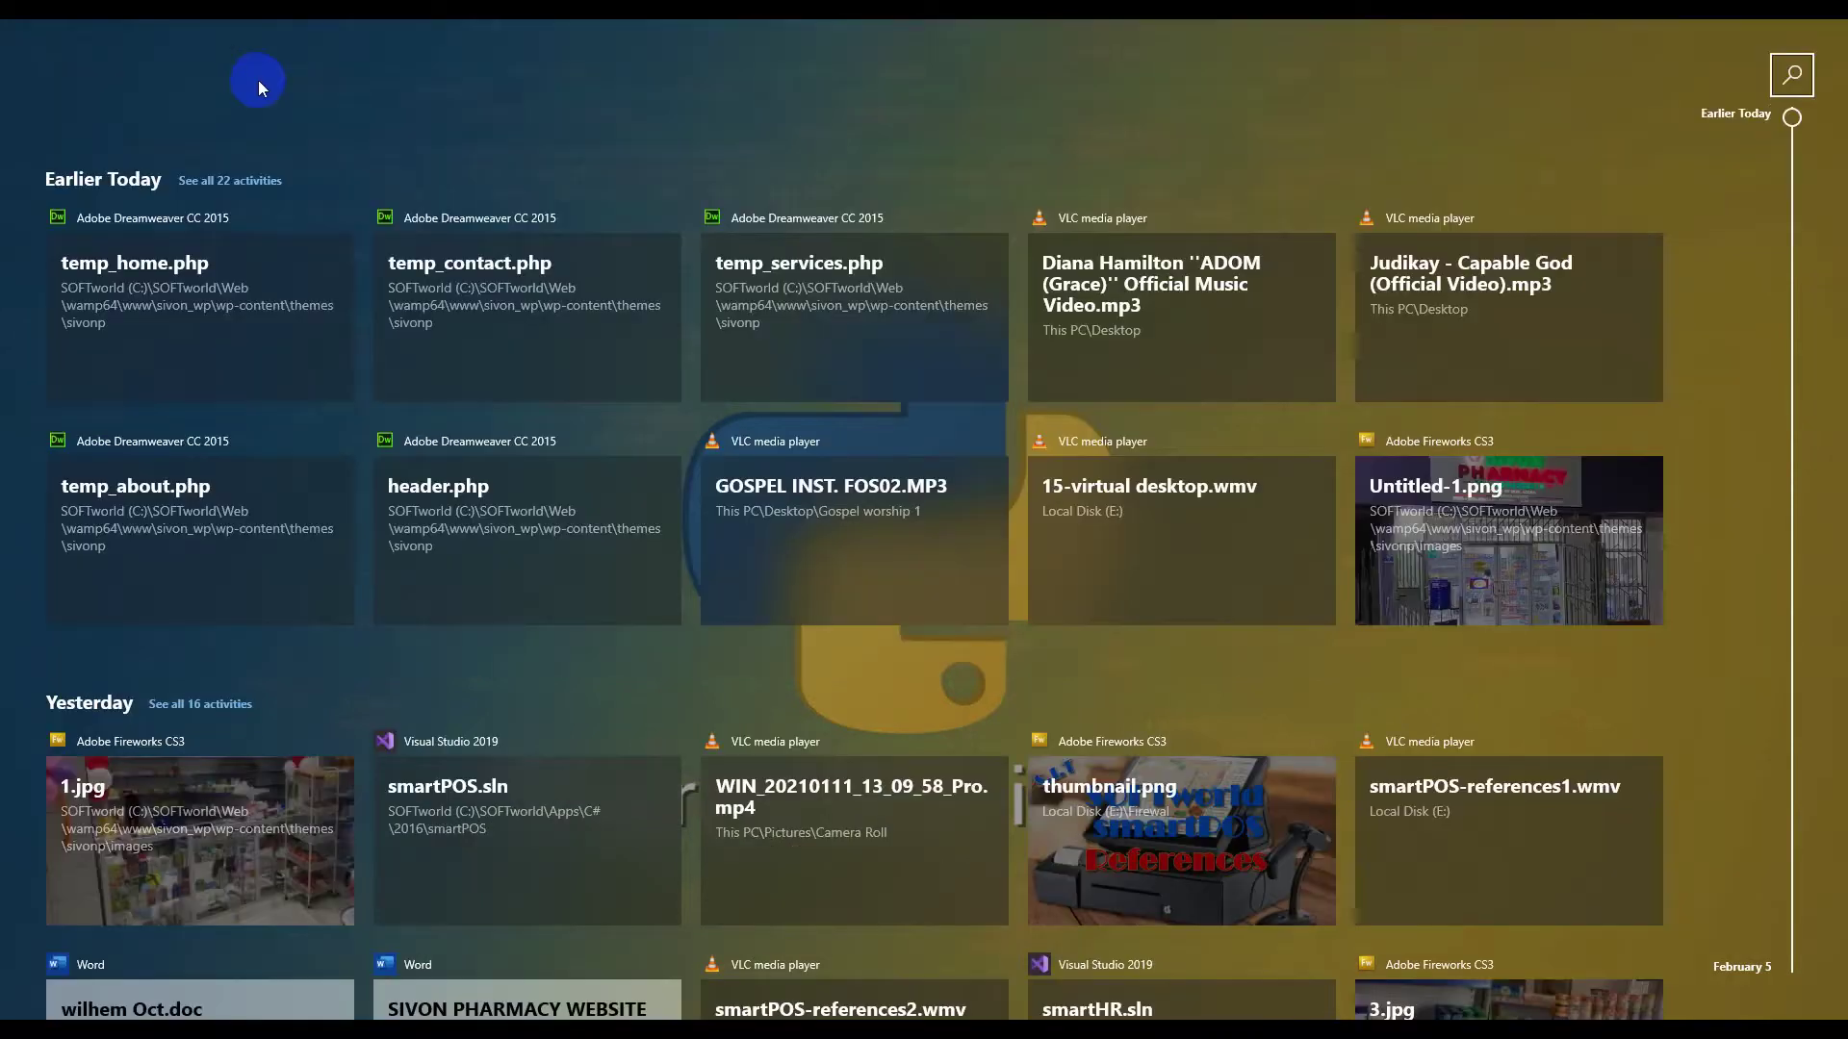
pyautogui.click(377, 88)
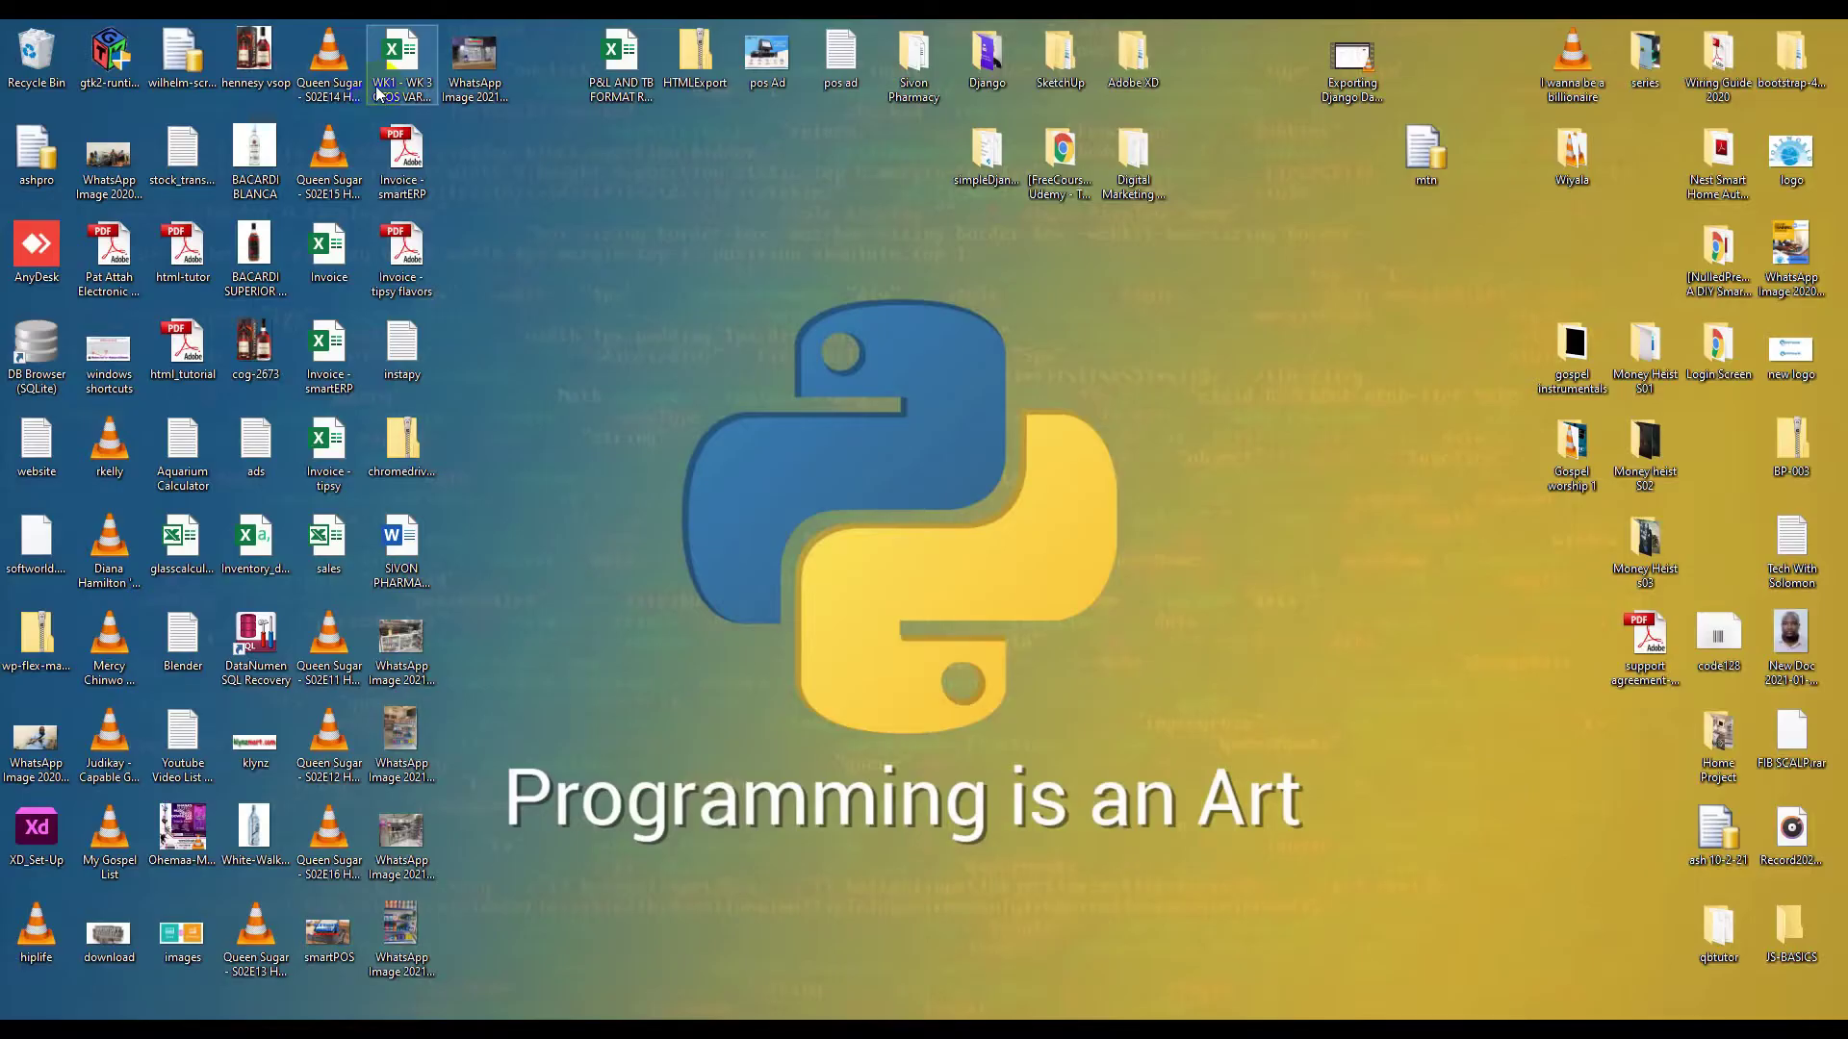
# Switch to Desktop 1 through Task View and bring the FileZilla window to the front.
pyautogui.press('super+Tab')
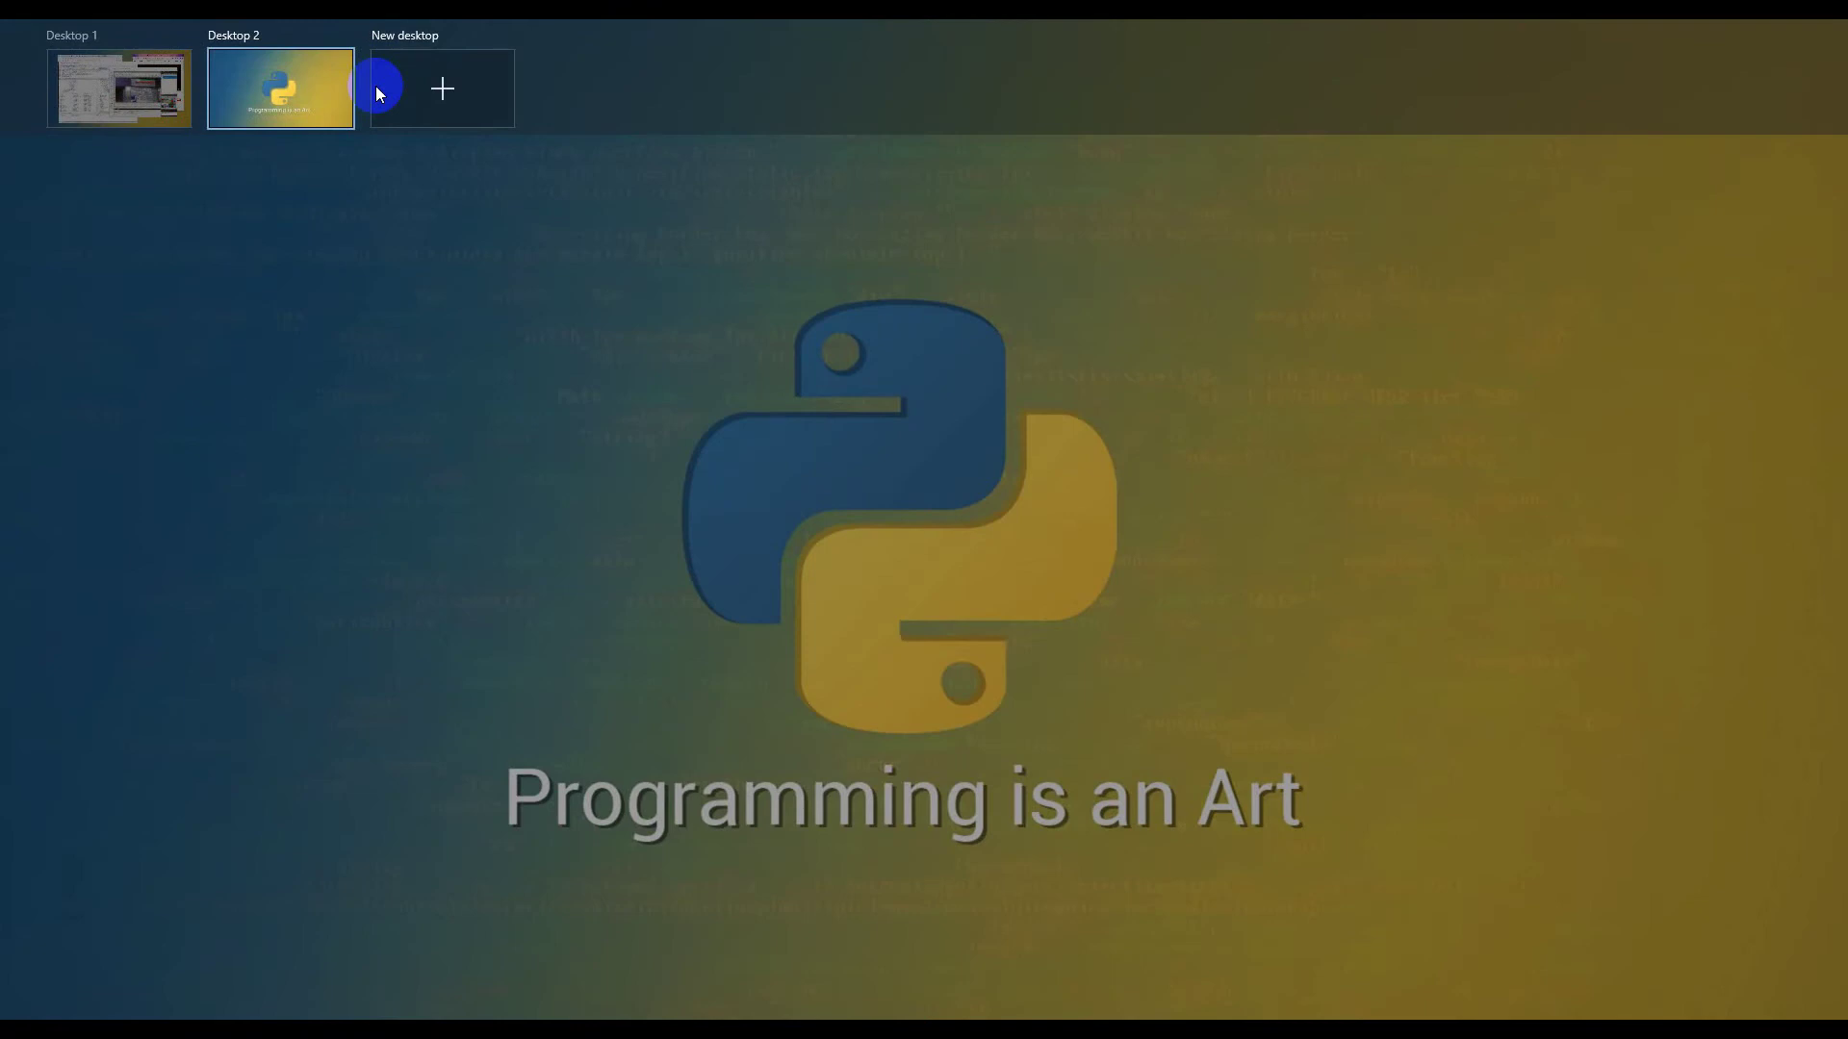
pyautogui.click(165, 87)
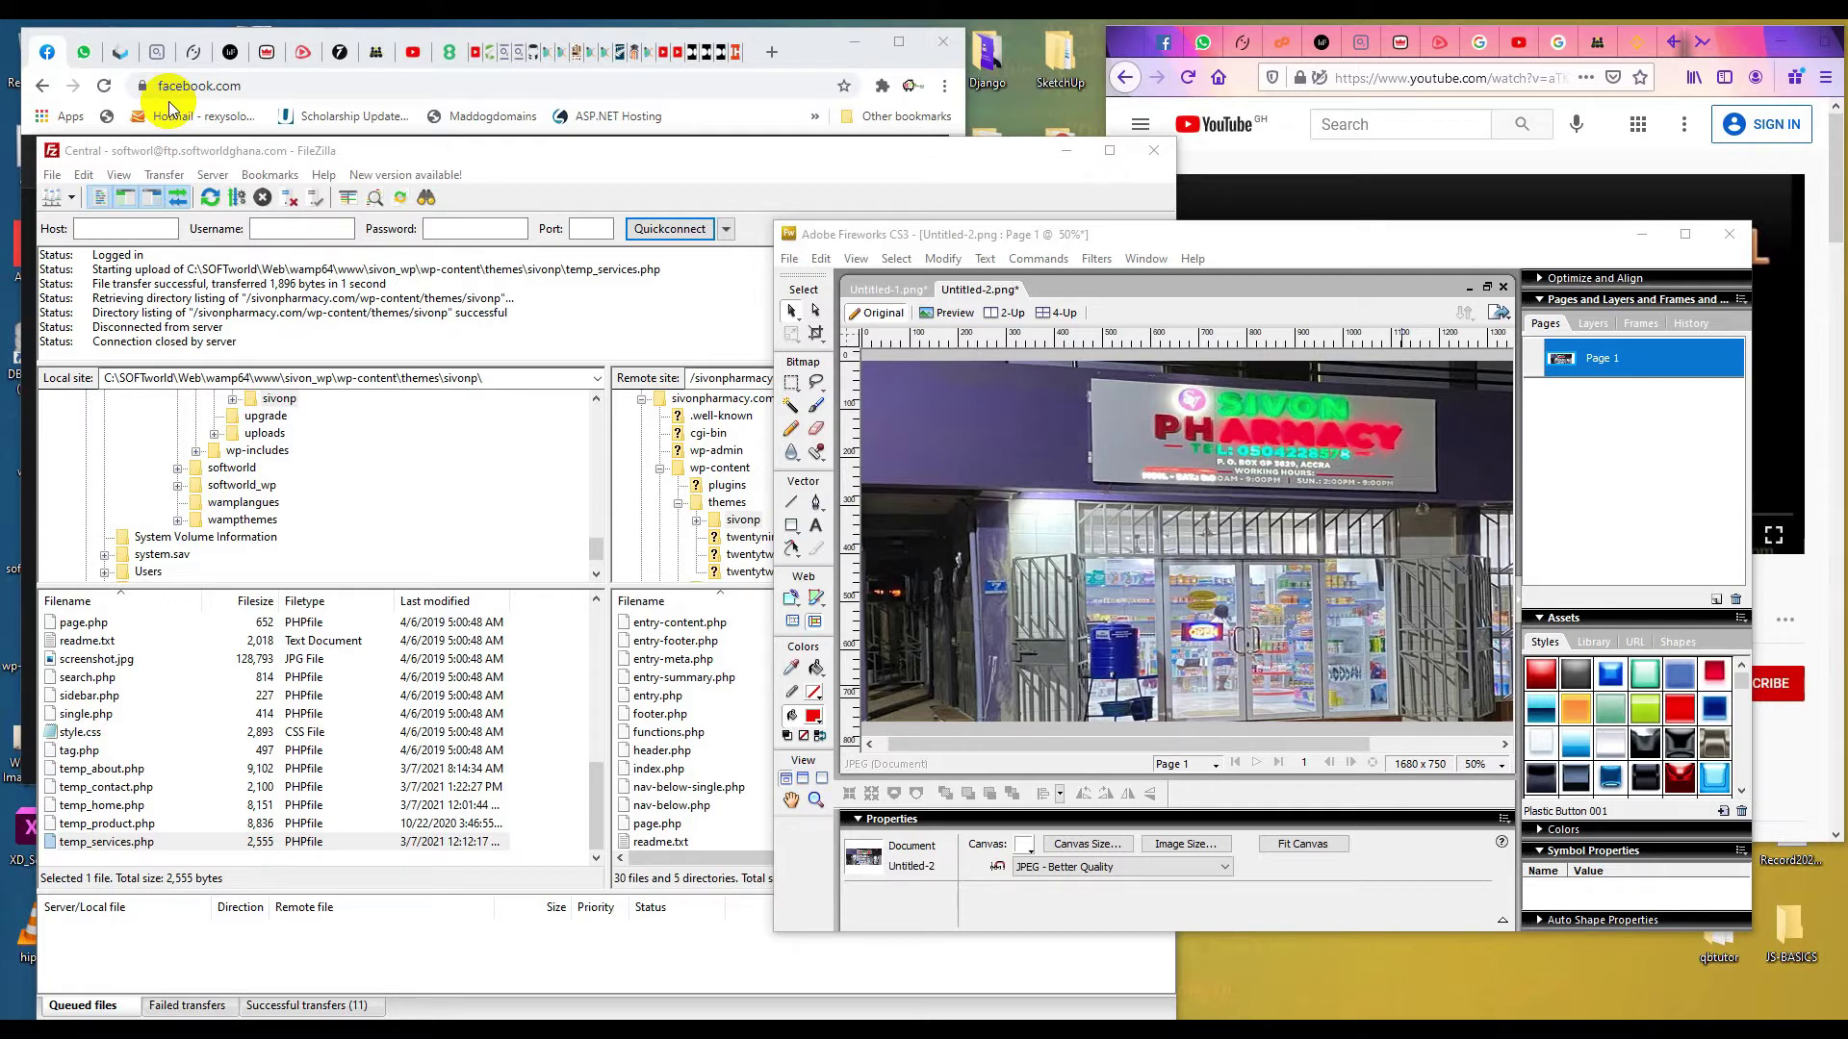
pyautogui.hotkey('alt', 'Tab')
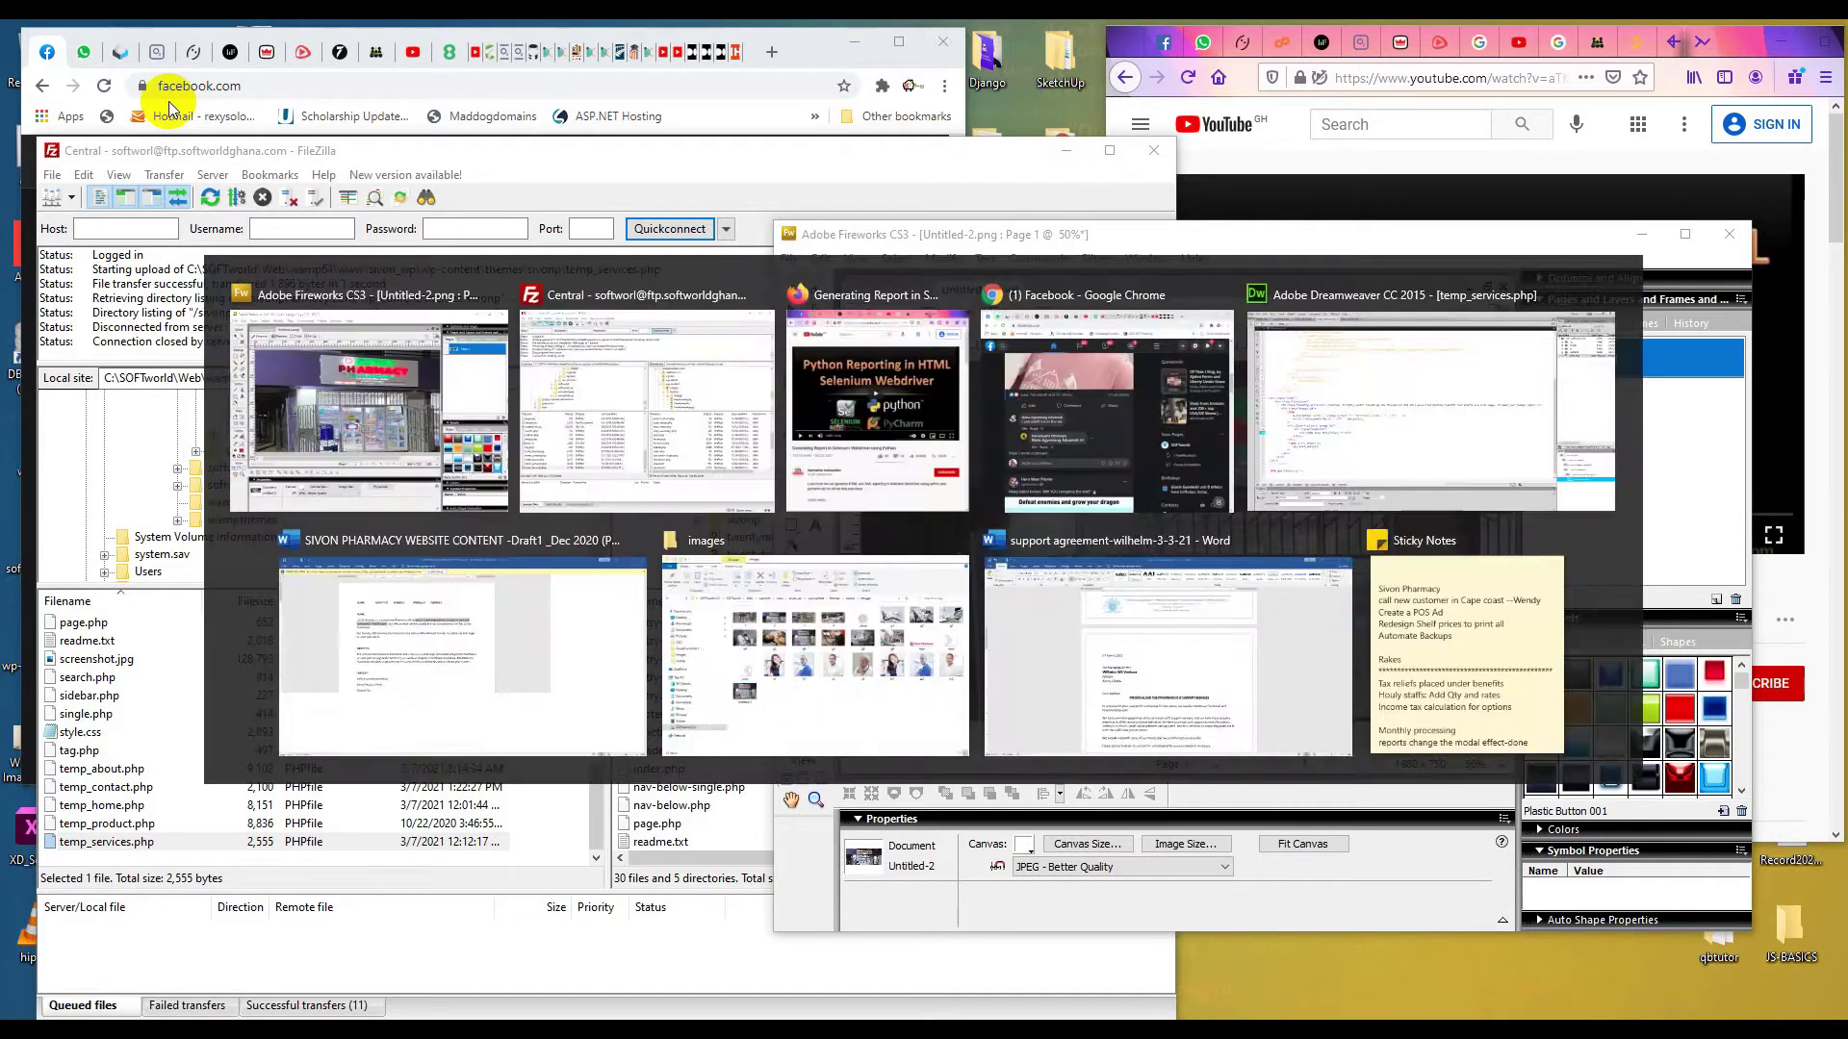
pyautogui.hotkey('alt', 'Tab')
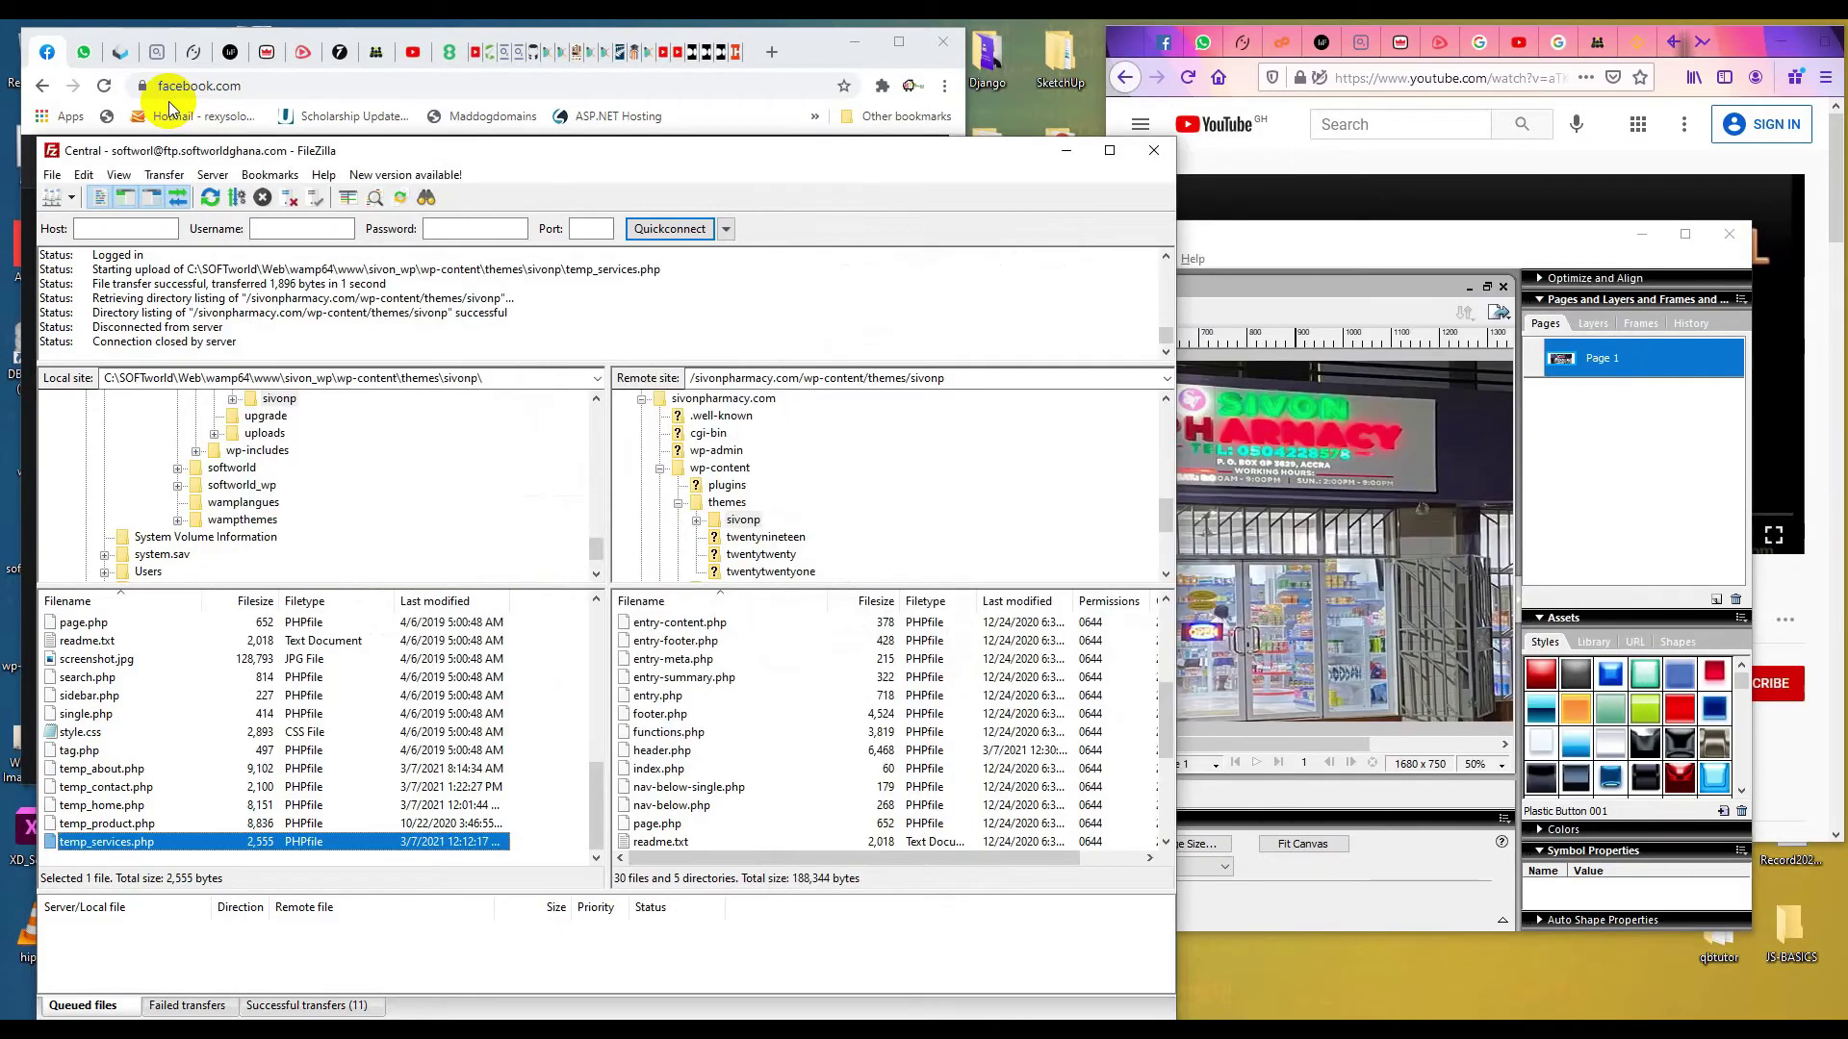
# Switch back to Desktop 2 through Task View and try to close that virtual desktop.
pyautogui.press('super+Tab')
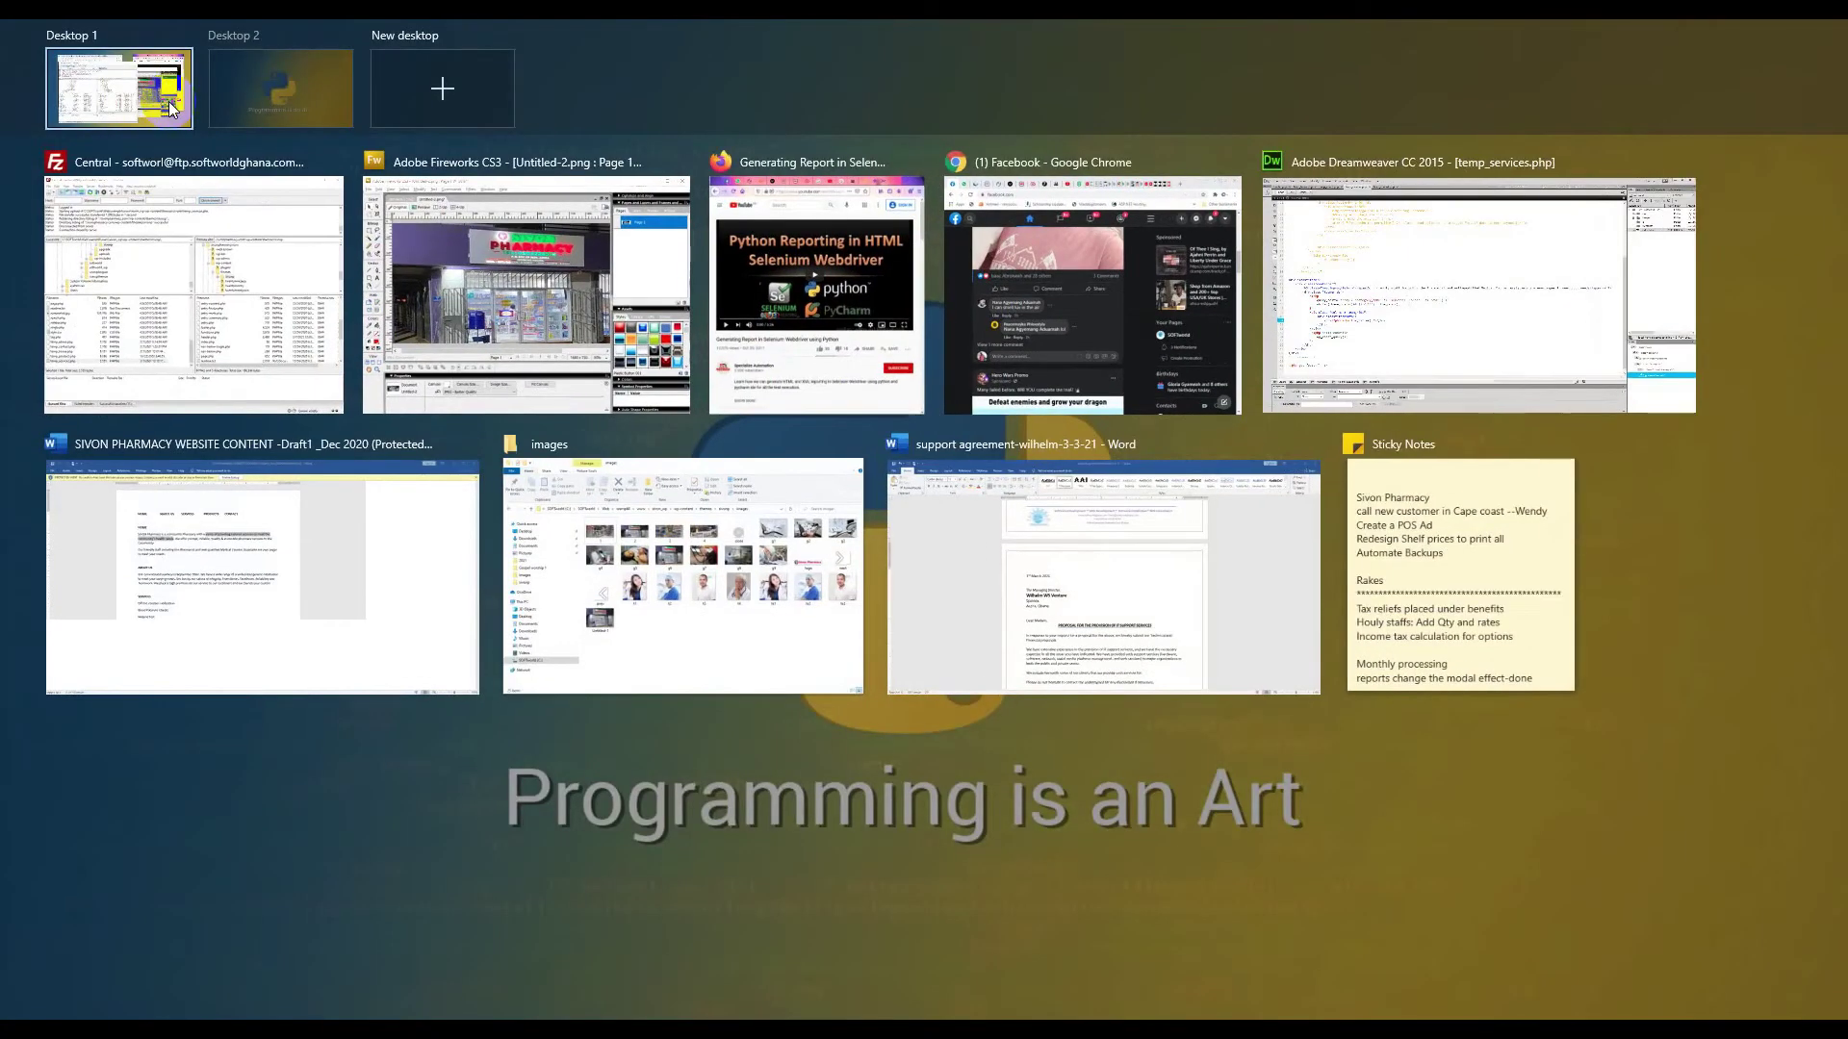
pyautogui.moveTo(283, 87)
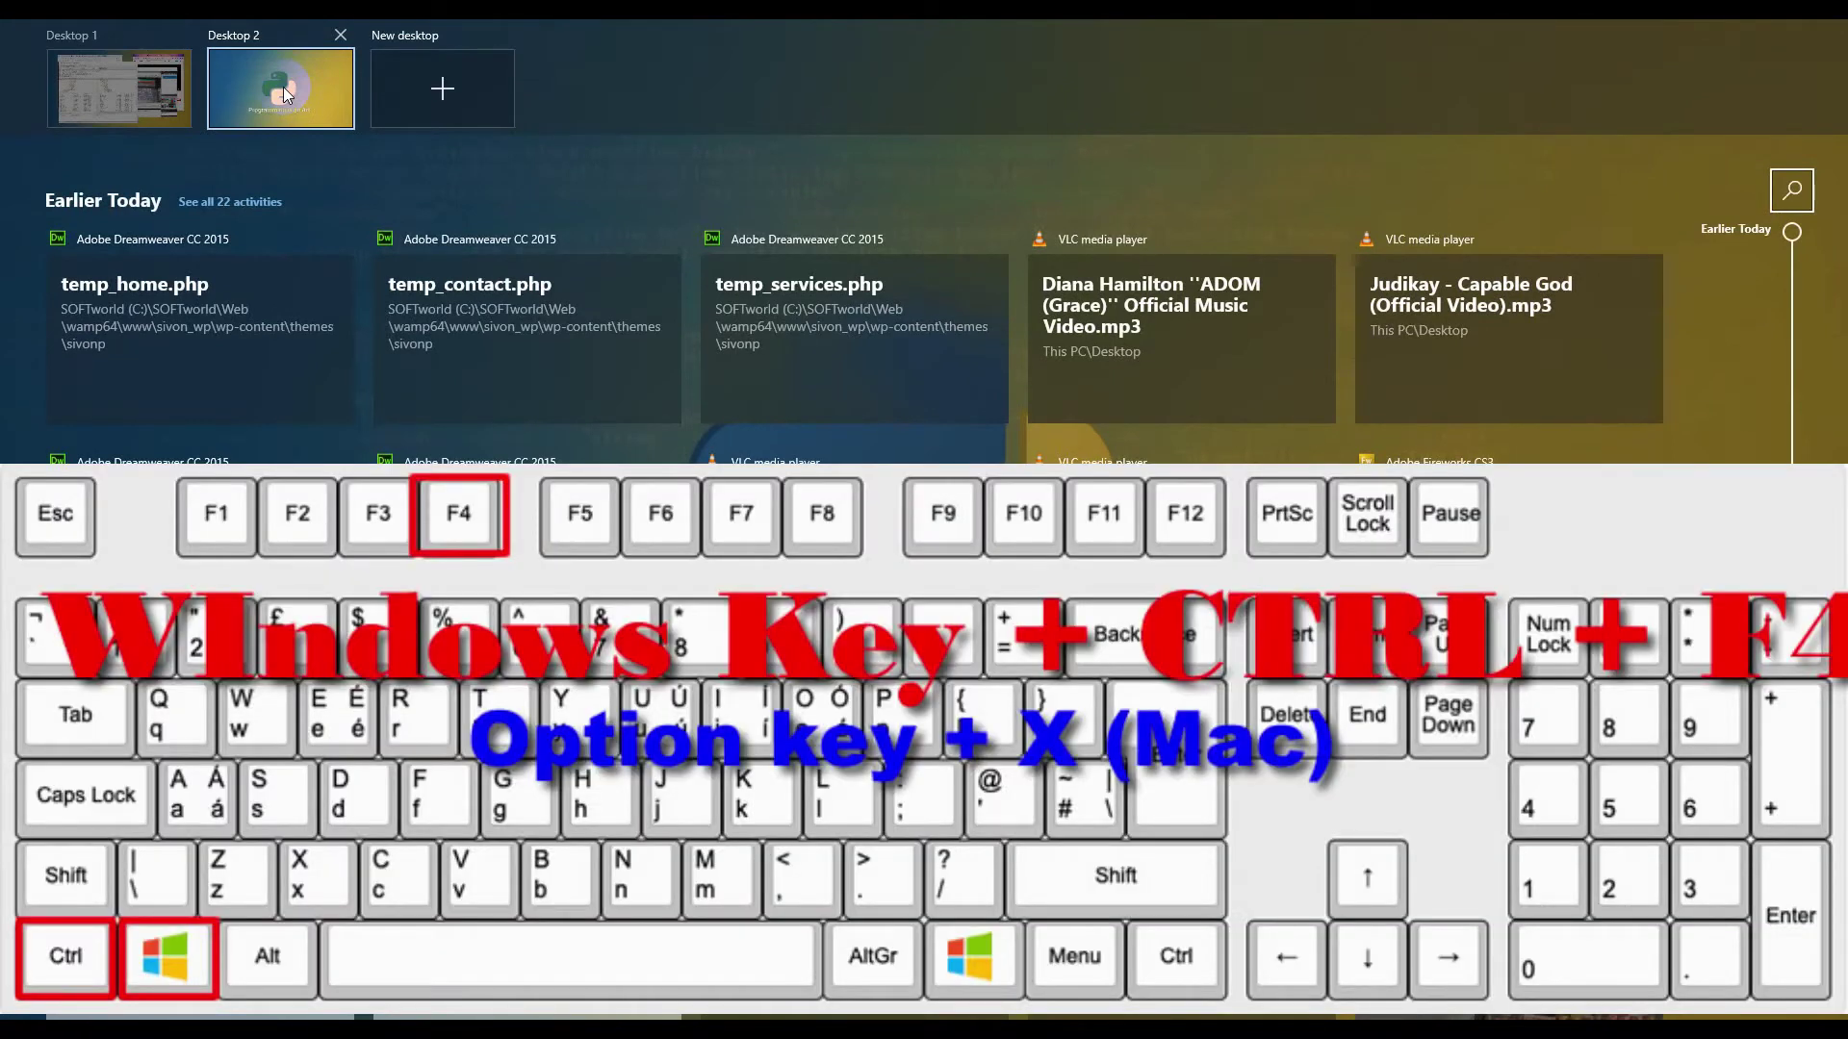
pyautogui.press('ctrl+super+F4')
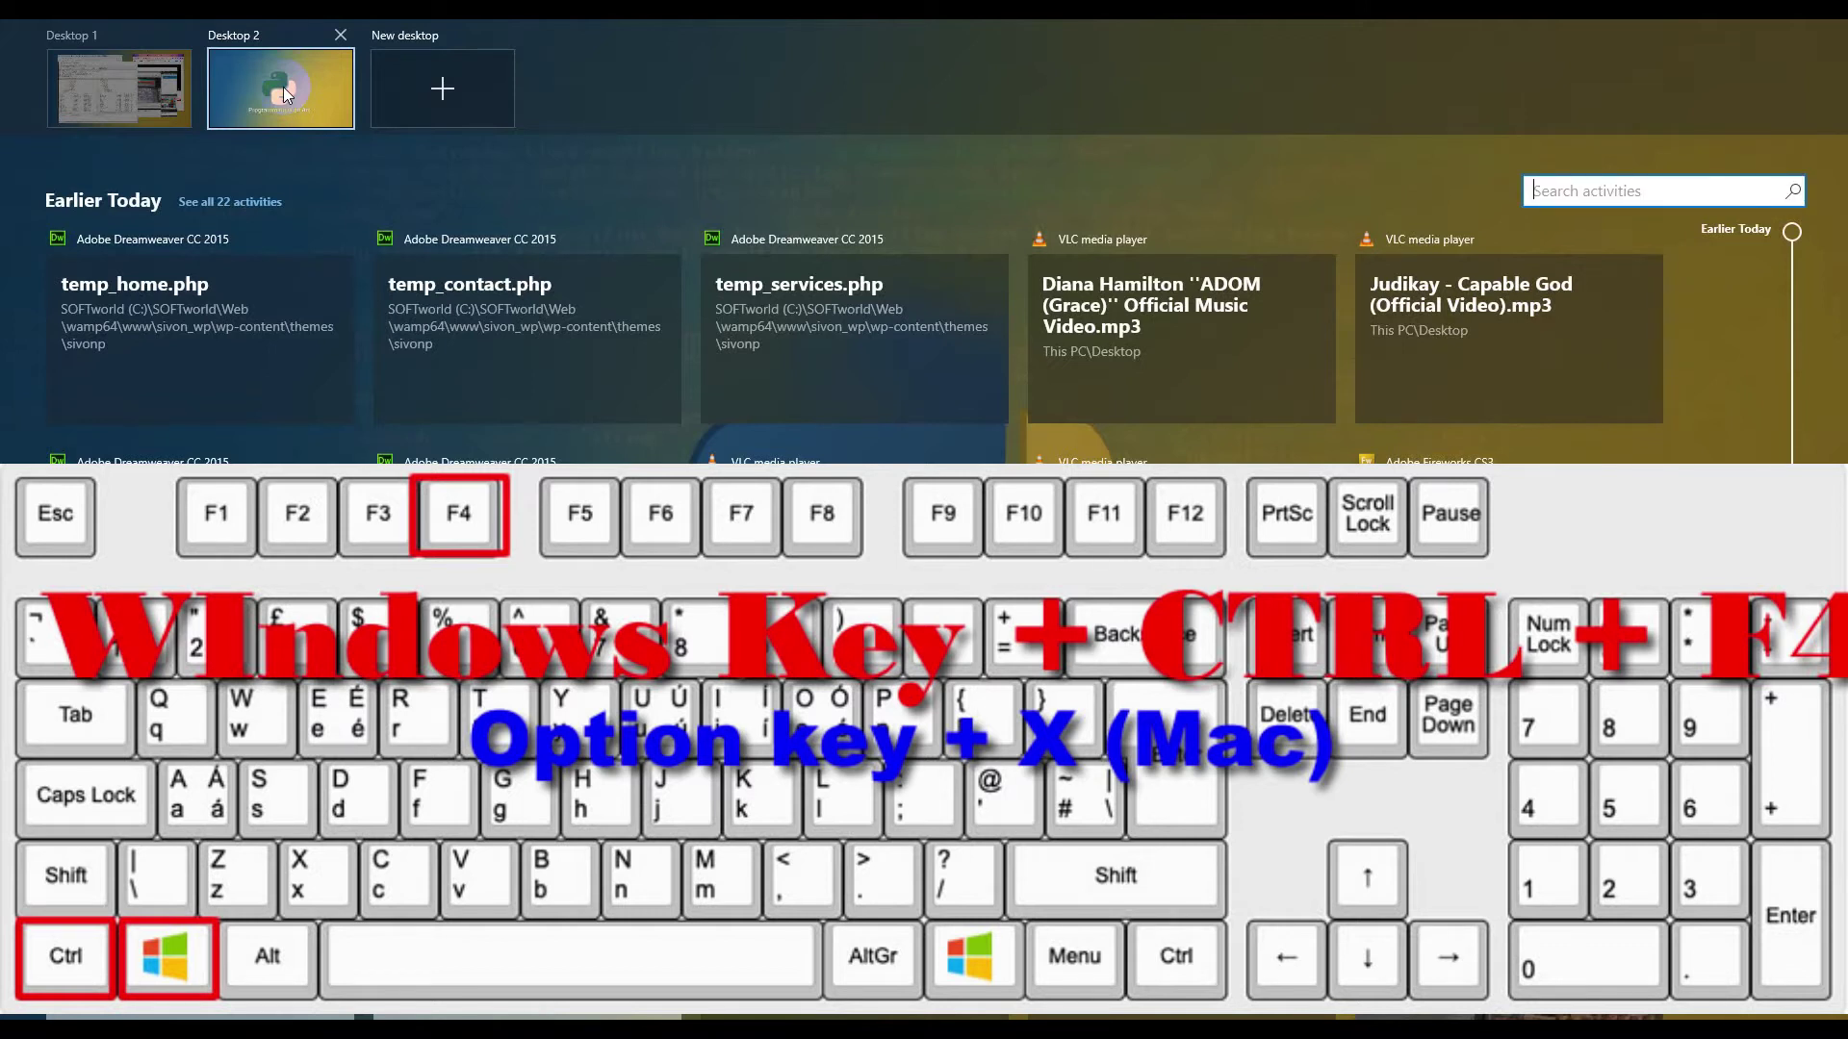
pyautogui.click(283, 87)
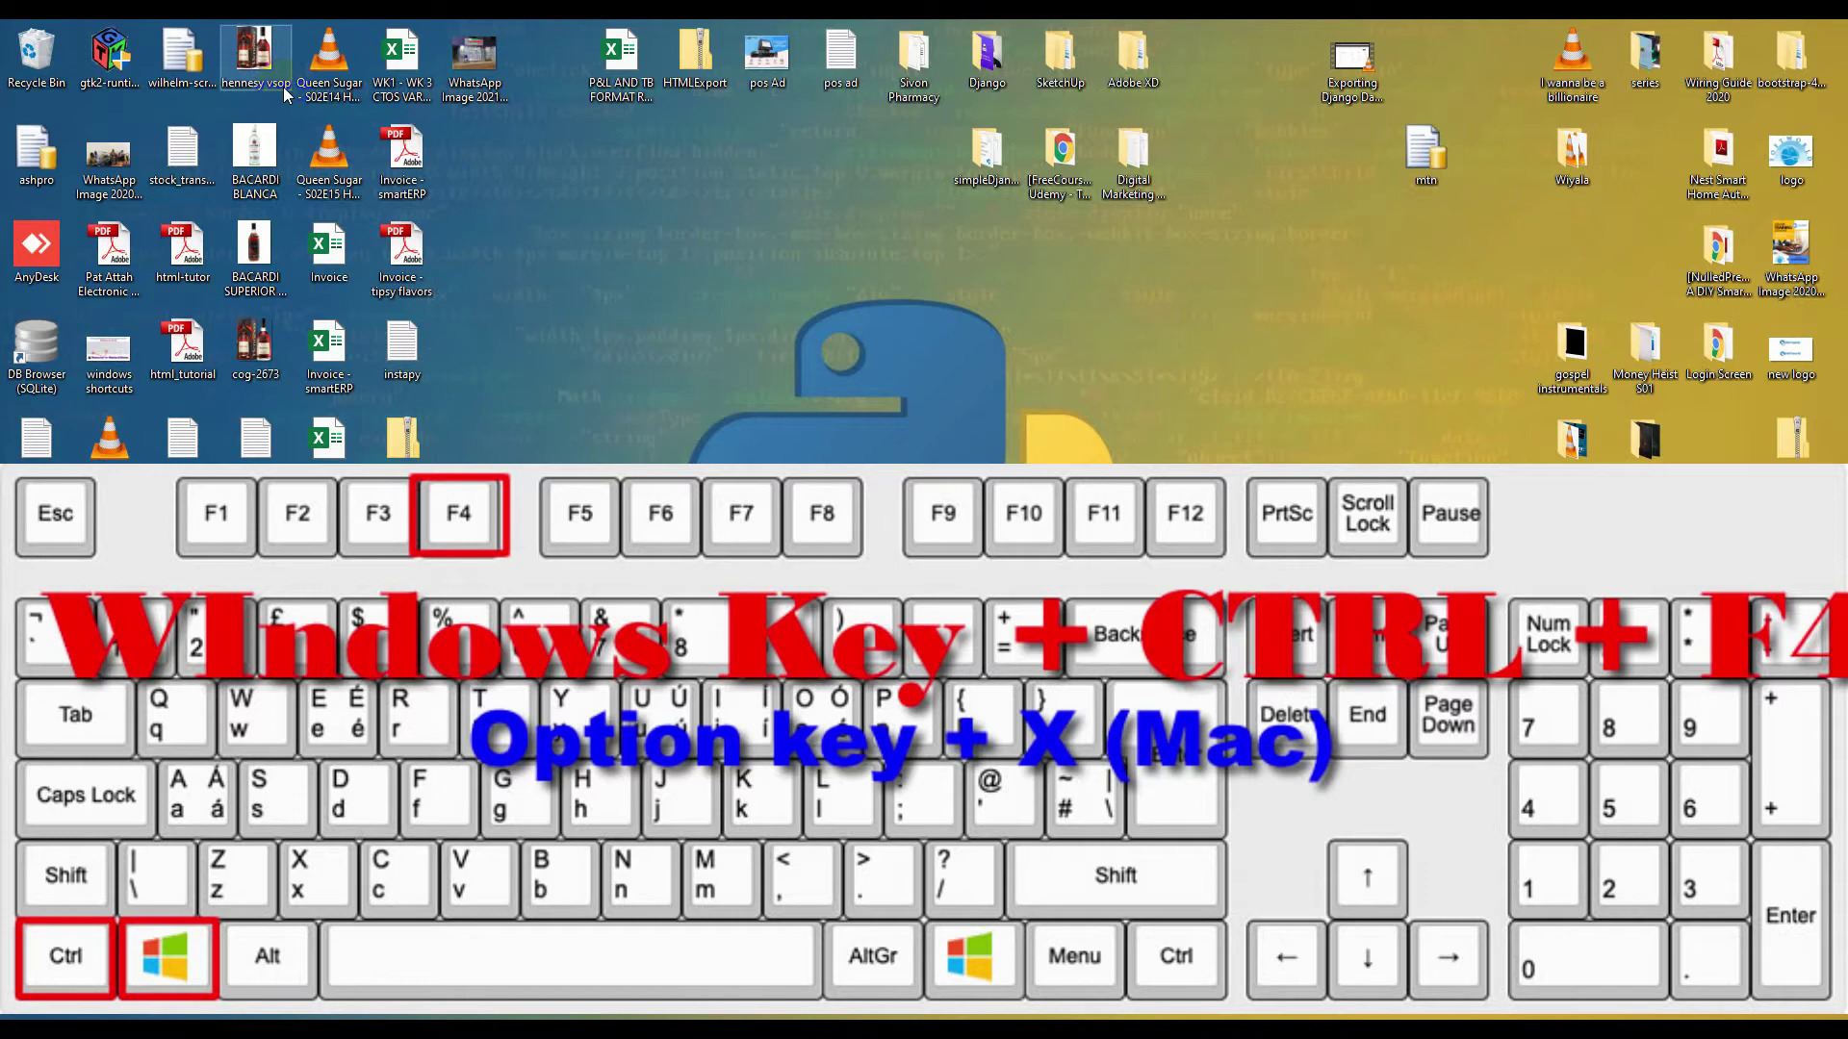
pyautogui.press('ctrl+super+Left')
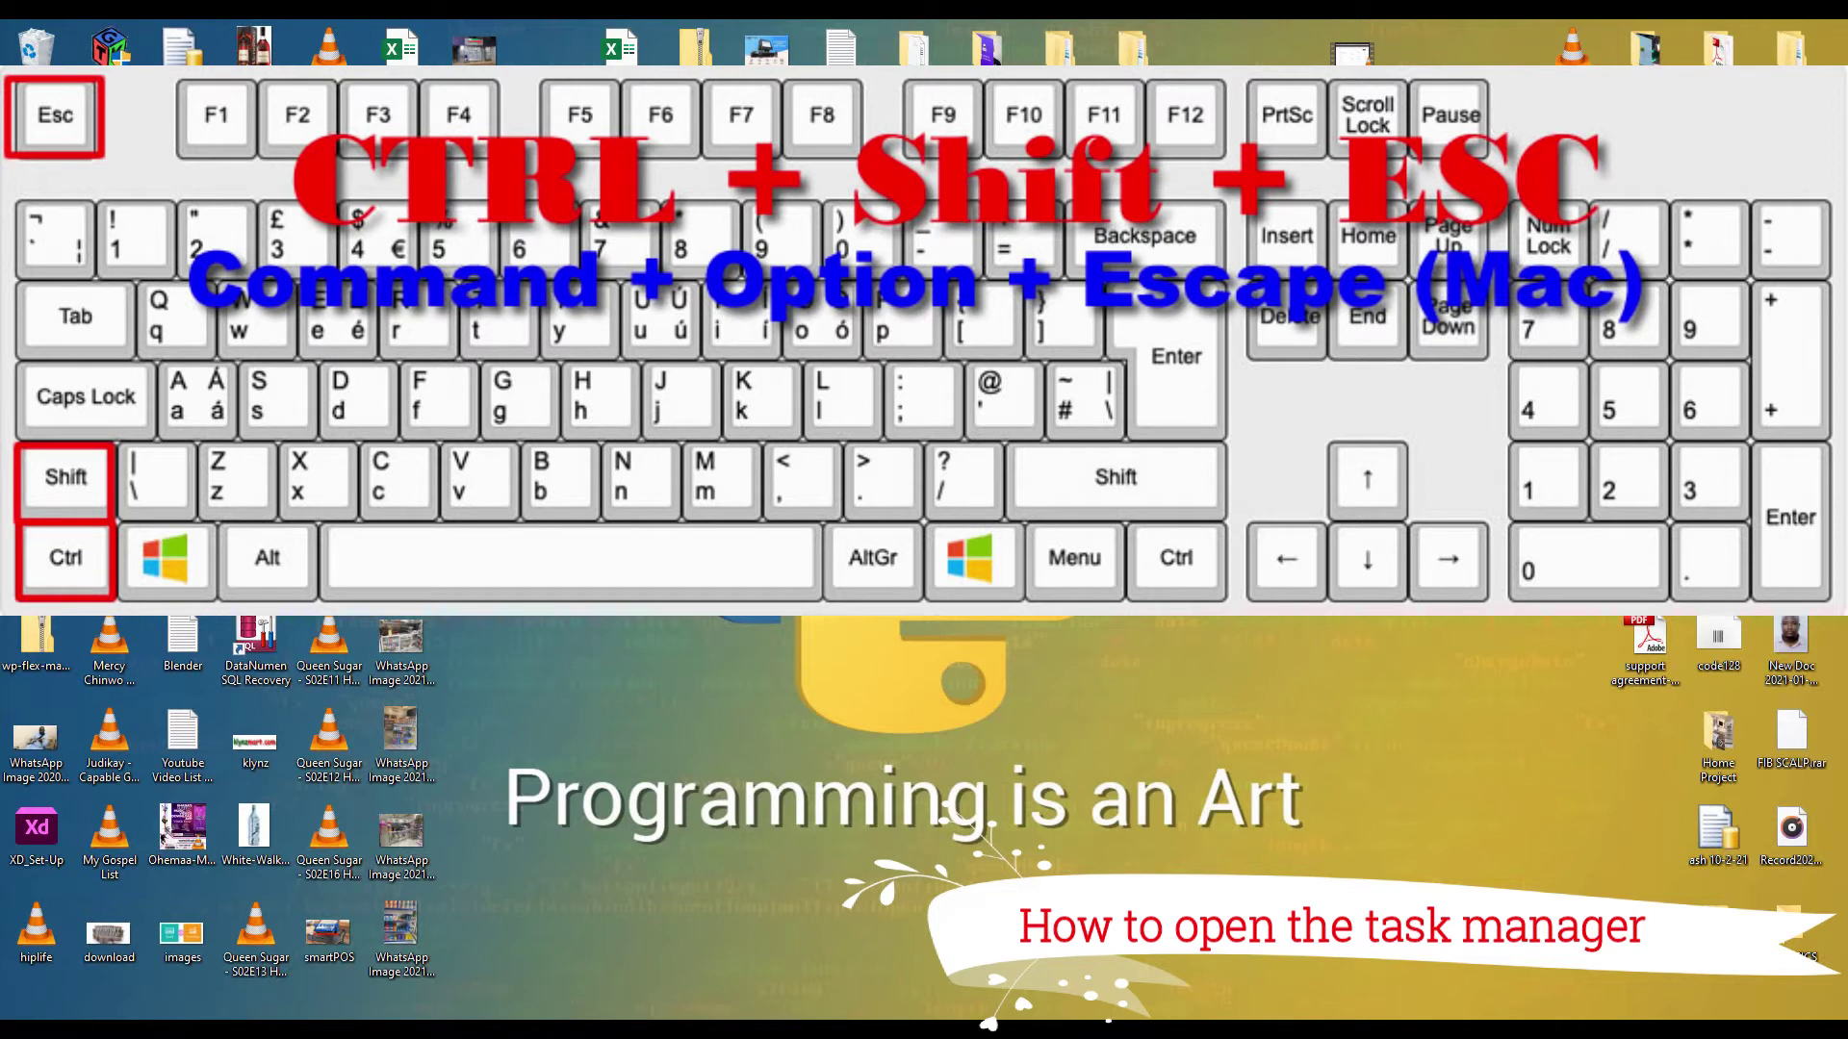
# Open Task Manager and check the actions available for the Adobe Dreamweaver CC 2015 and Firefox processes.
pyautogui.hotkey('ctrl', 'shift', 'Escape')
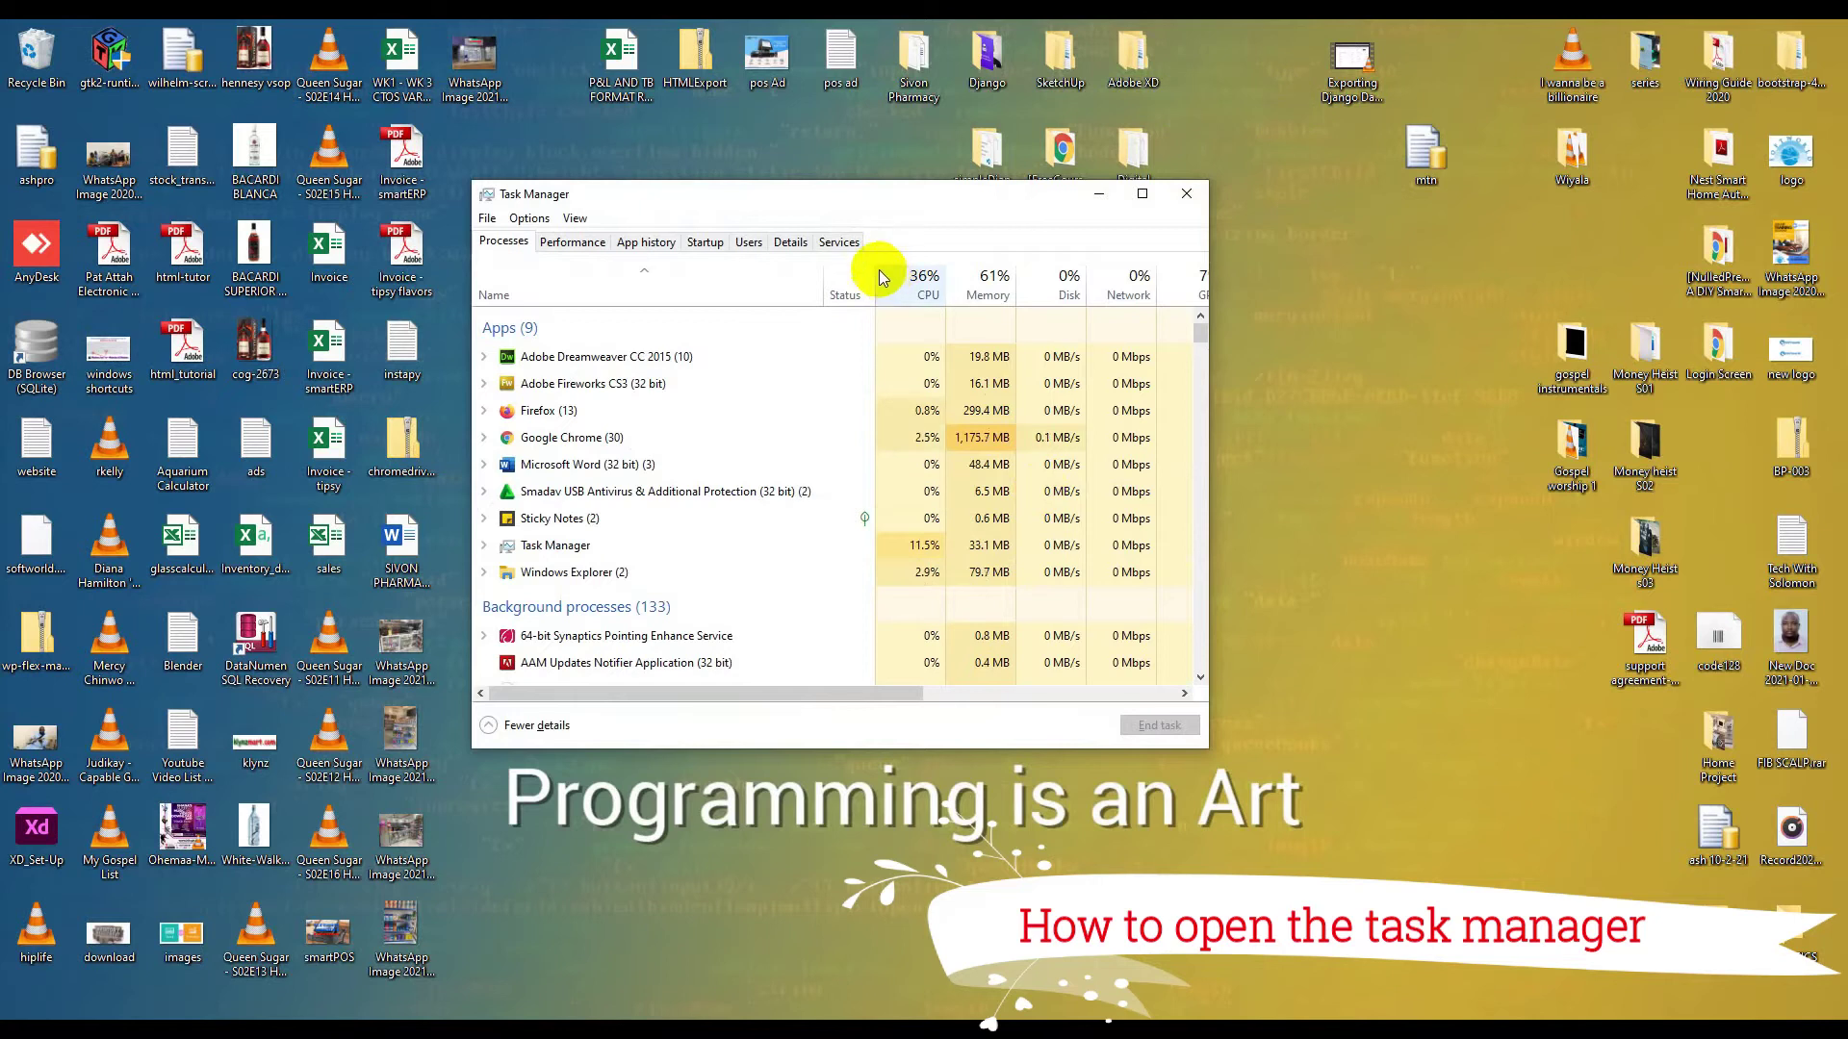
pyautogui.moveTo(875, 198); pyautogui.dragTo(967, 251)
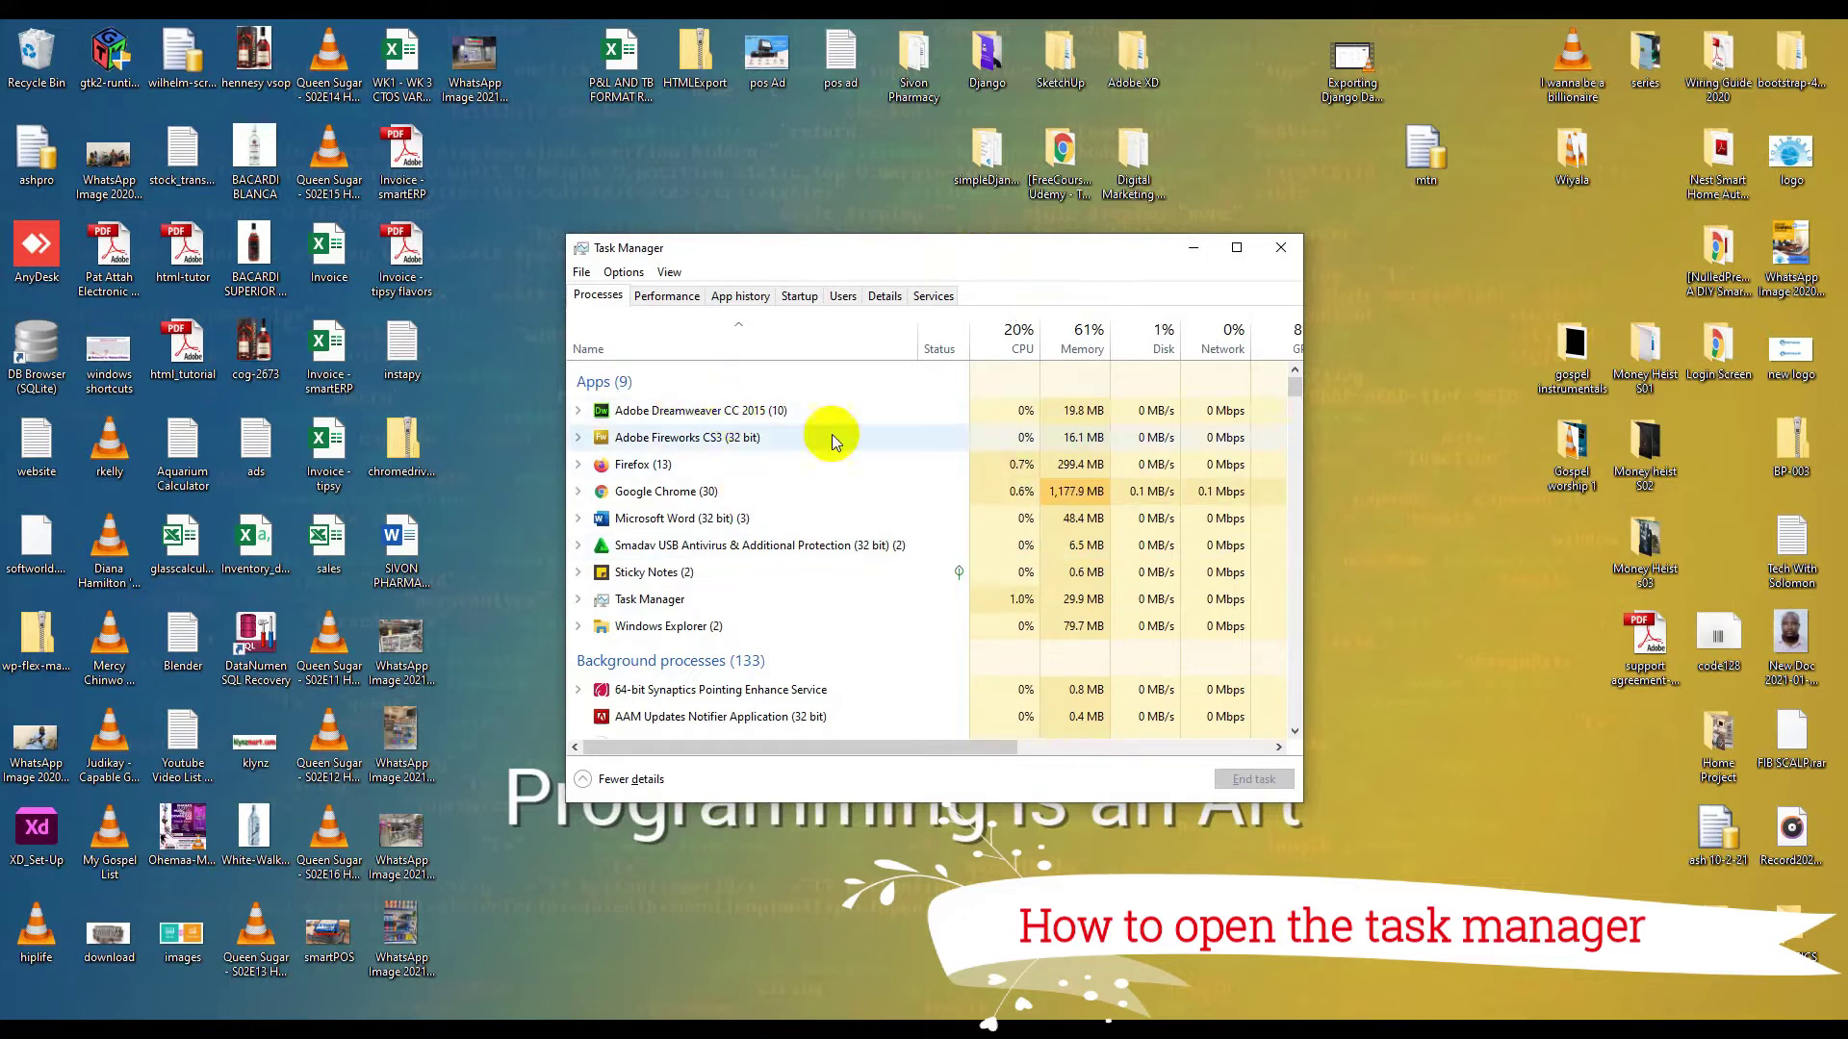
pyautogui.click(752, 416)
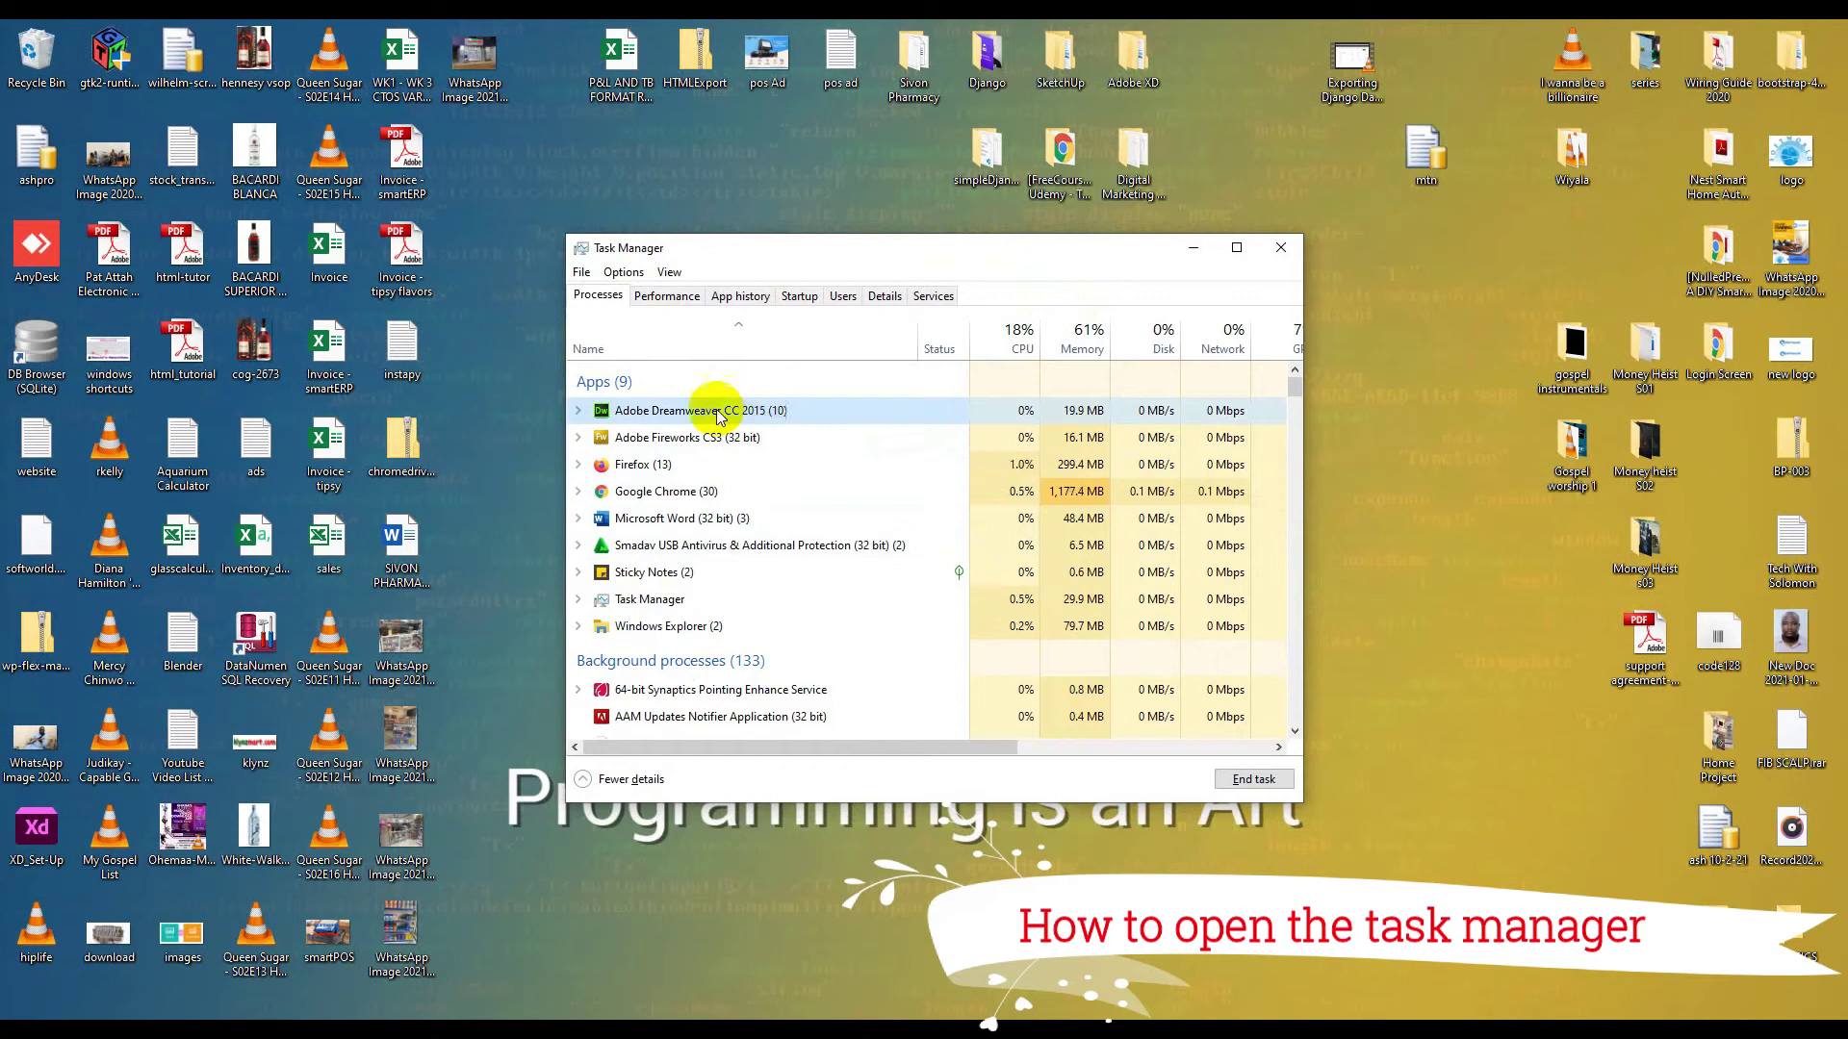
pyautogui.rightClick(795, 413)
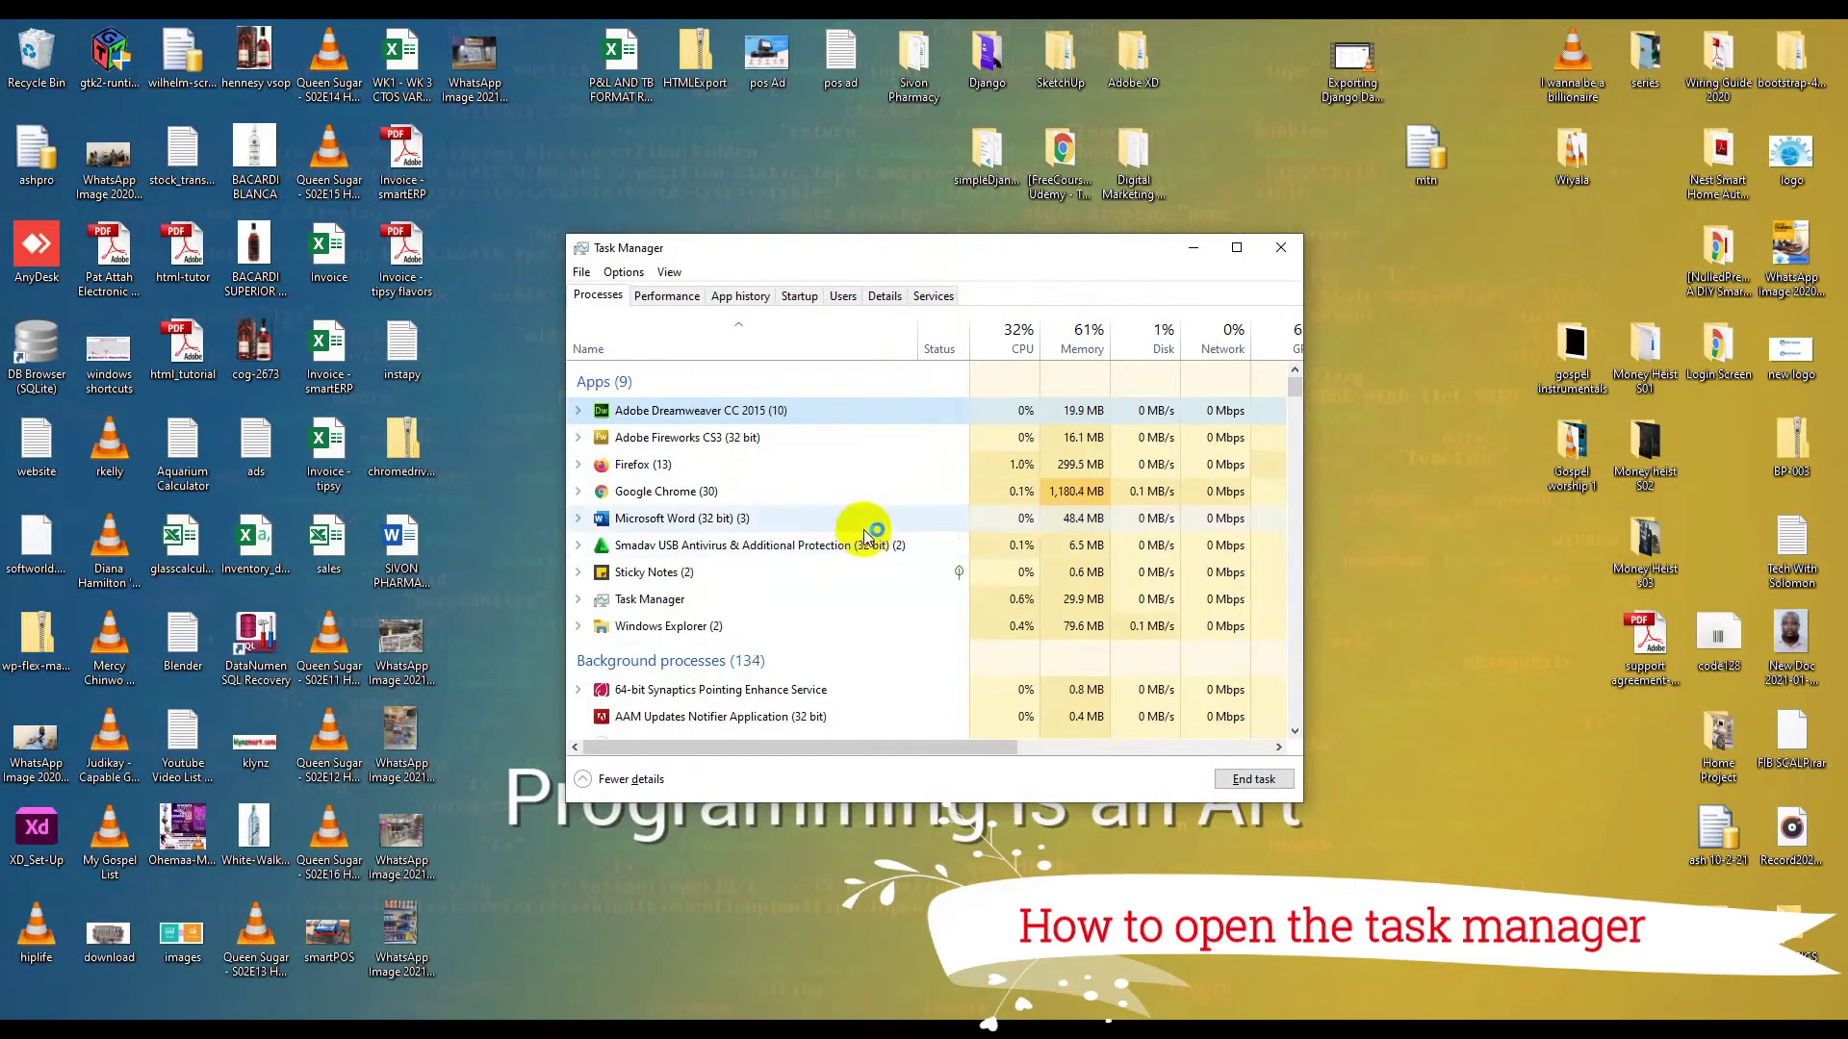
pyautogui.rightClick(666, 468)
pyautogui.click(938, 603)
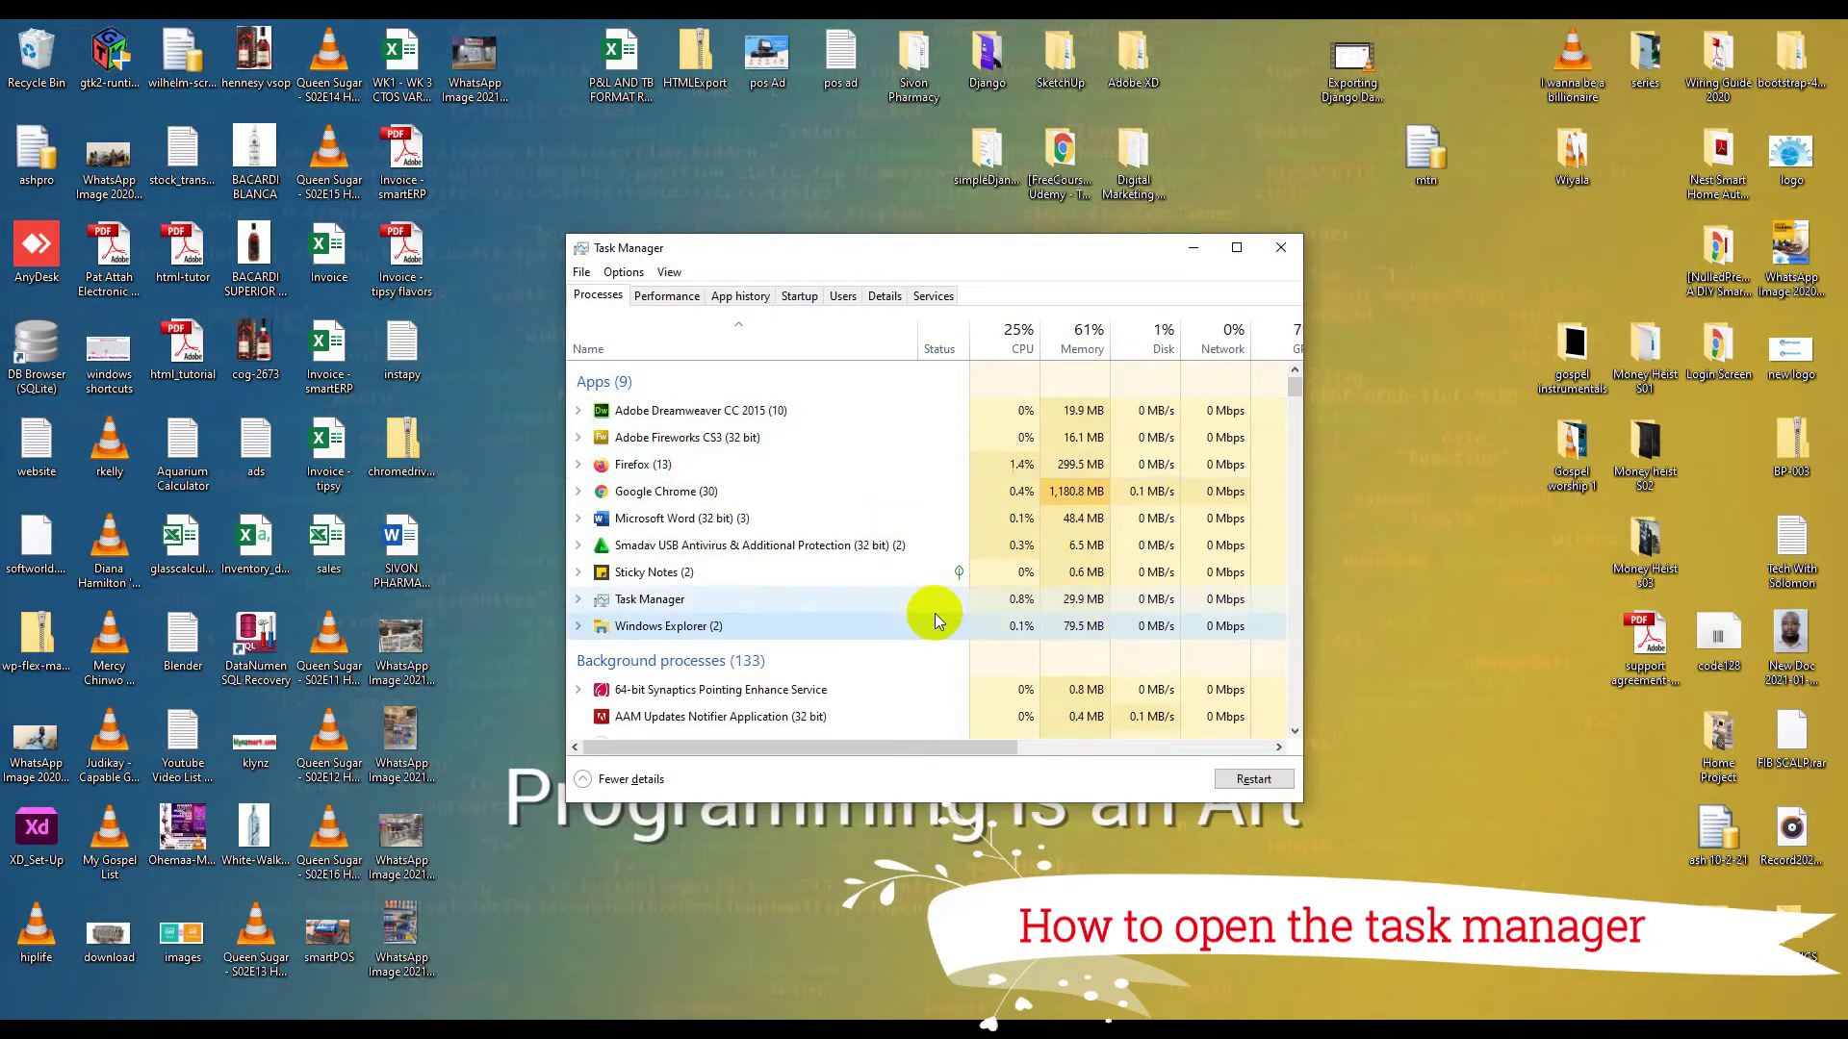
# End the Windows Explorer task in Task Manager.
pyautogui.click(652, 619)
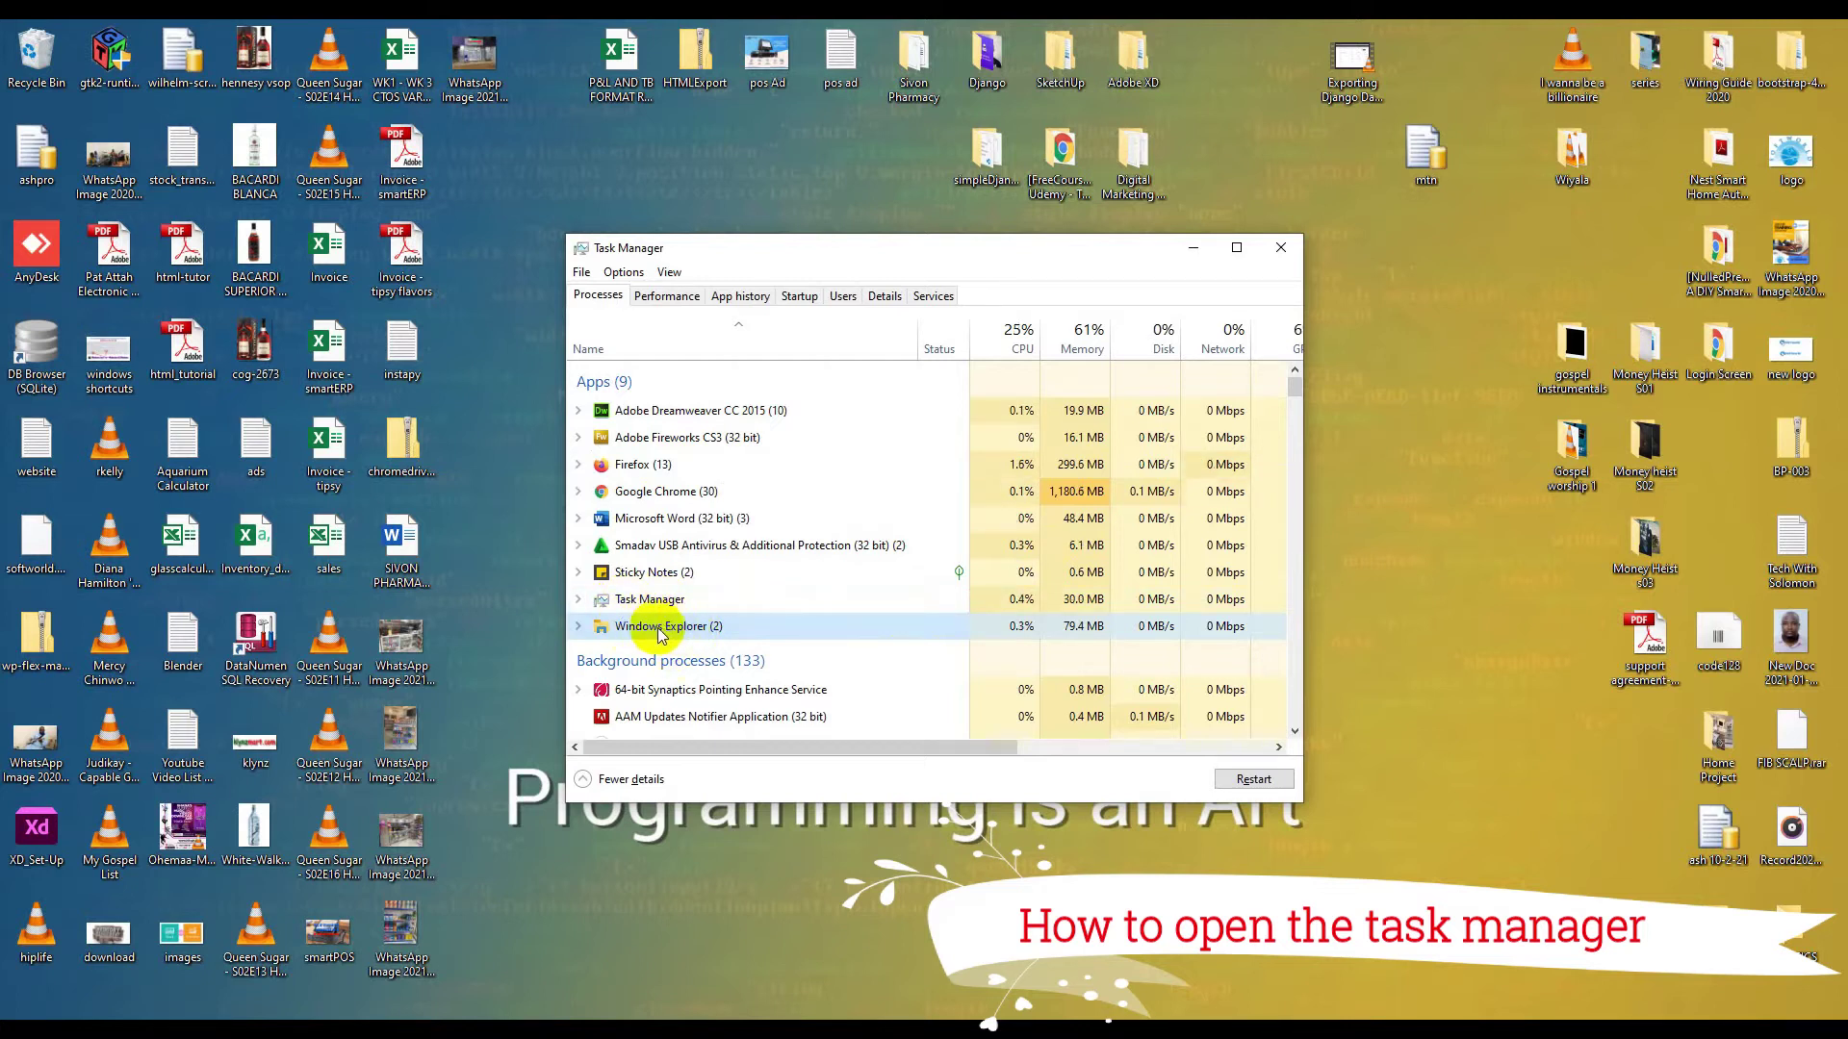
pyautogui.rightClick(677, 626)
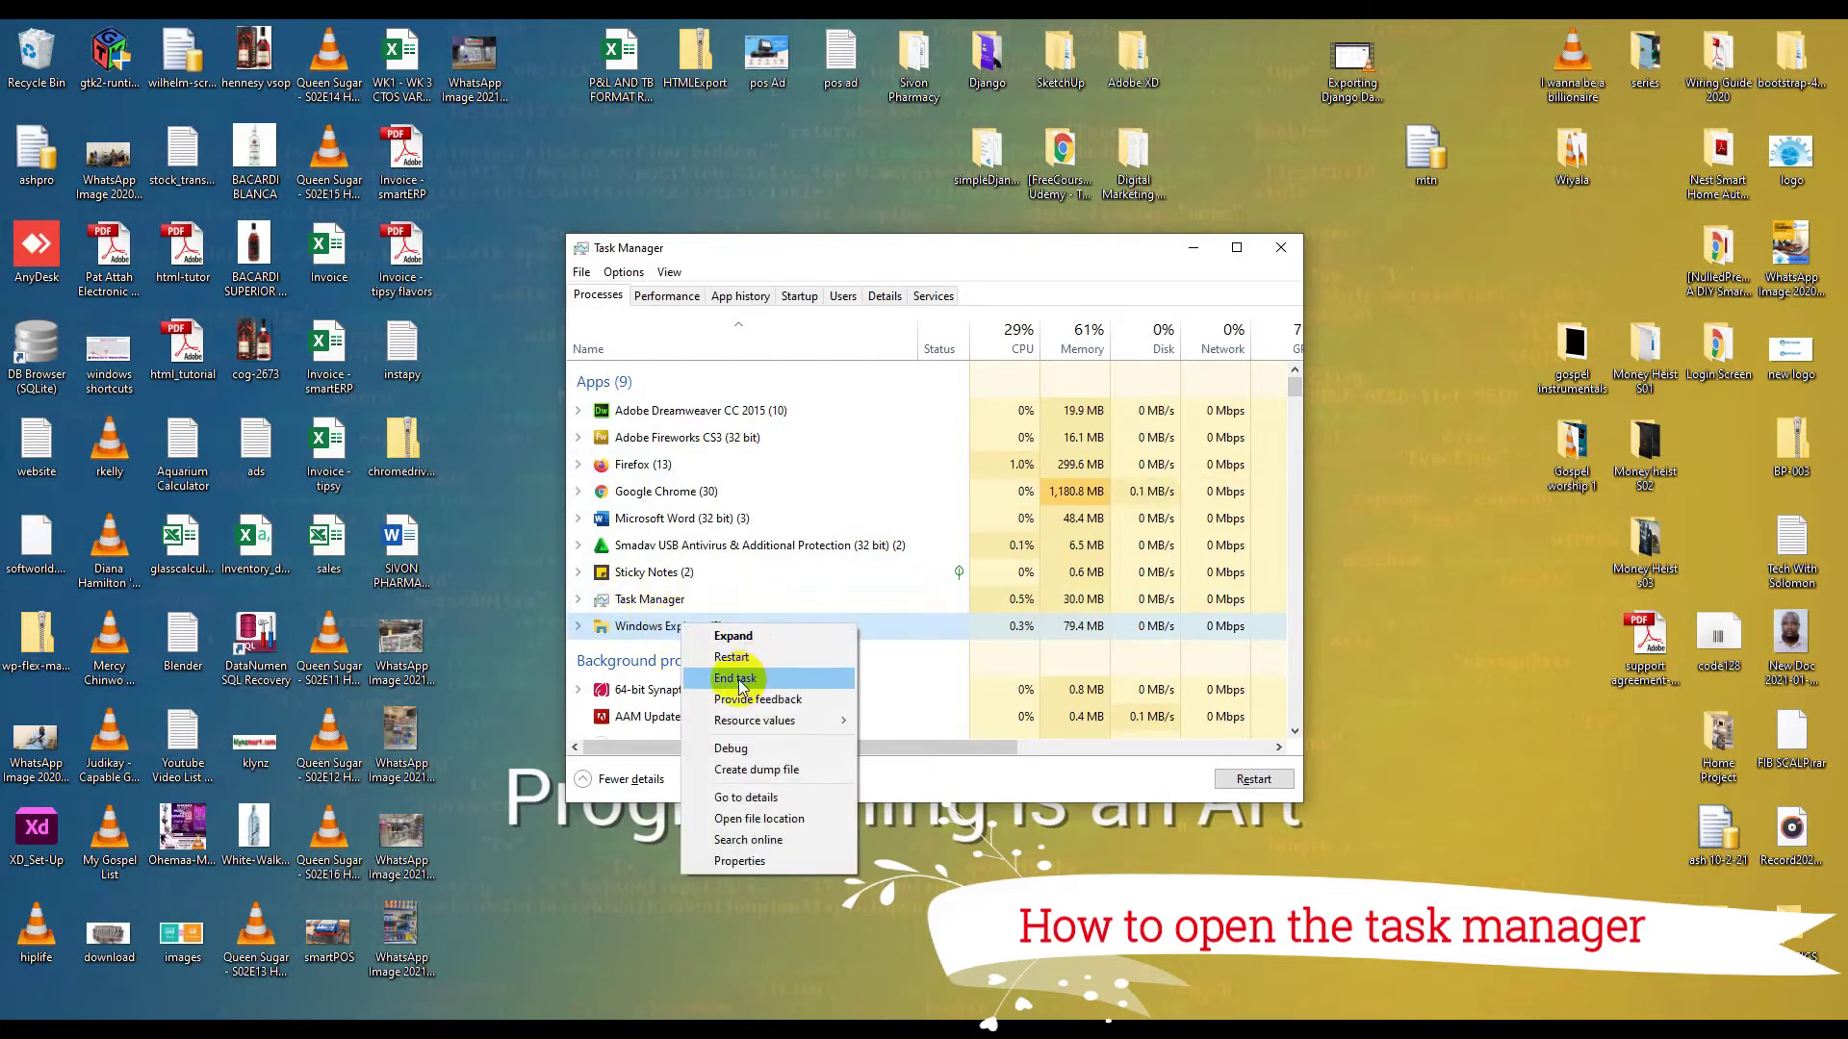
pyautogui.click(766, 658)
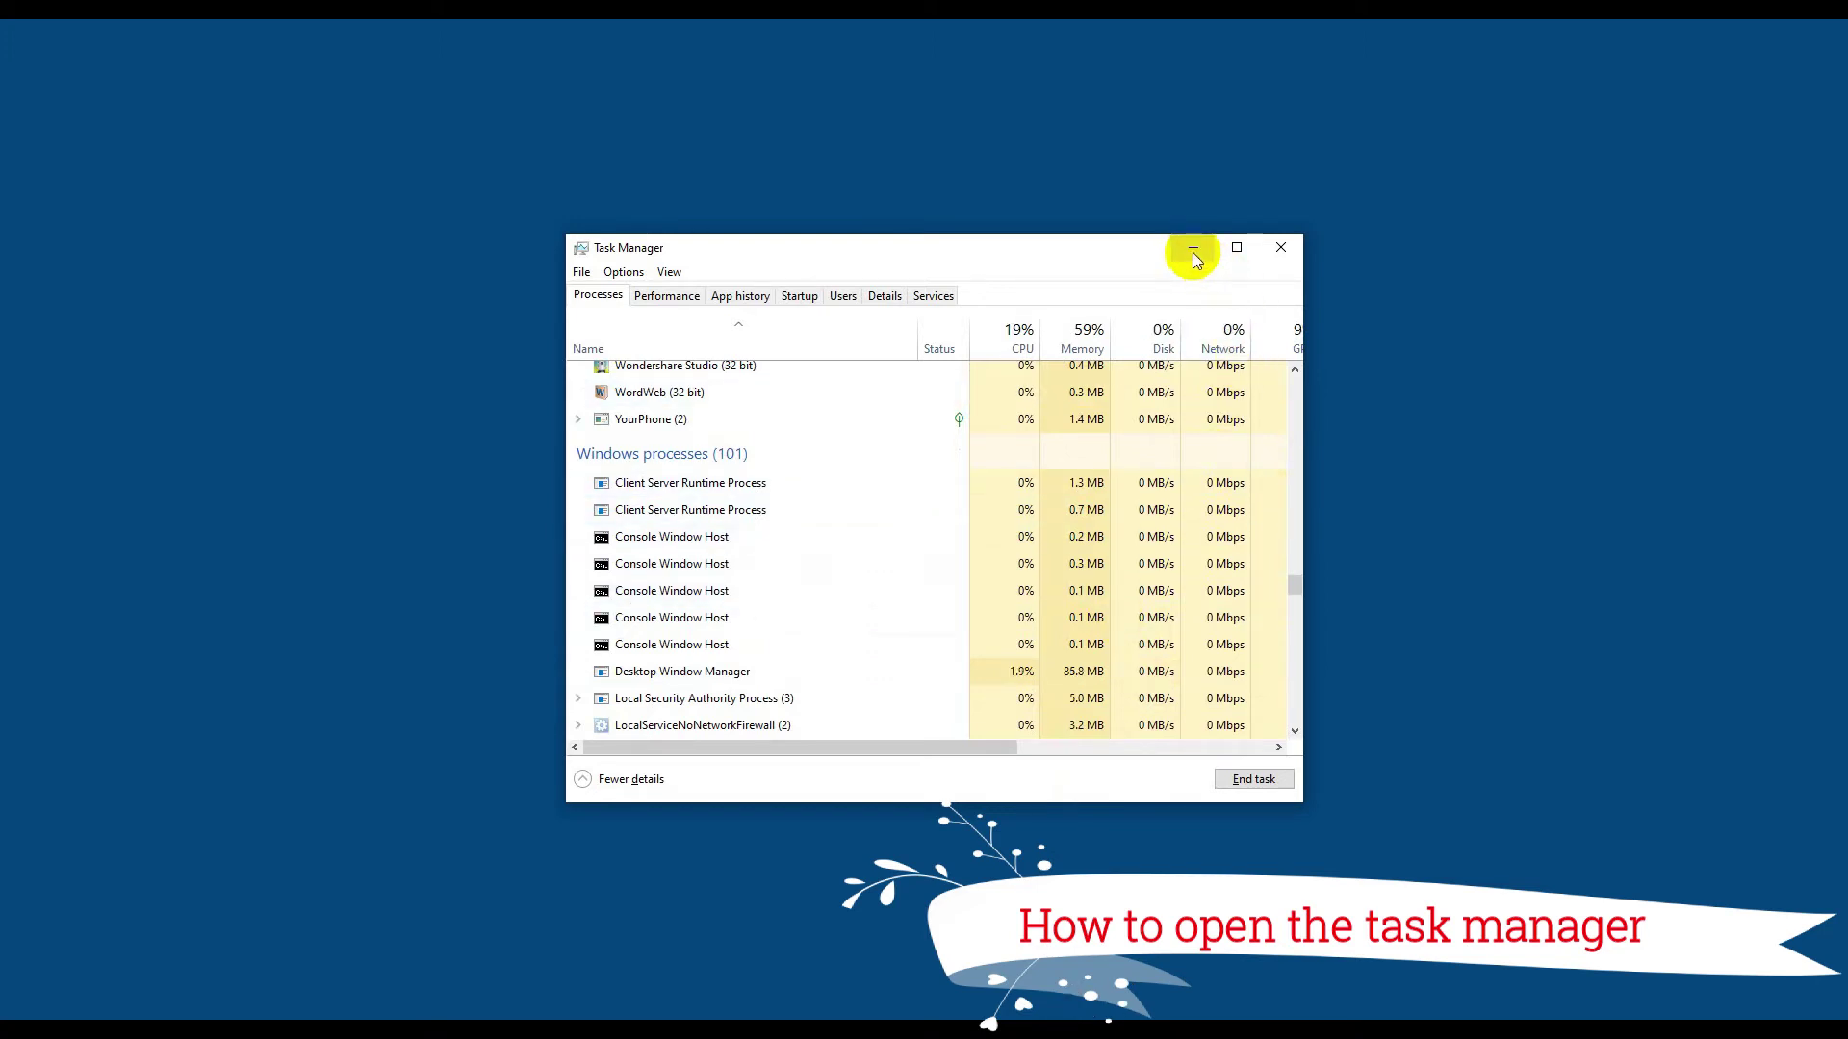
# Run explorer.exe as a new task from Task Manager to bring the desktop back.
pyautogui.click(661, 279)
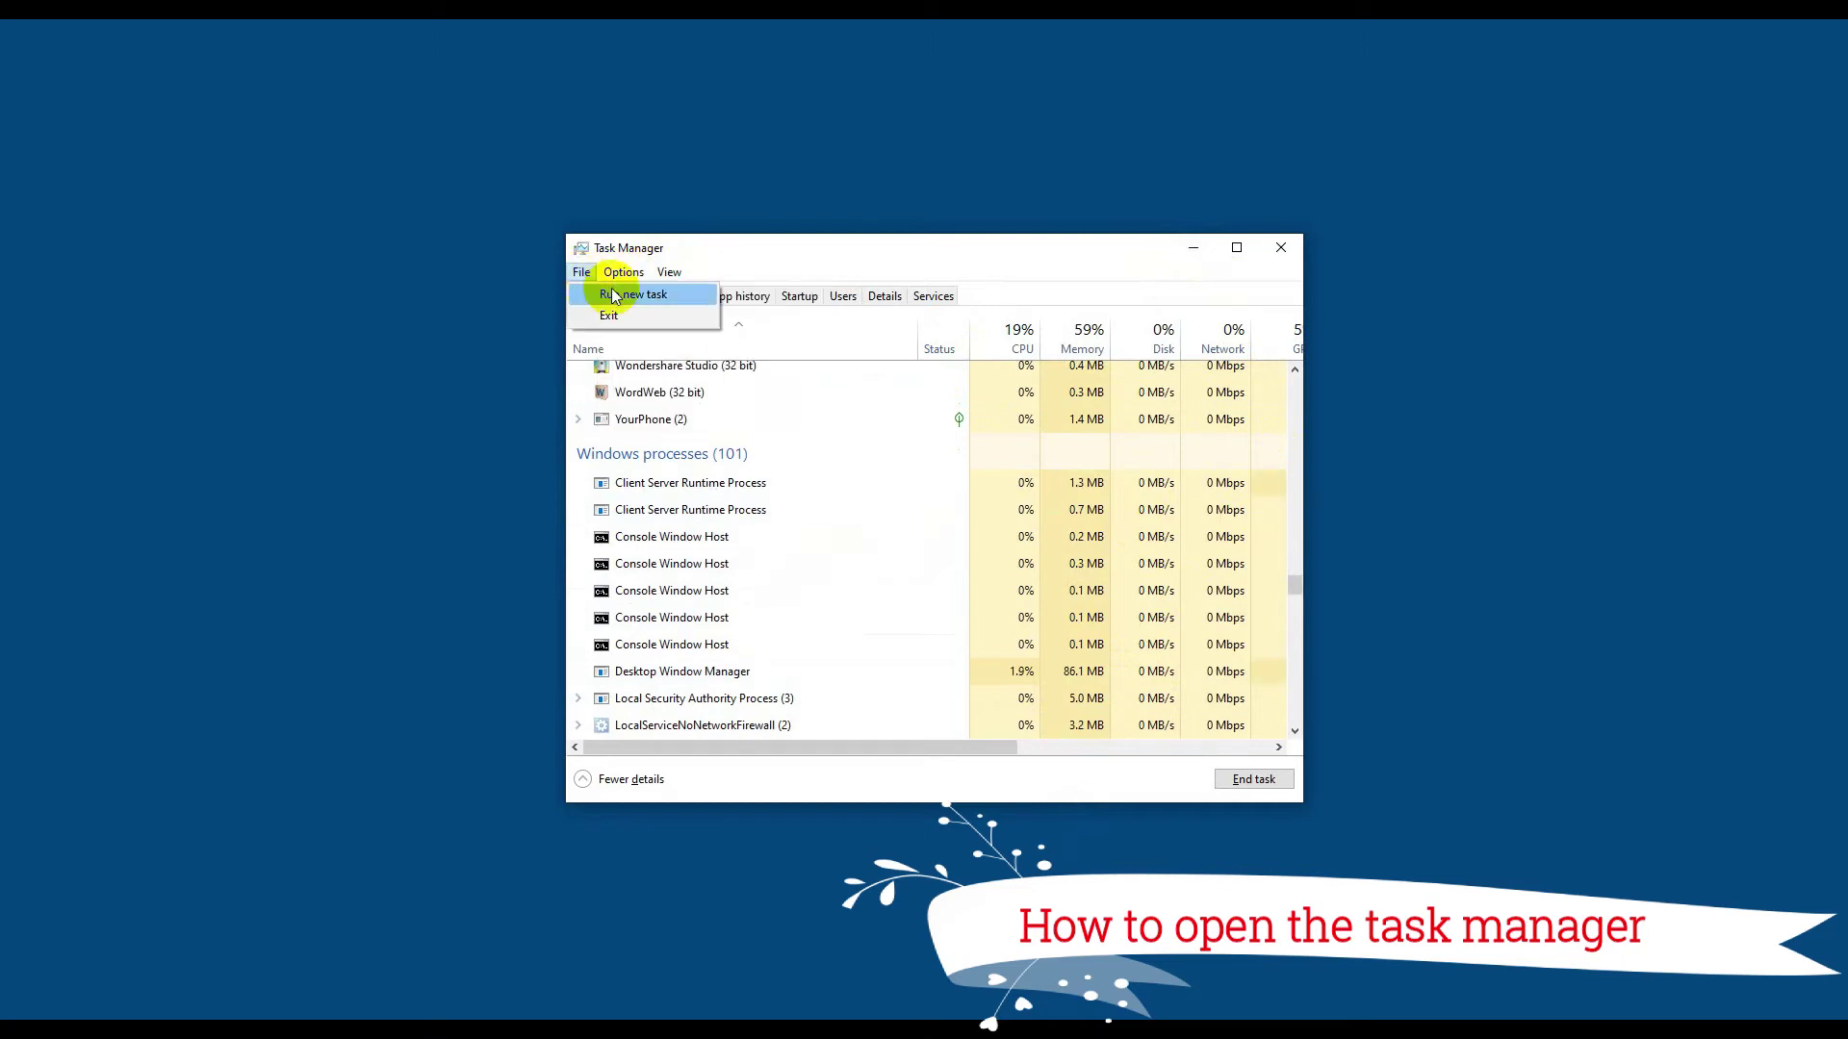
pyautogui.click(621, 295)
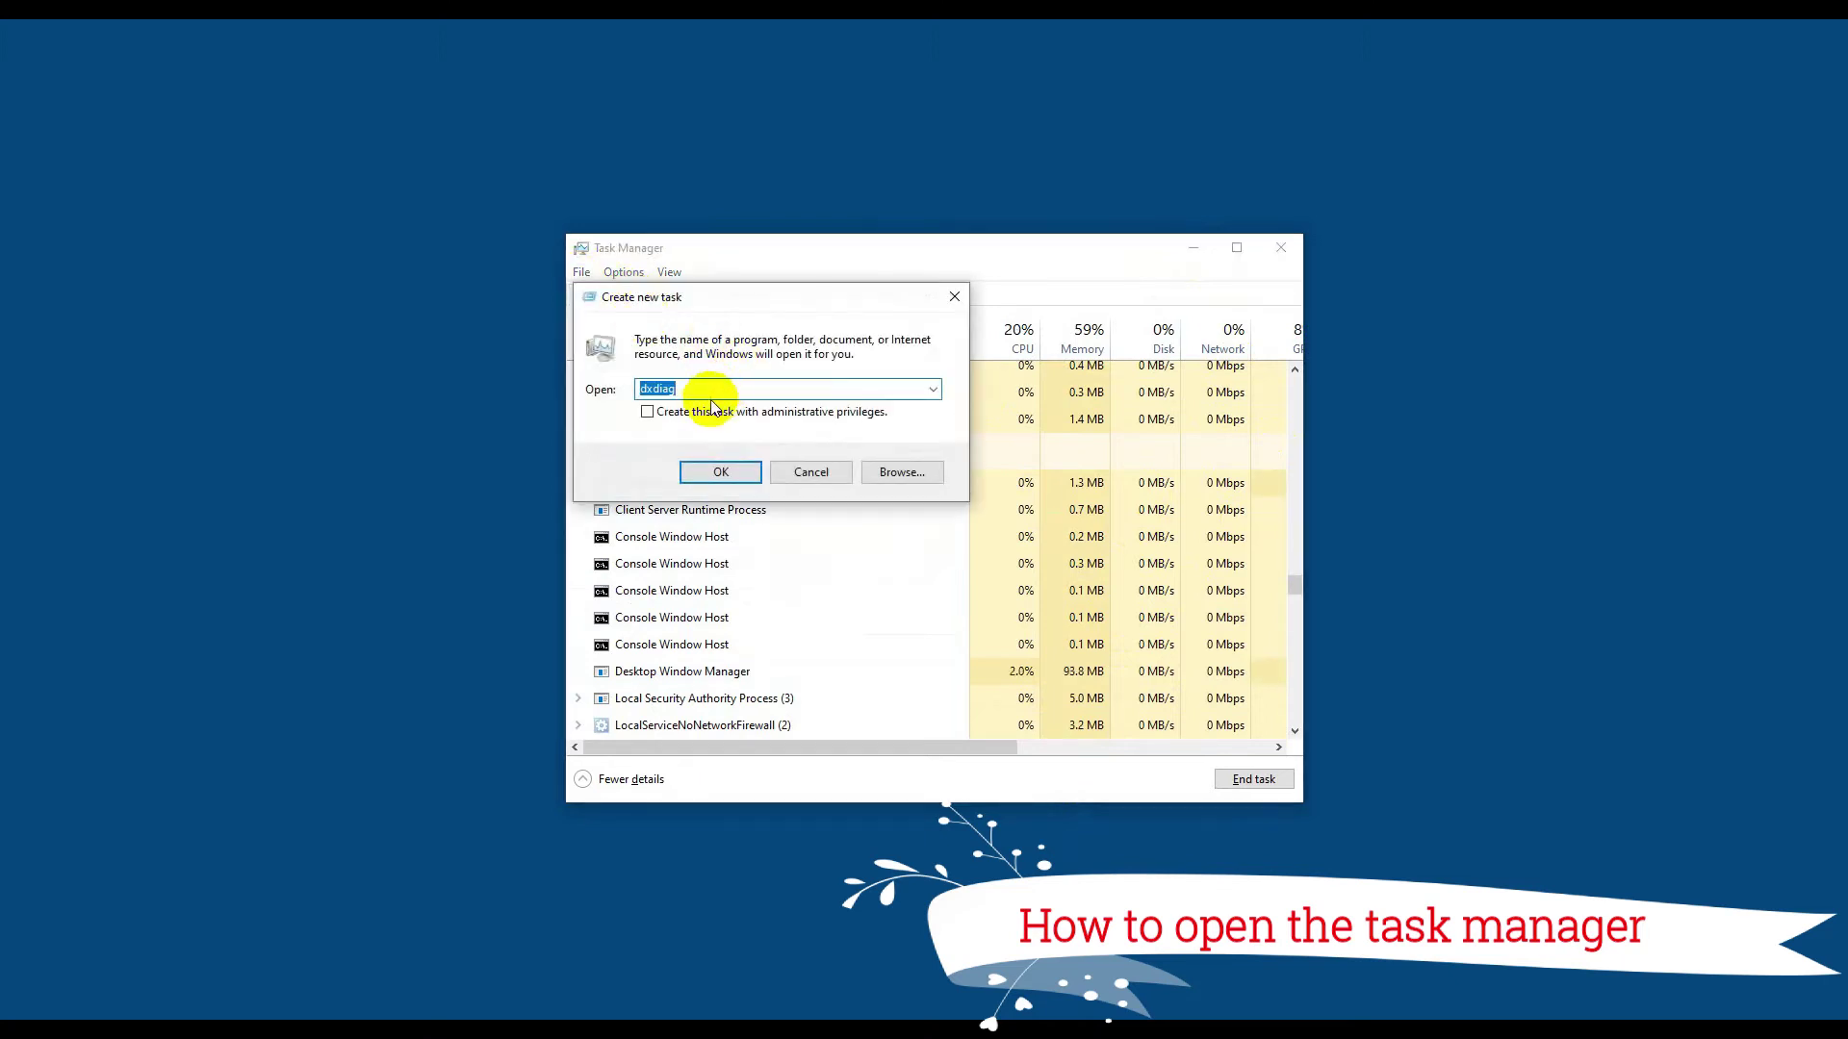
pyautogui.write('explo')
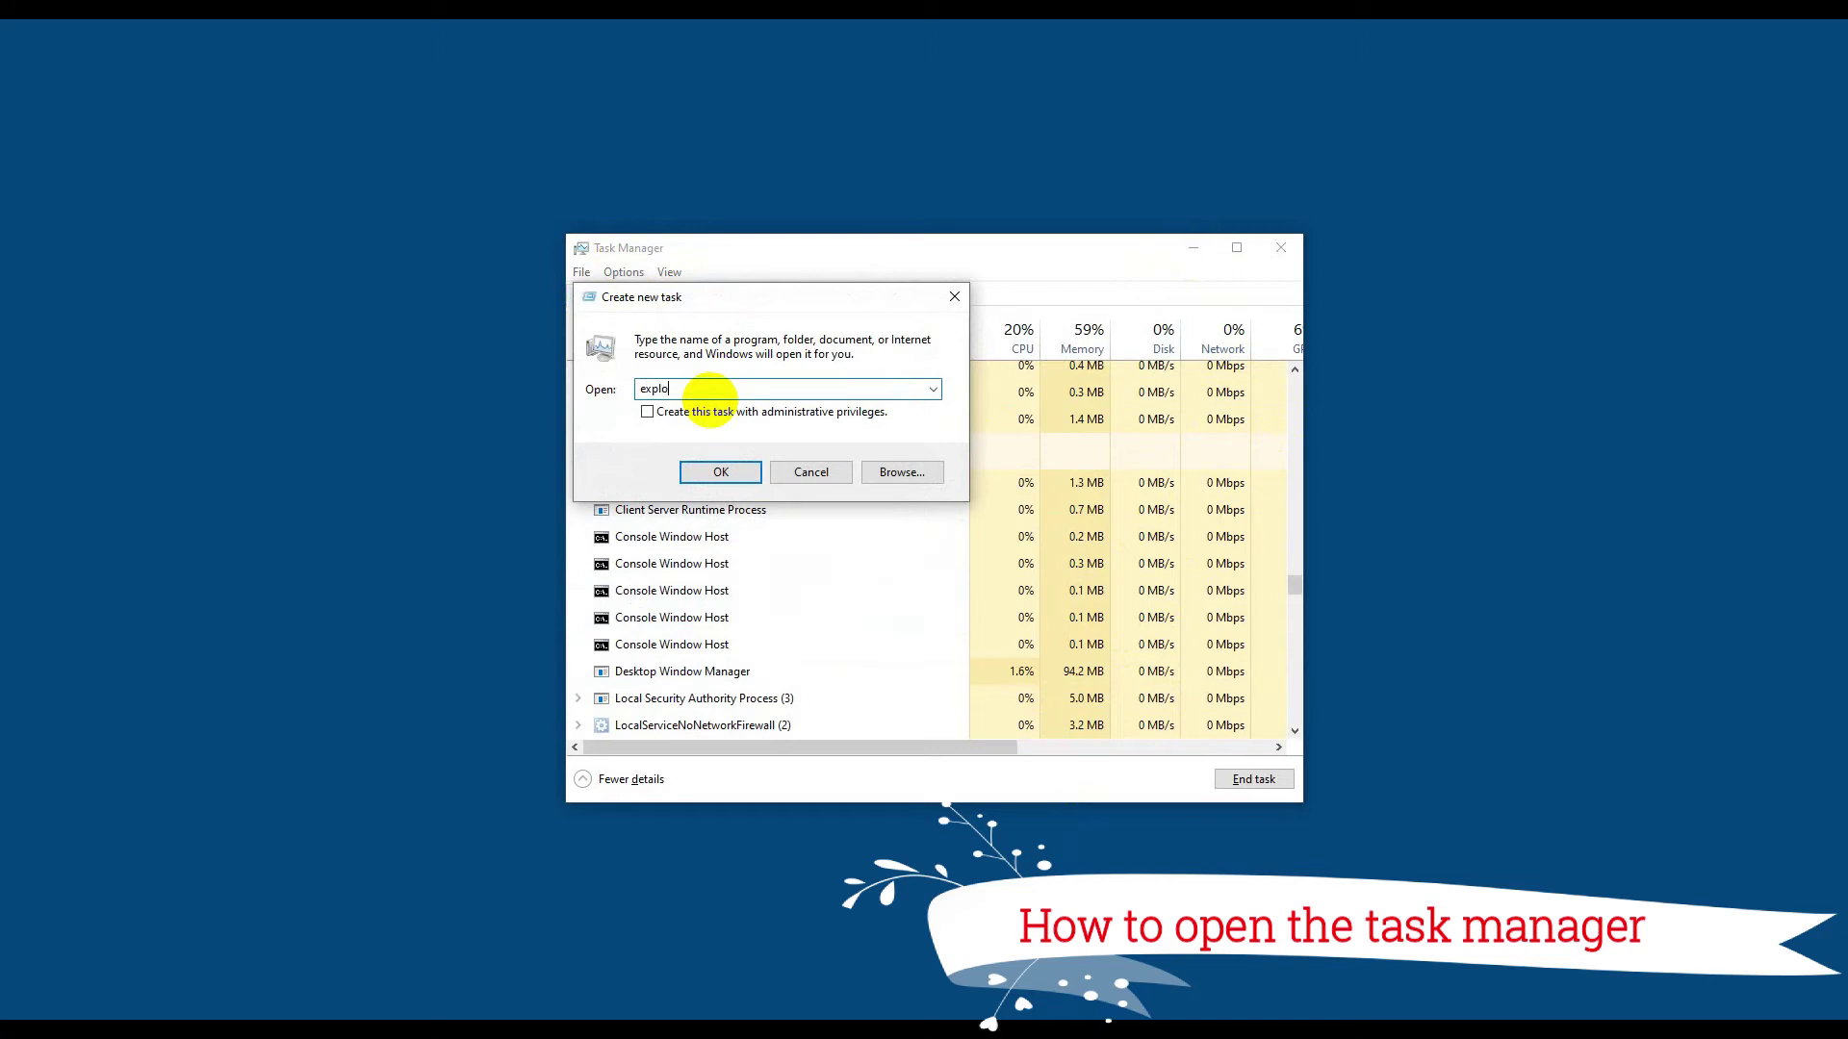
pyautogui.write('rer.exe')
pyautogui.click(718, 473)
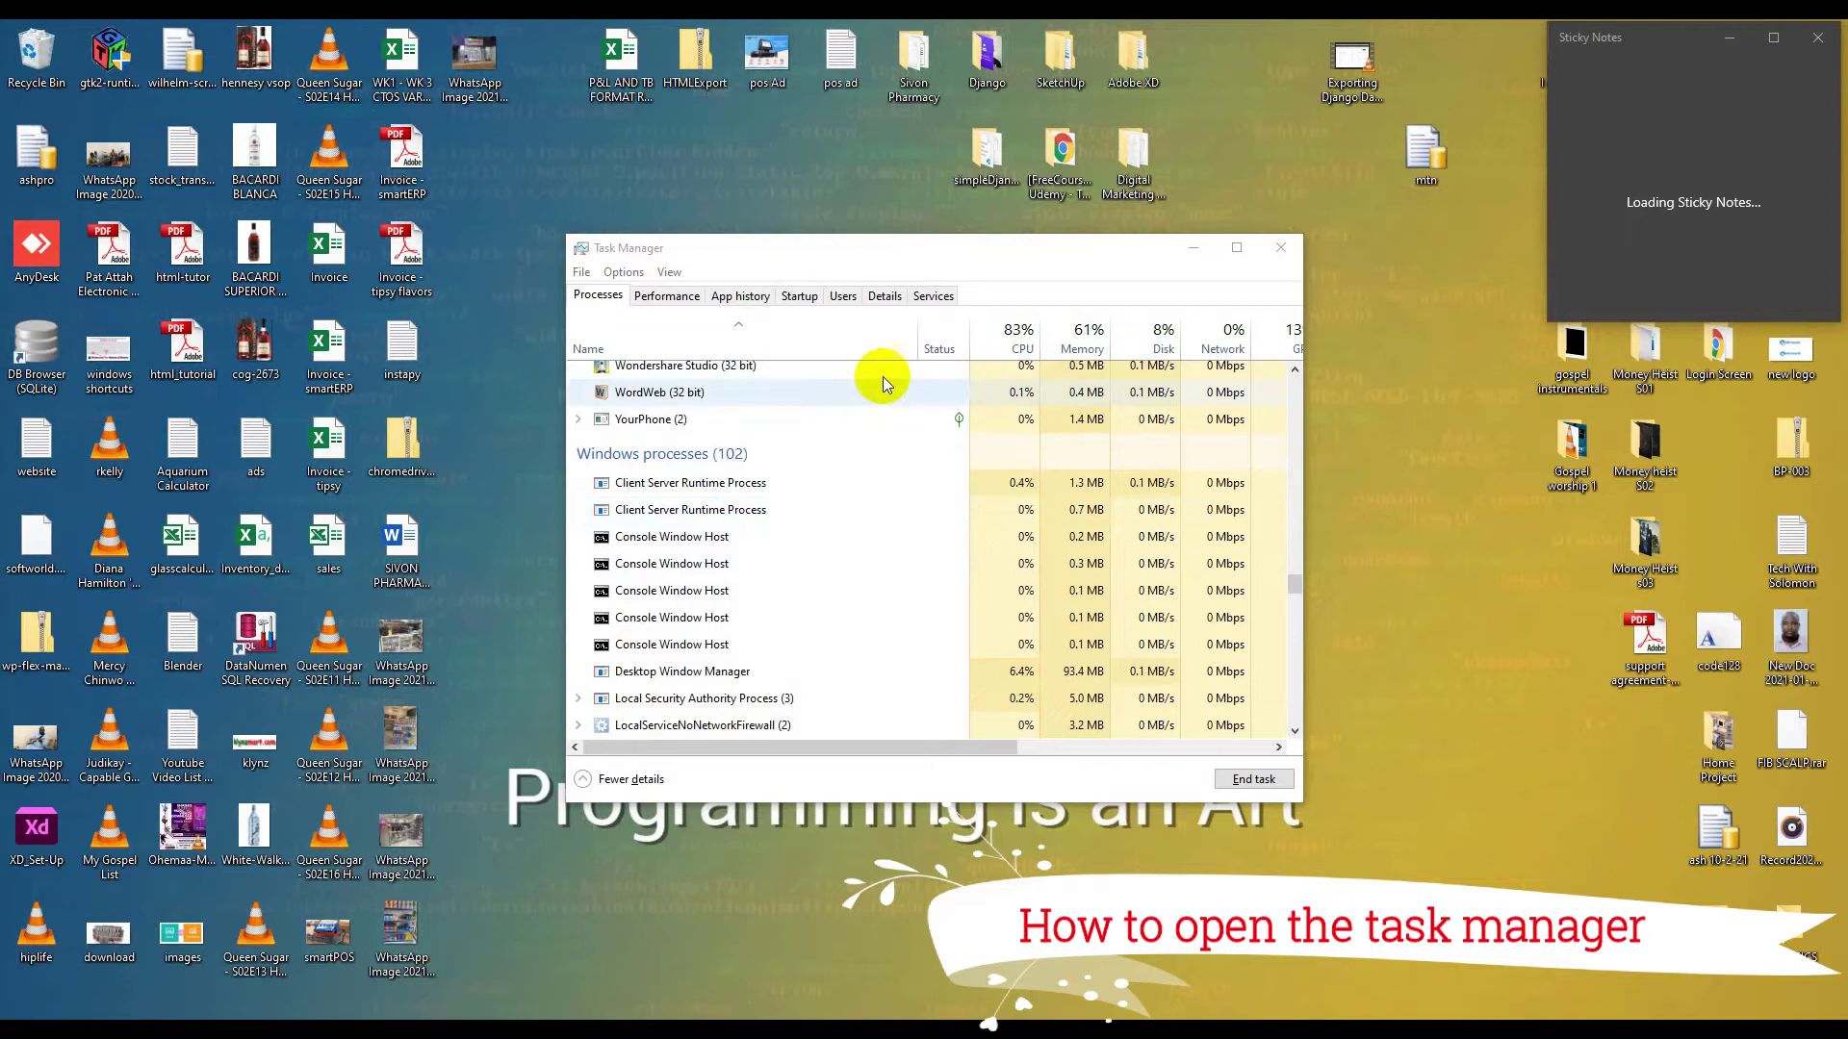
# Close Task Manager and minimize the Sticky Notes window.
pyautogui.scroll(2, 693, 502)
pyautogui.scroll(2, 781, 551)
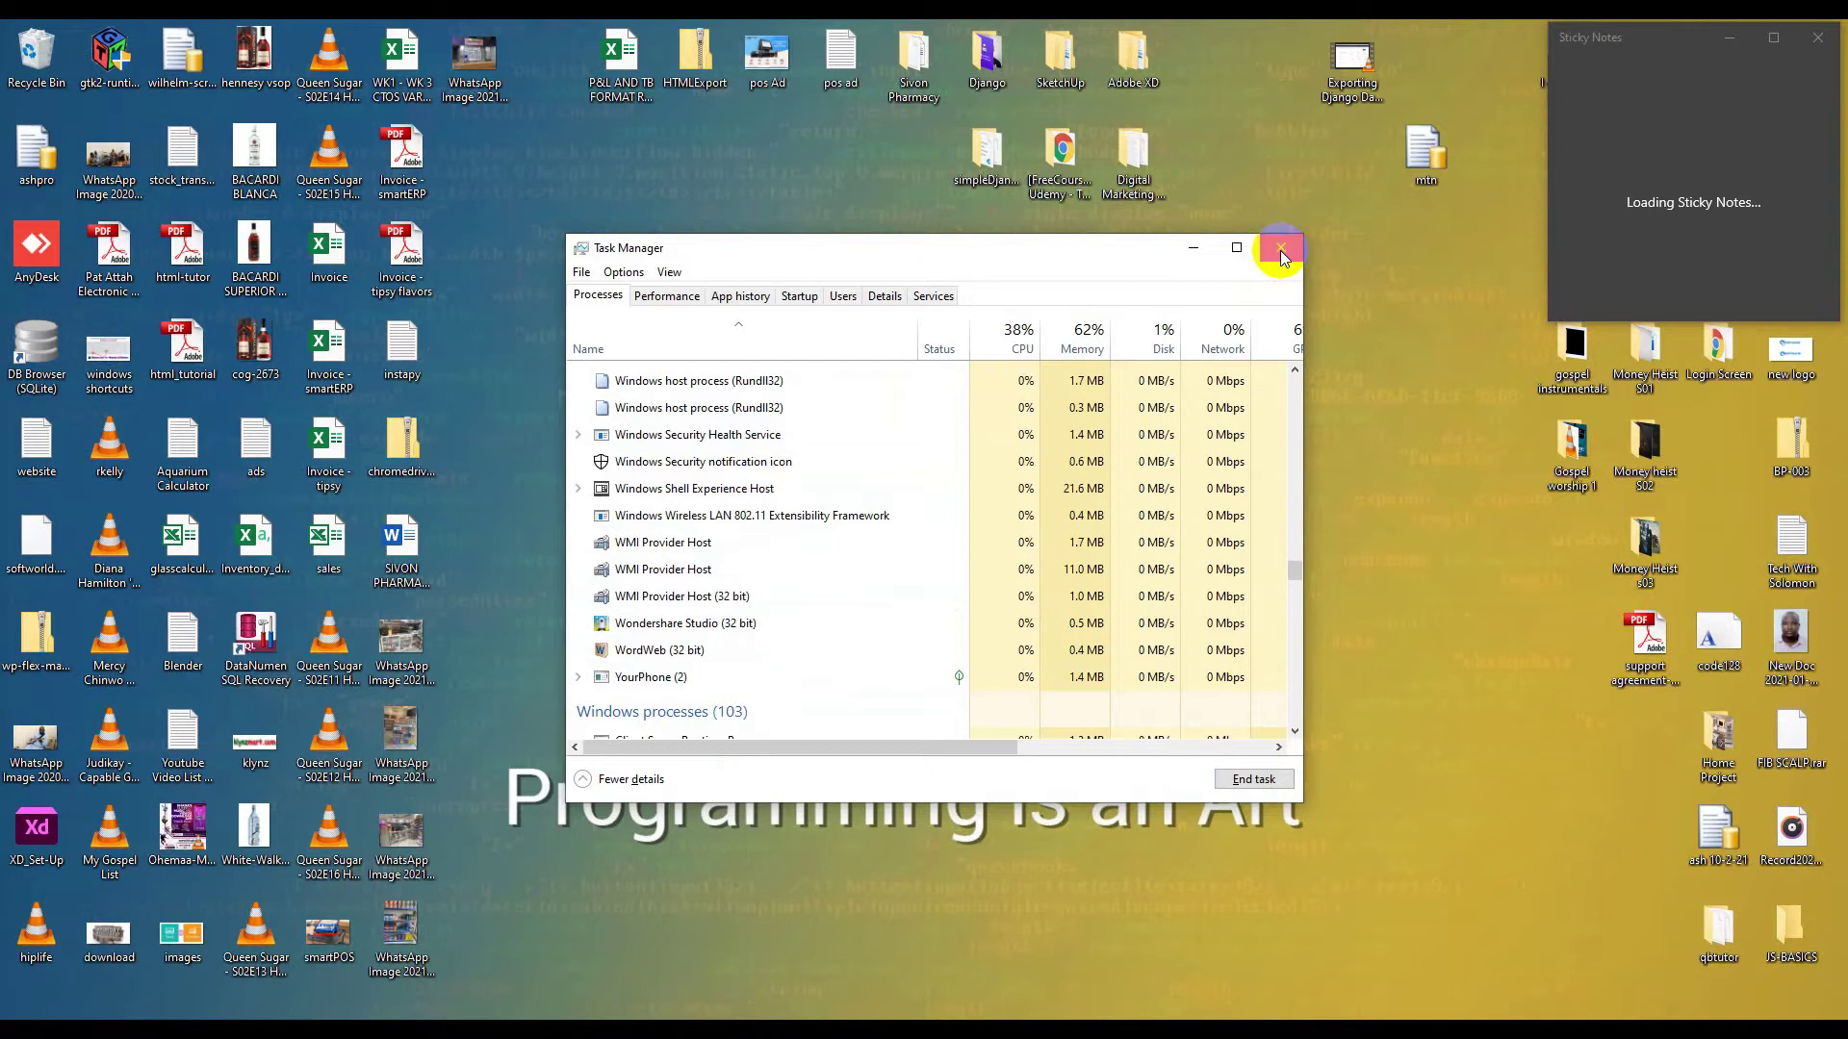
pyautogui.click(1281, 250)
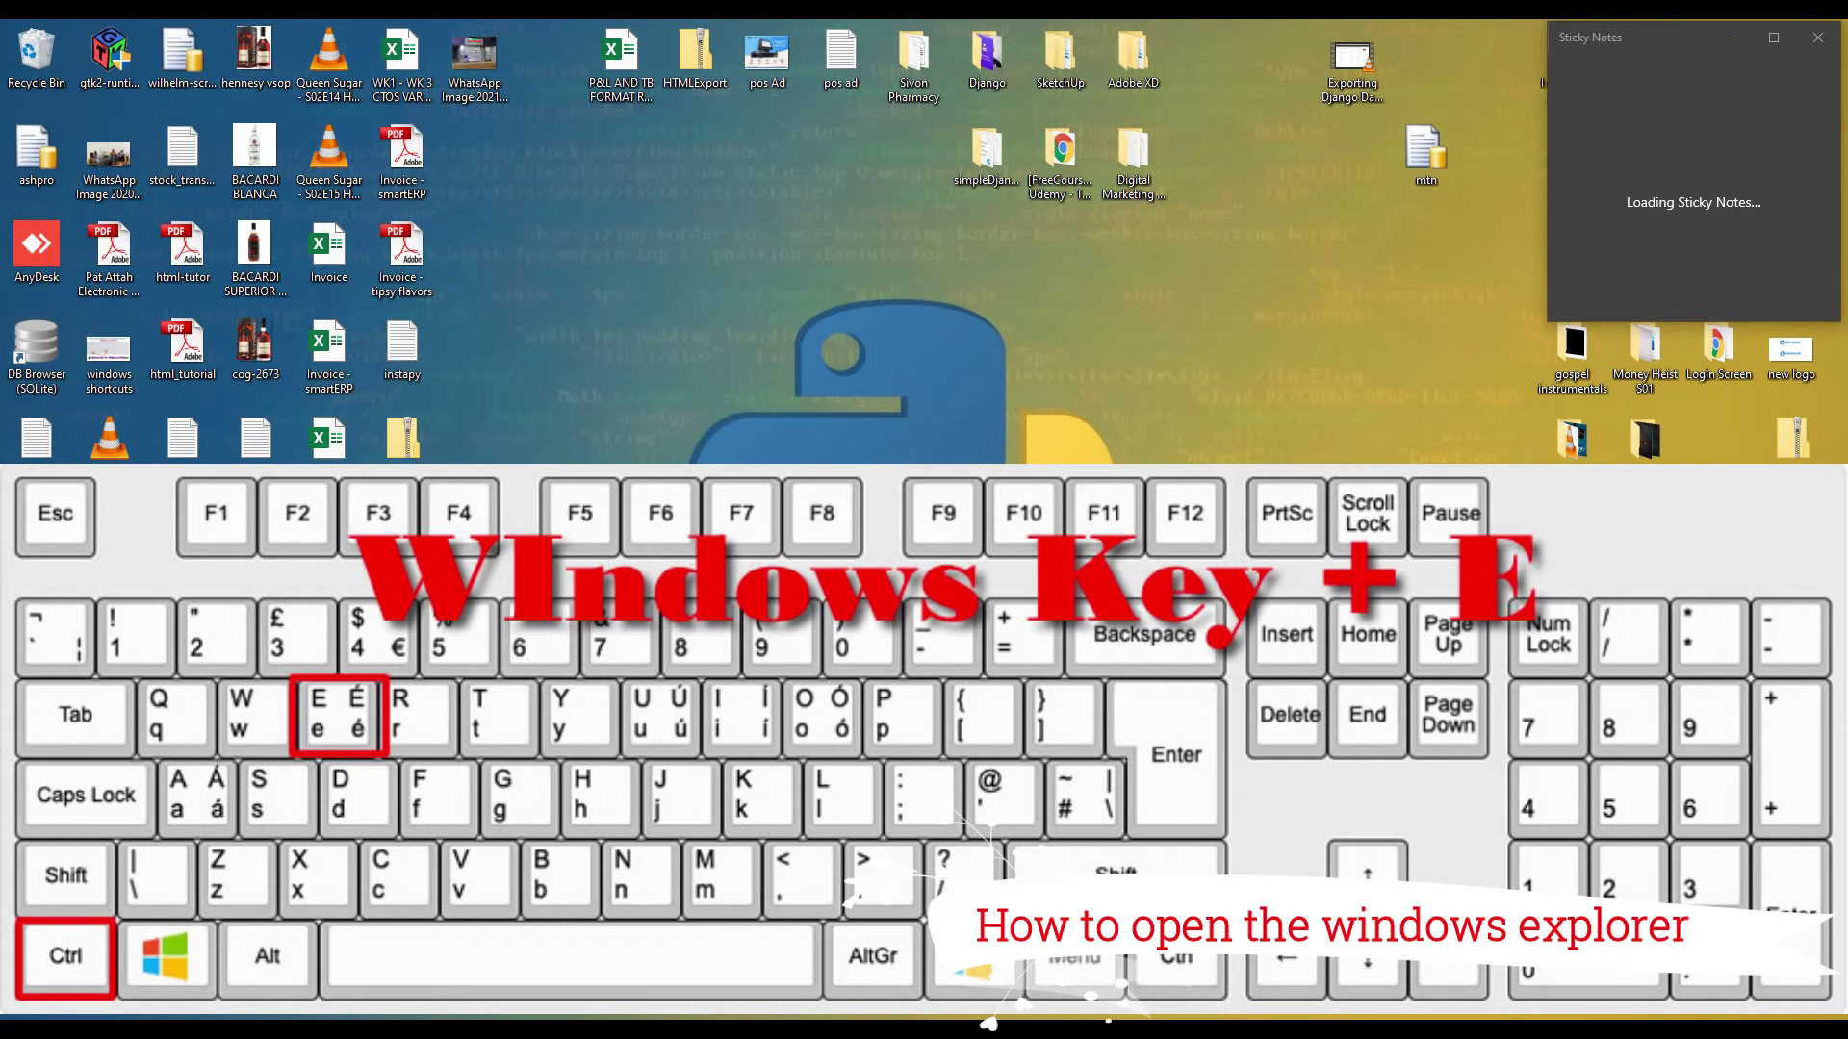
pyautogui.click(1729, 41)
# Open File Explorer and browse the SOFTworld (C:) and Local Disk (E:) drives.
pyautogui.press('super+e')
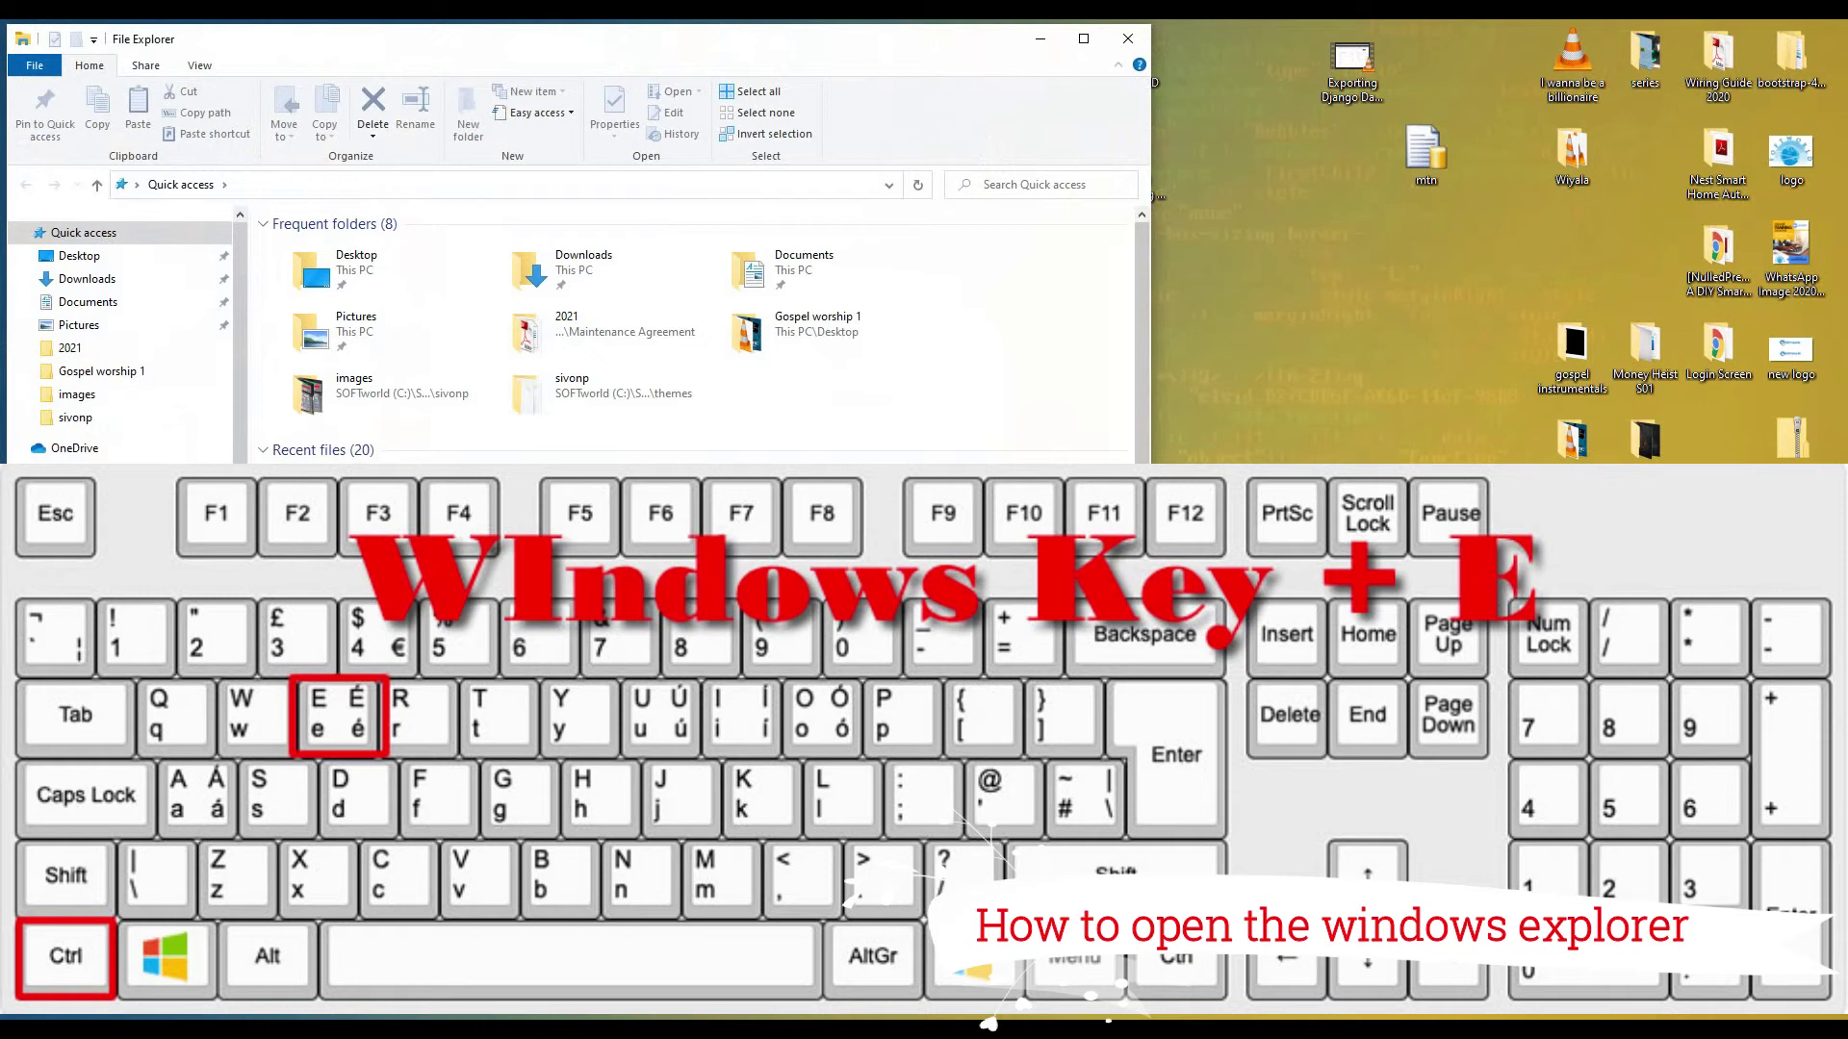
pyautogui.scroll(-3, 693, 337)
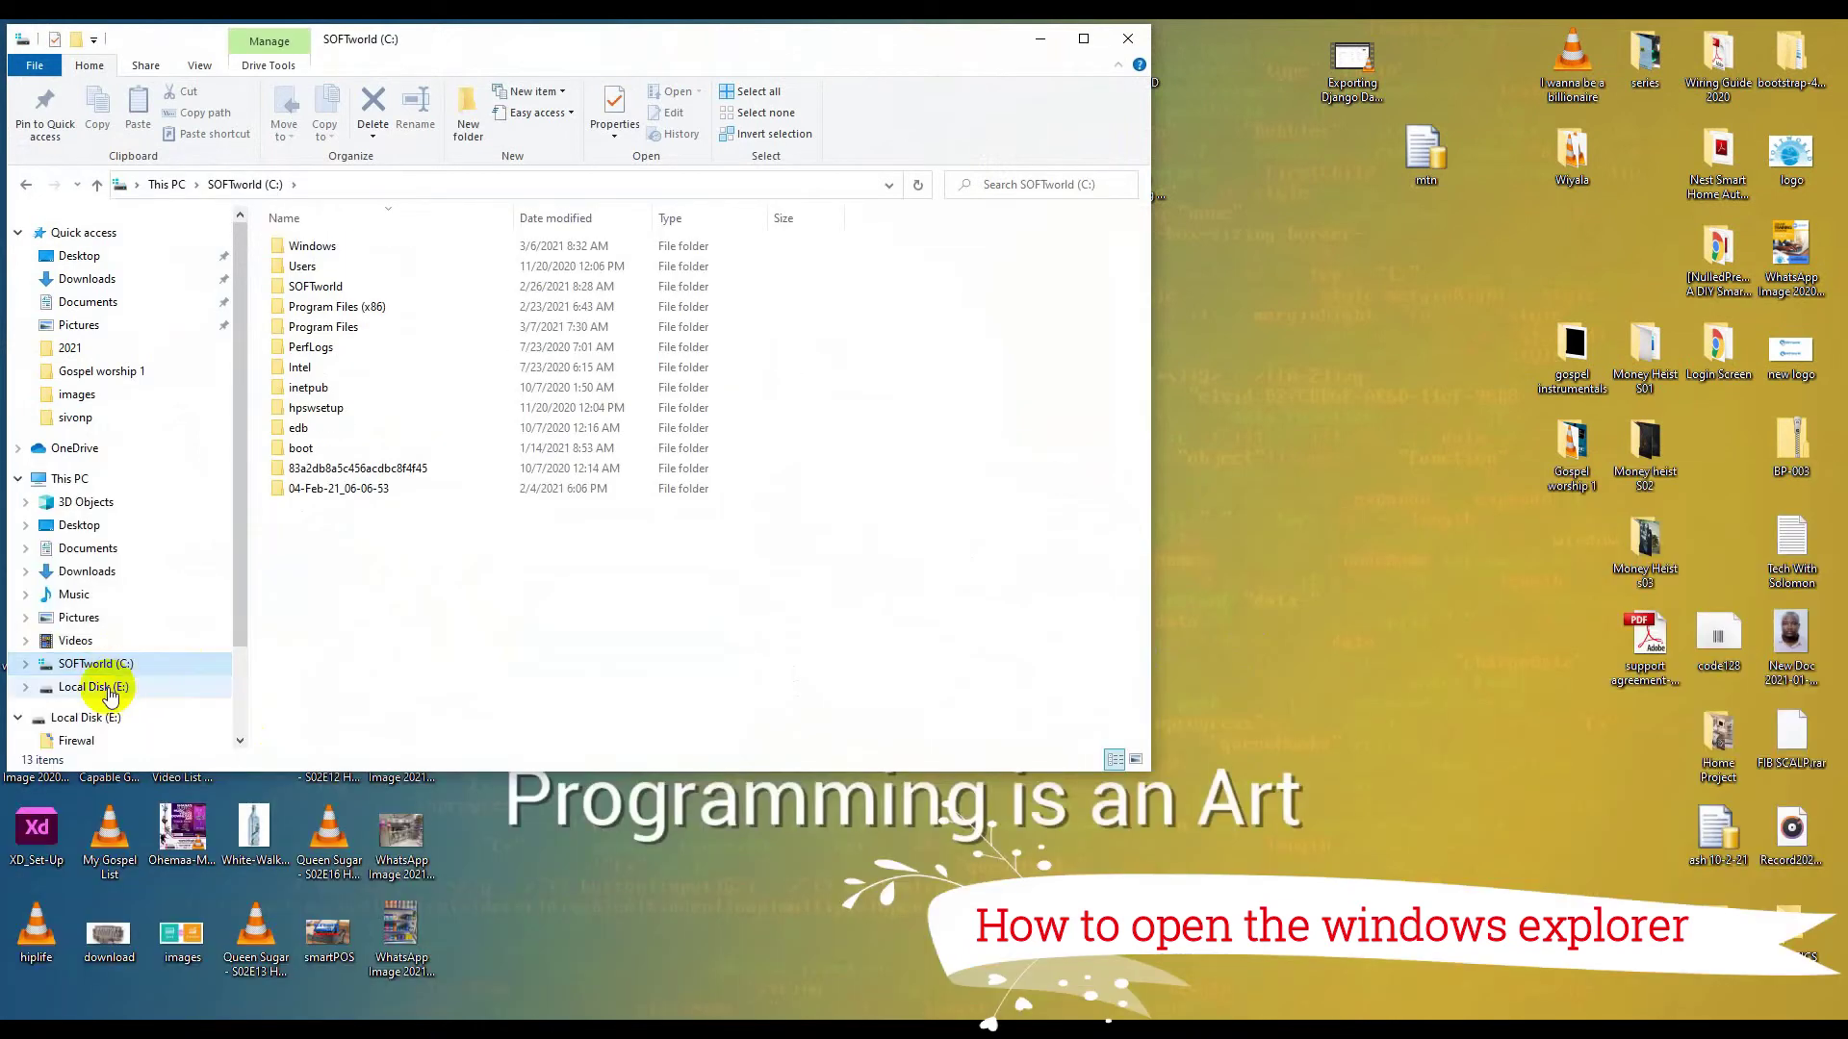
pyautogui.click(94, 687)
pyautogui.scroll(-10, 443, 664)
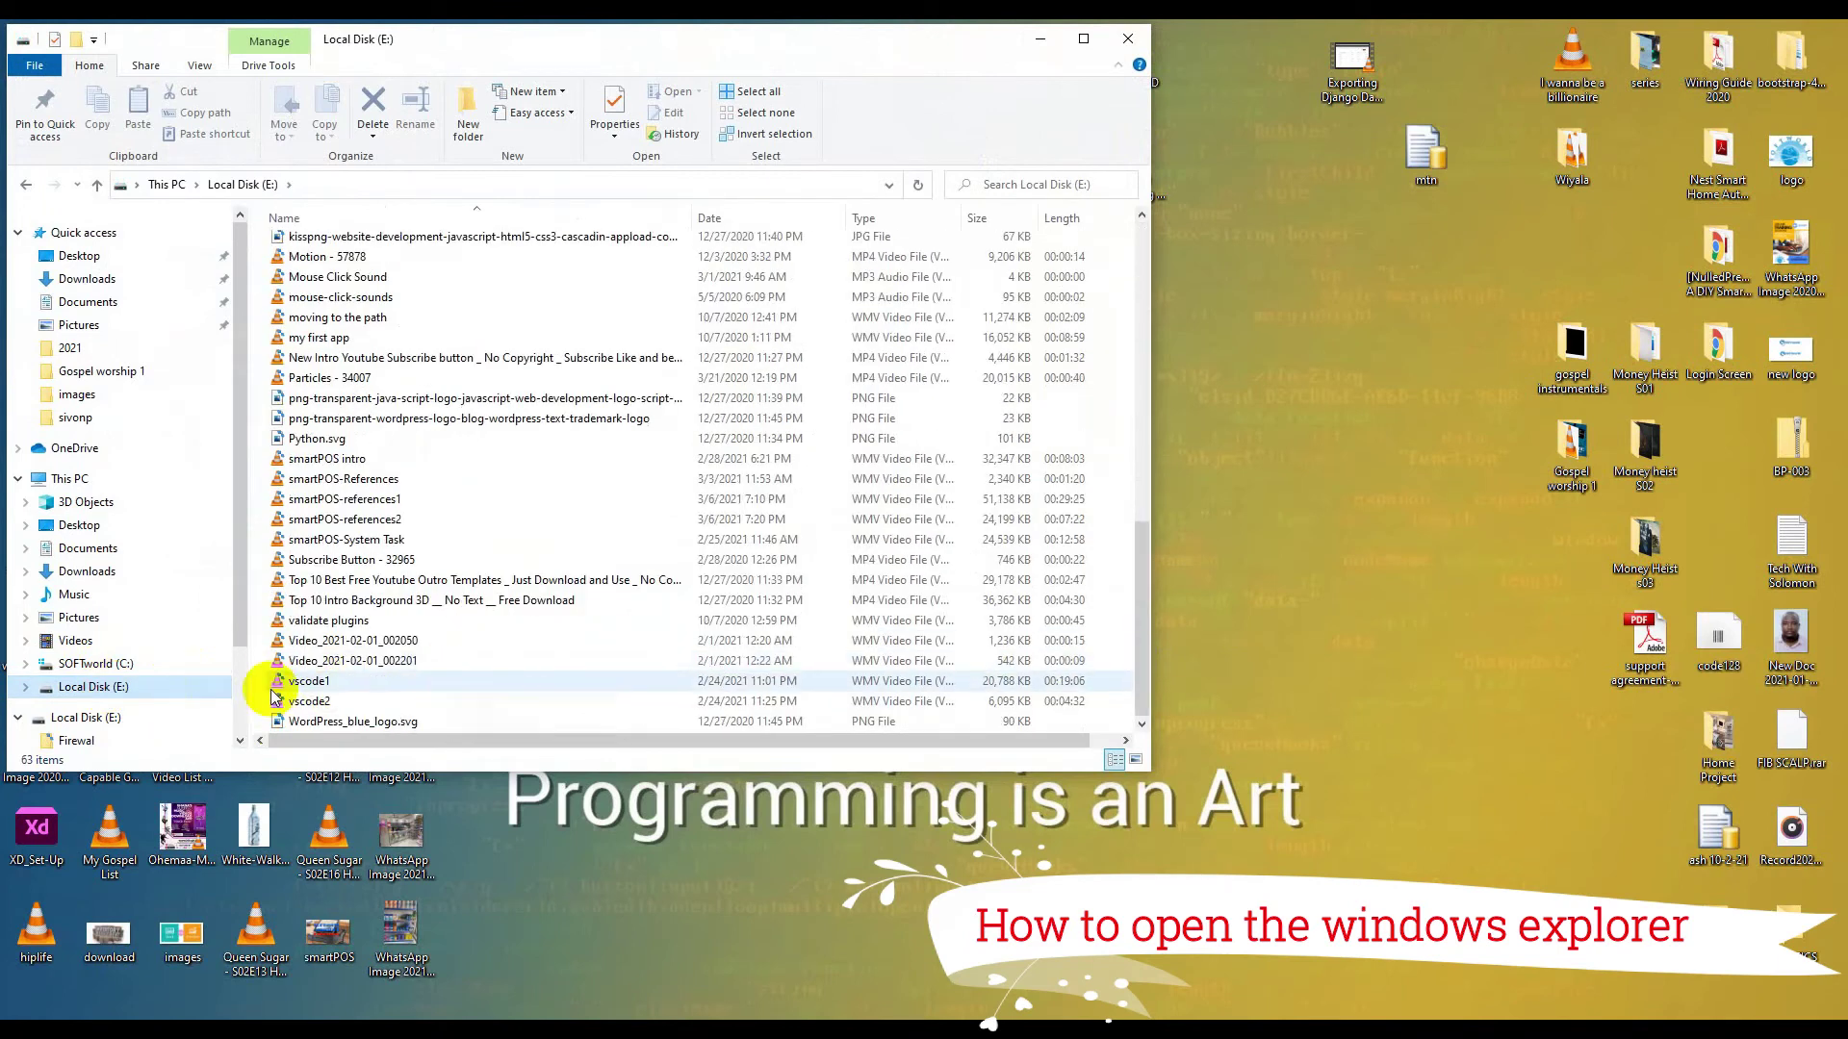
pyautogui.click(91, 718)
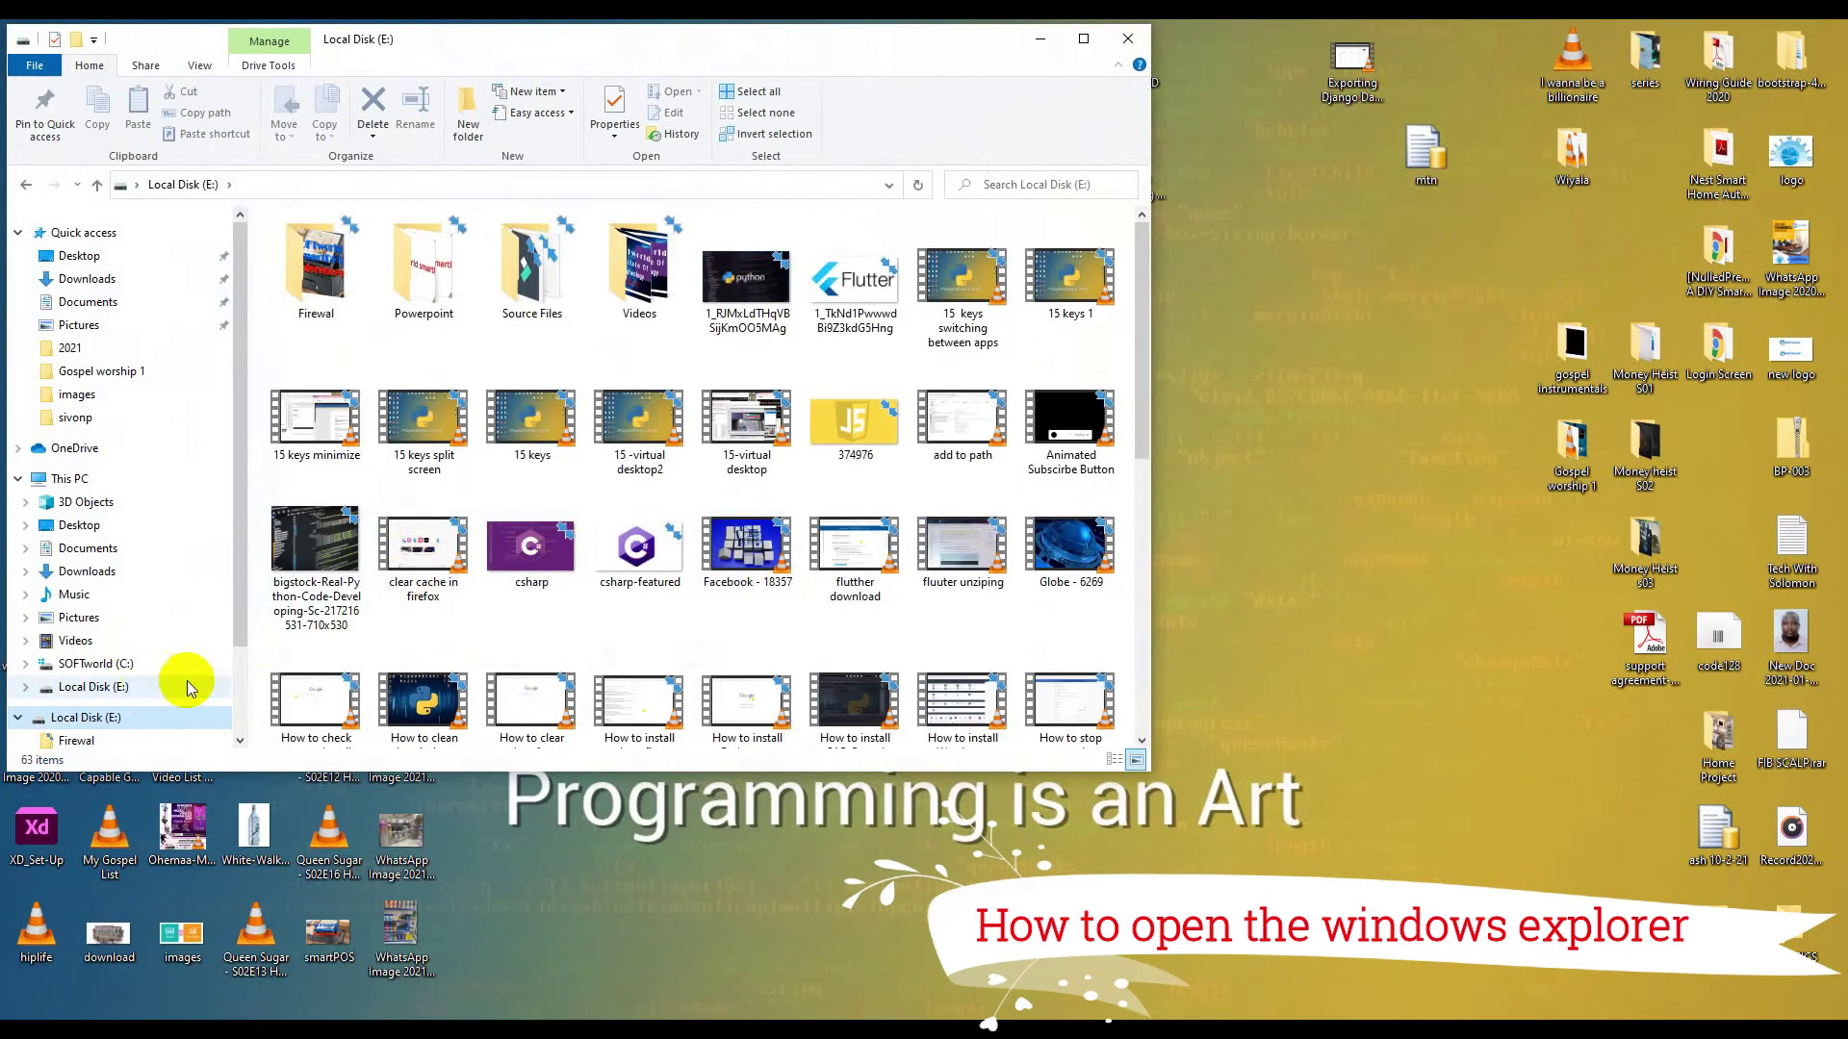
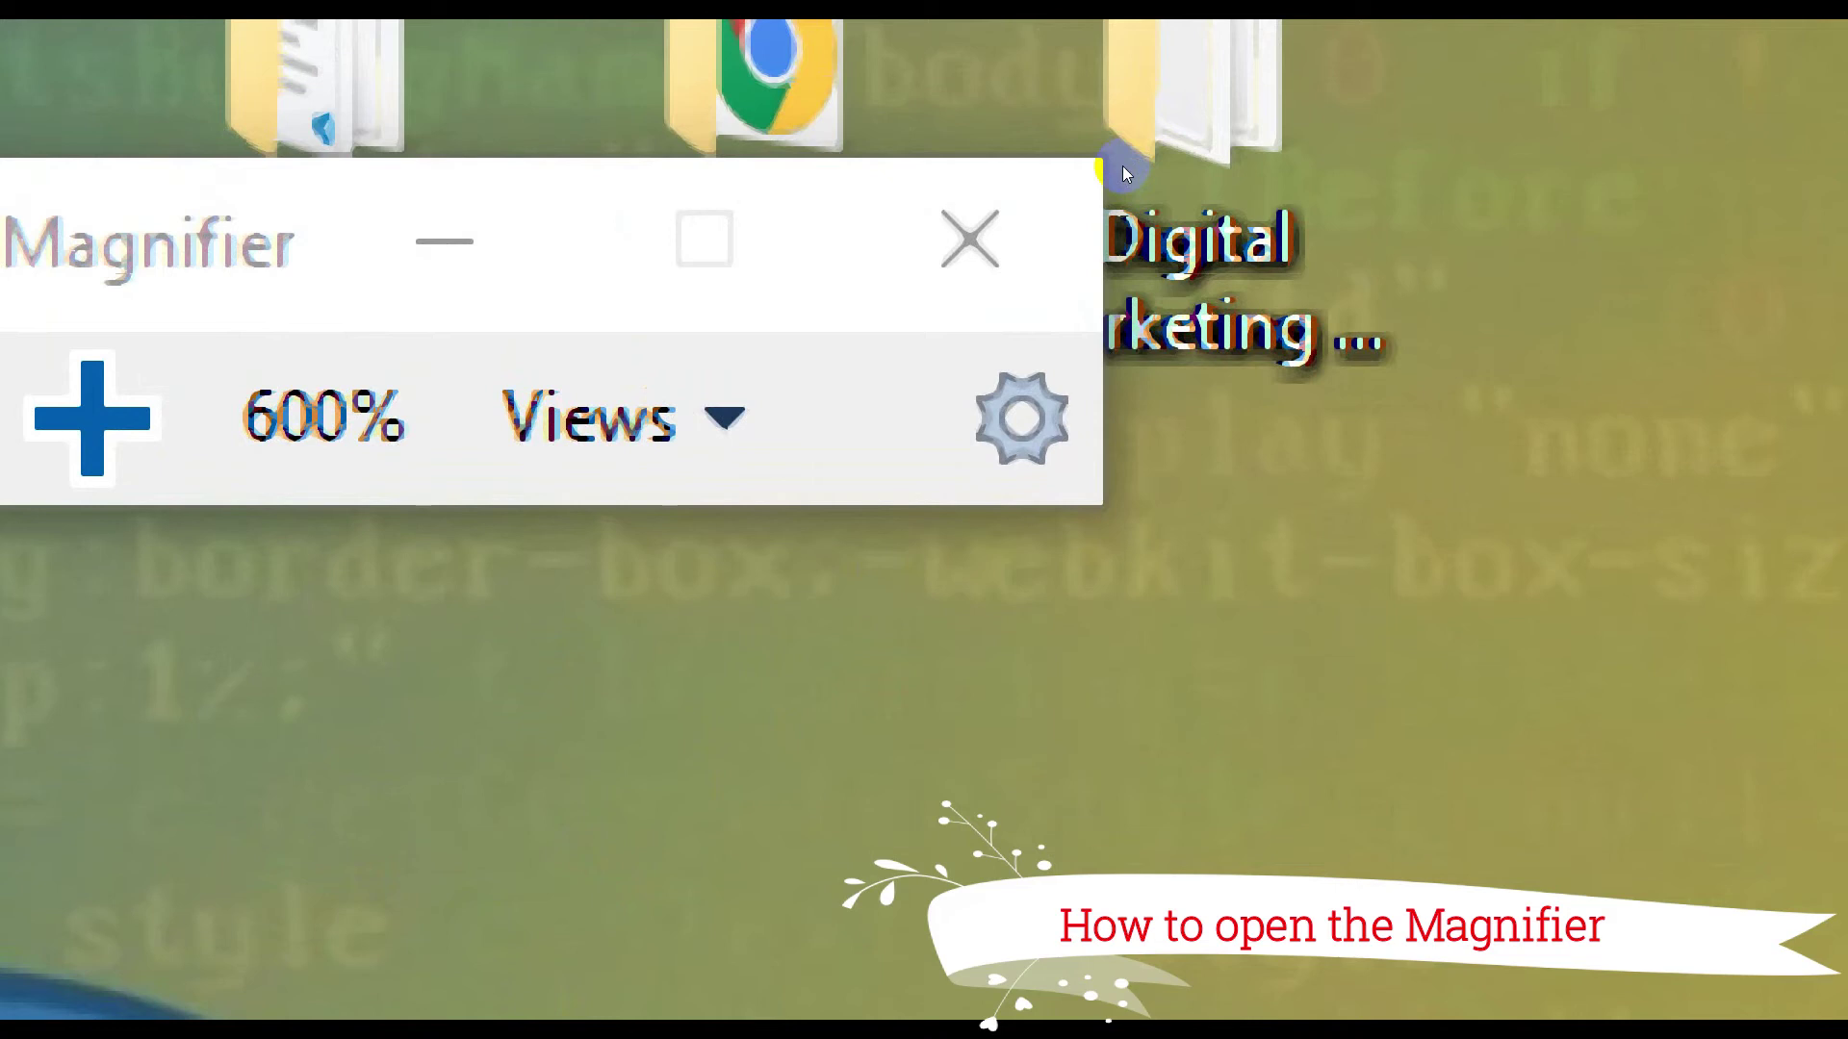
# Zoom the screen in beyond 600% with the Magnifier.
pyautogui.press('super+plus')
pyautogui.press('super+plus')
pyautogui.press('super+plus')
pyautogui.press('super+plus')
pyautogui.press('super+plus')
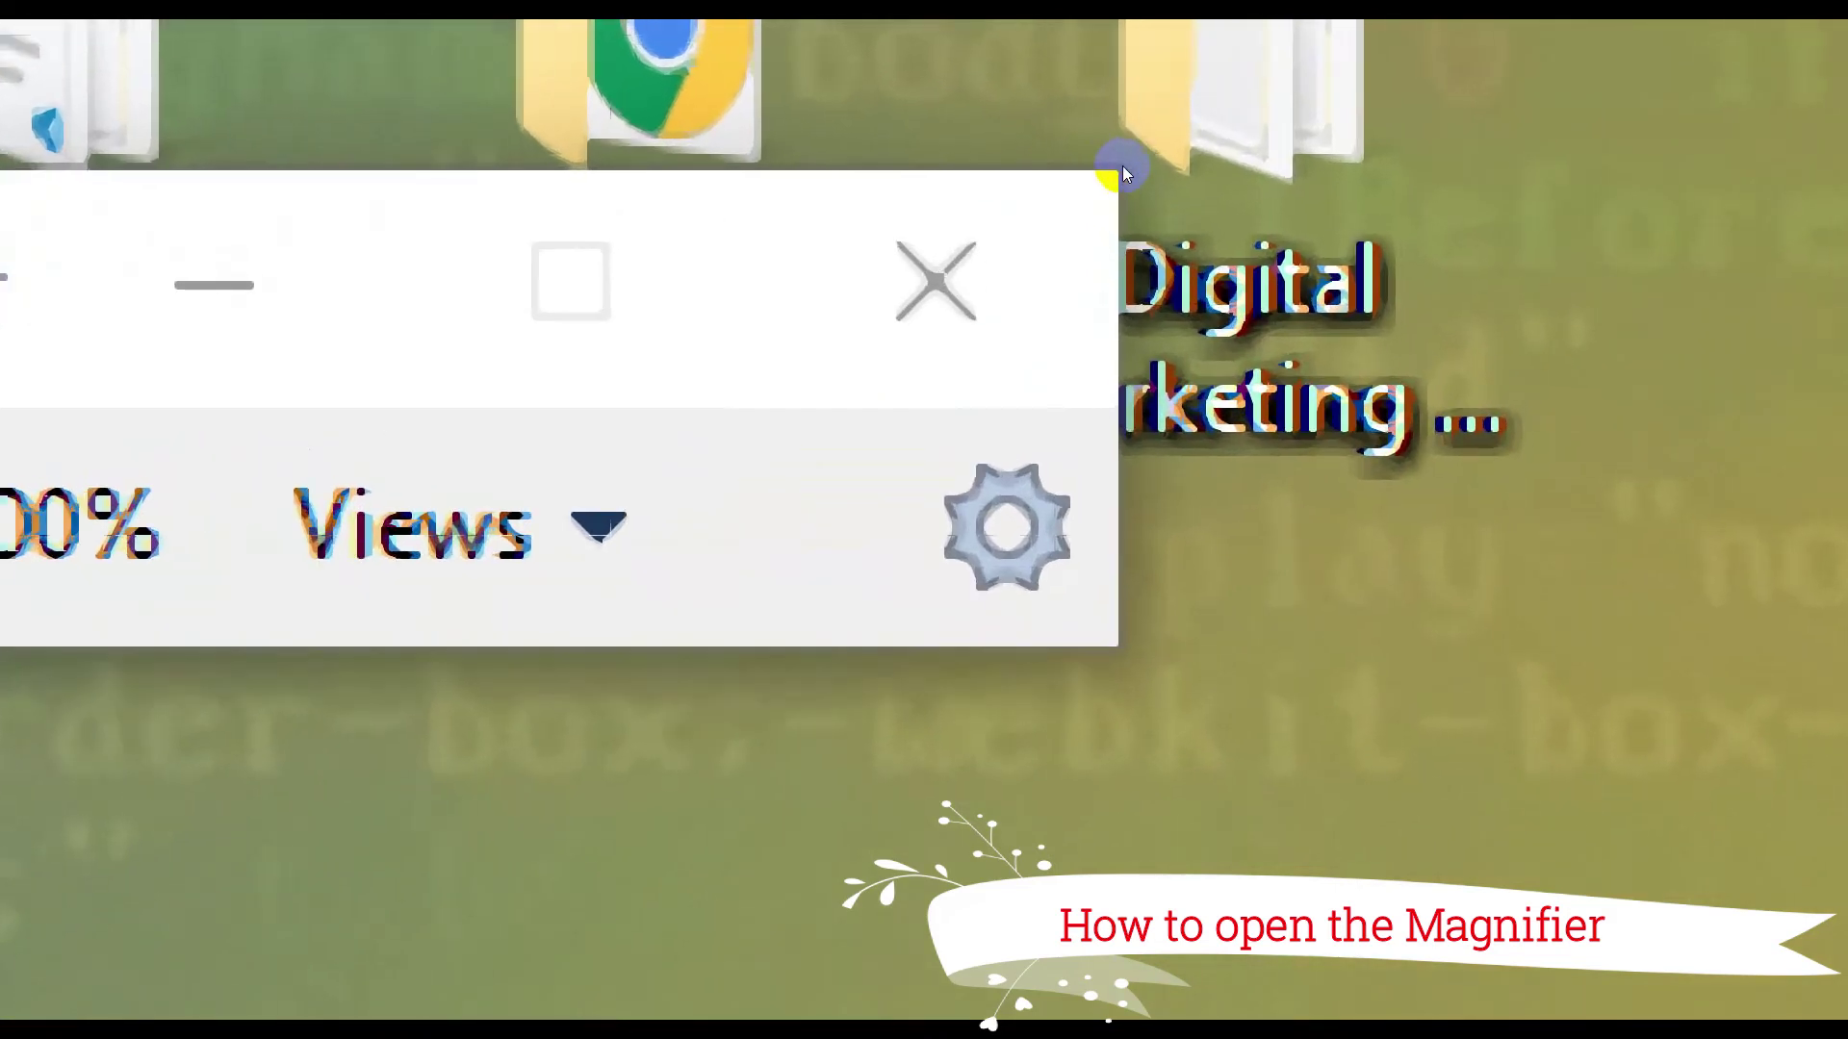
pyautogui.press('super+plus')
pyautogui.press('super+plus')
pyautogui.press('super+plus')
pyautogui.press('super+plus')
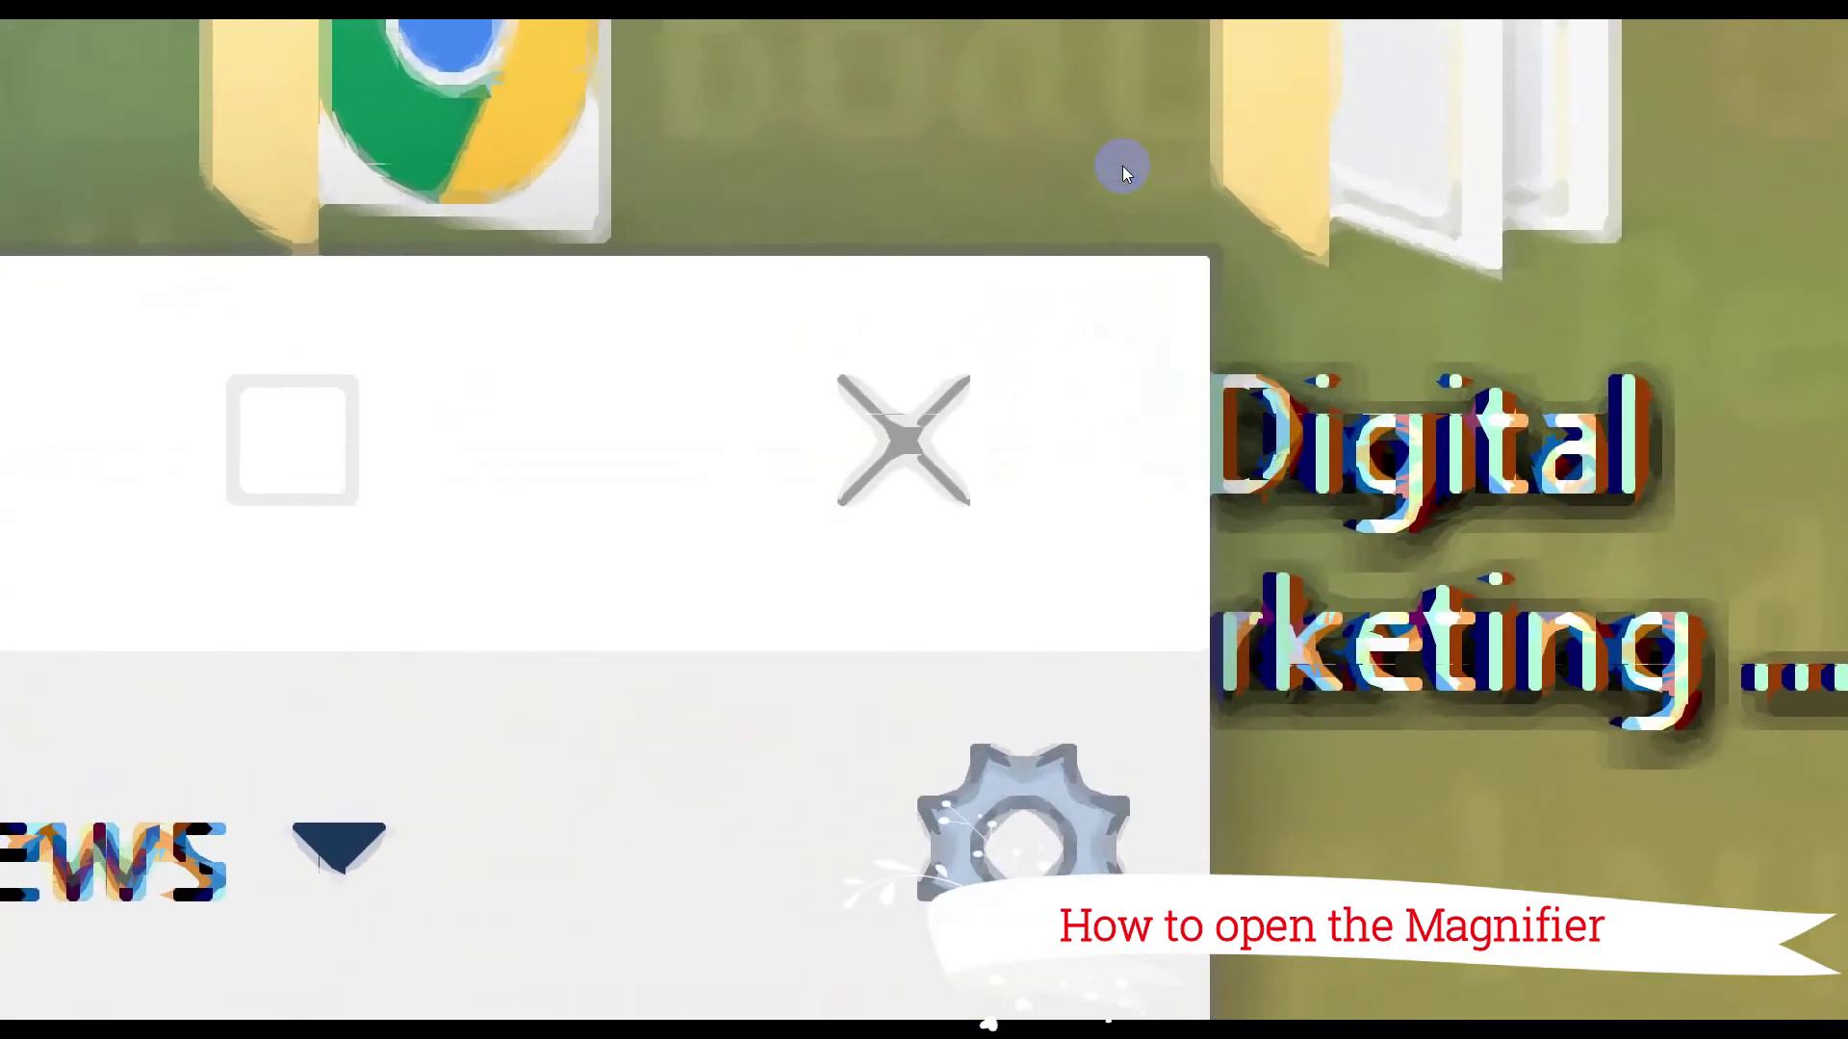
# Zoom the Magnifier back out to 100% and move its window toward the centre of the desktop.
pyautogui.press('super+minus')
pyautogui.press('super+minus')
pyautogui.press('super+minus')
pyautogui.press('super+minus')
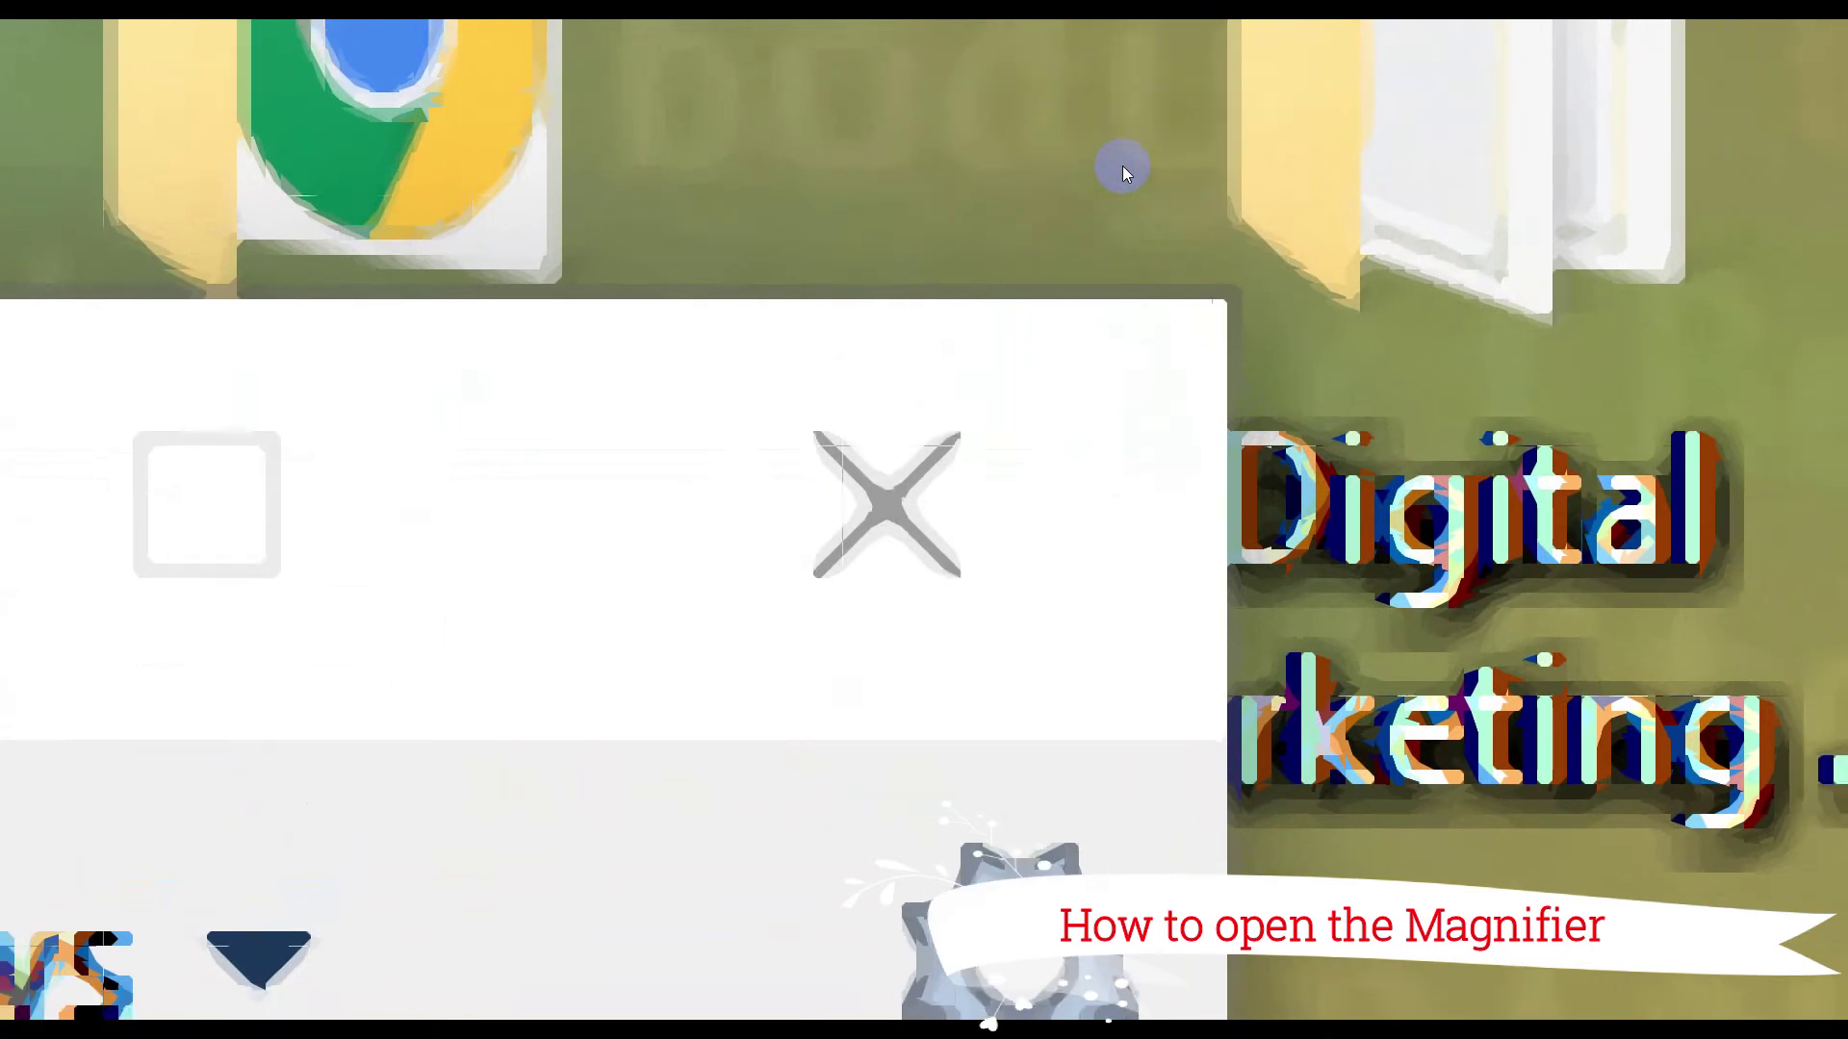
pyautogui.press('super+minus')
pyautogui.press('super+minus')
pyautogui.press('super+minus')
pyautogui.press('super+minus')
pyautogui.press('super+minus')
pyautogui.press('super+minus')
pyautogui.press('super+minus')
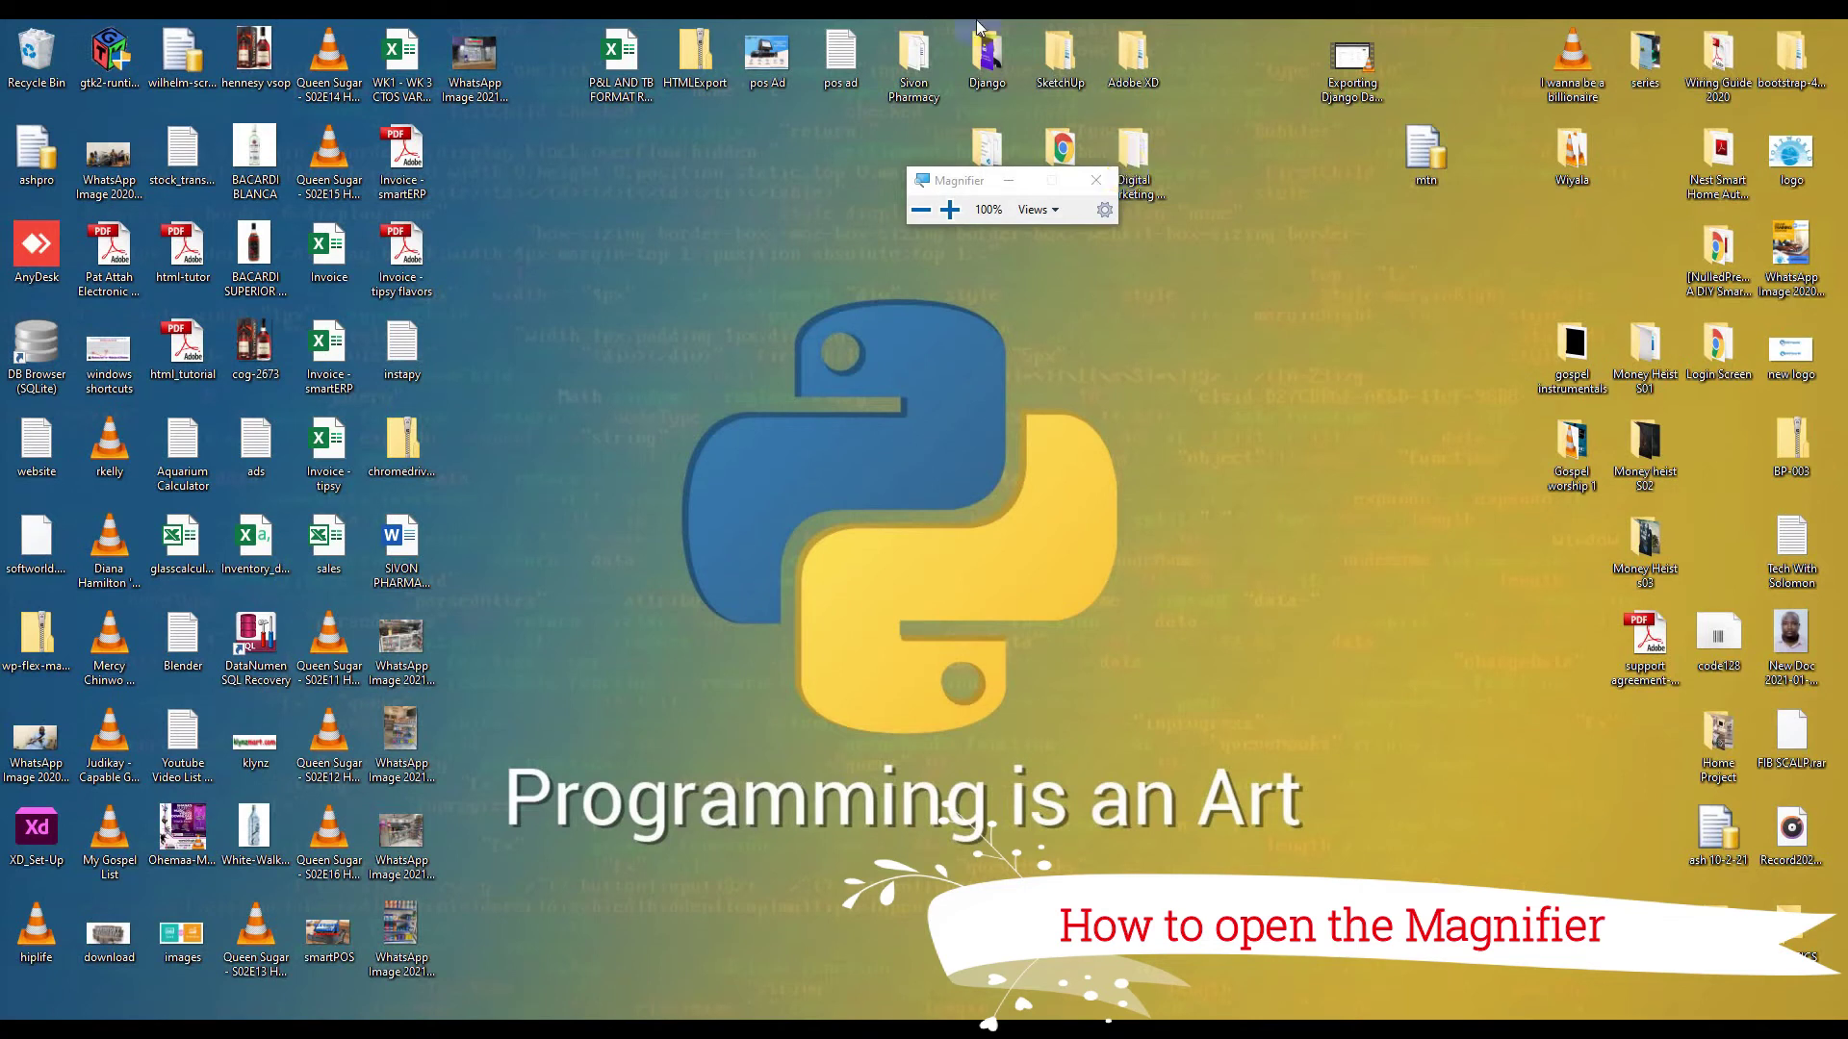
pyautogui.moveTo(941, 185); pyautogui.dragTo(868, 456)
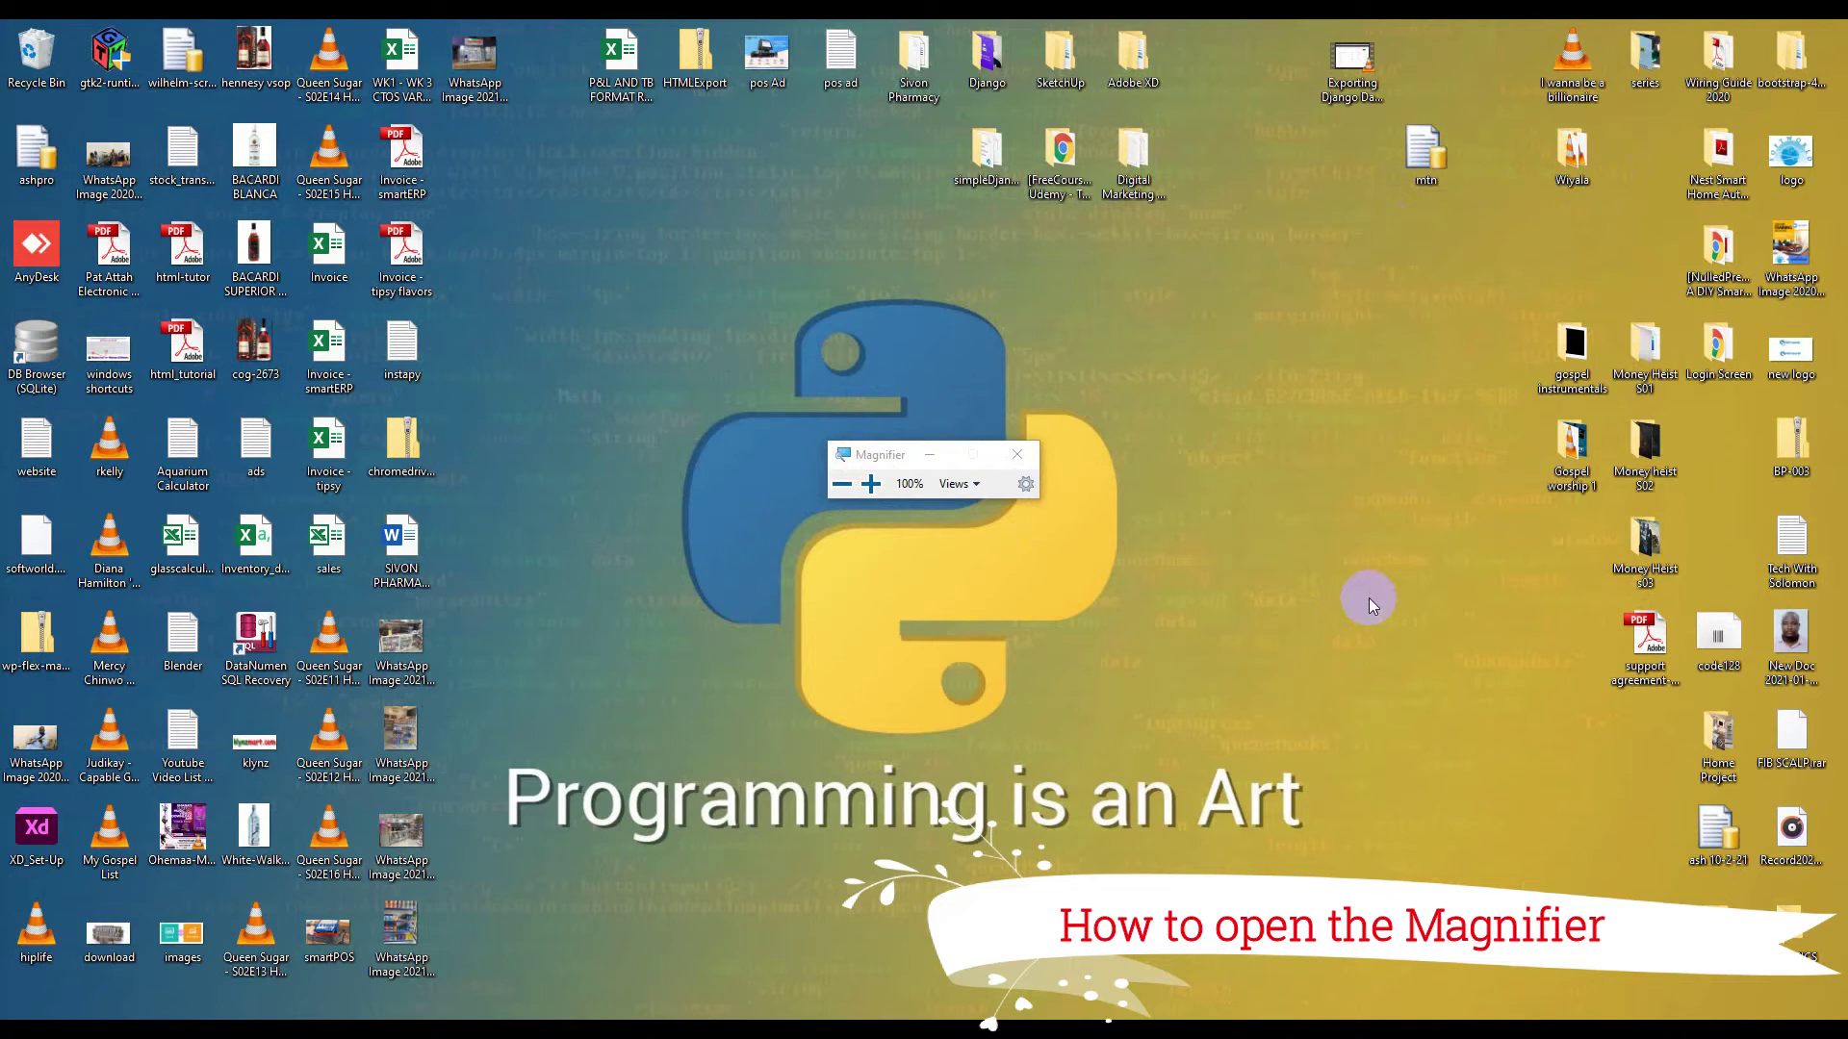
# Magnify the screen to 600% with the Magnifier.
pyautogui.press('super')
pyautogui.press('super+plus')
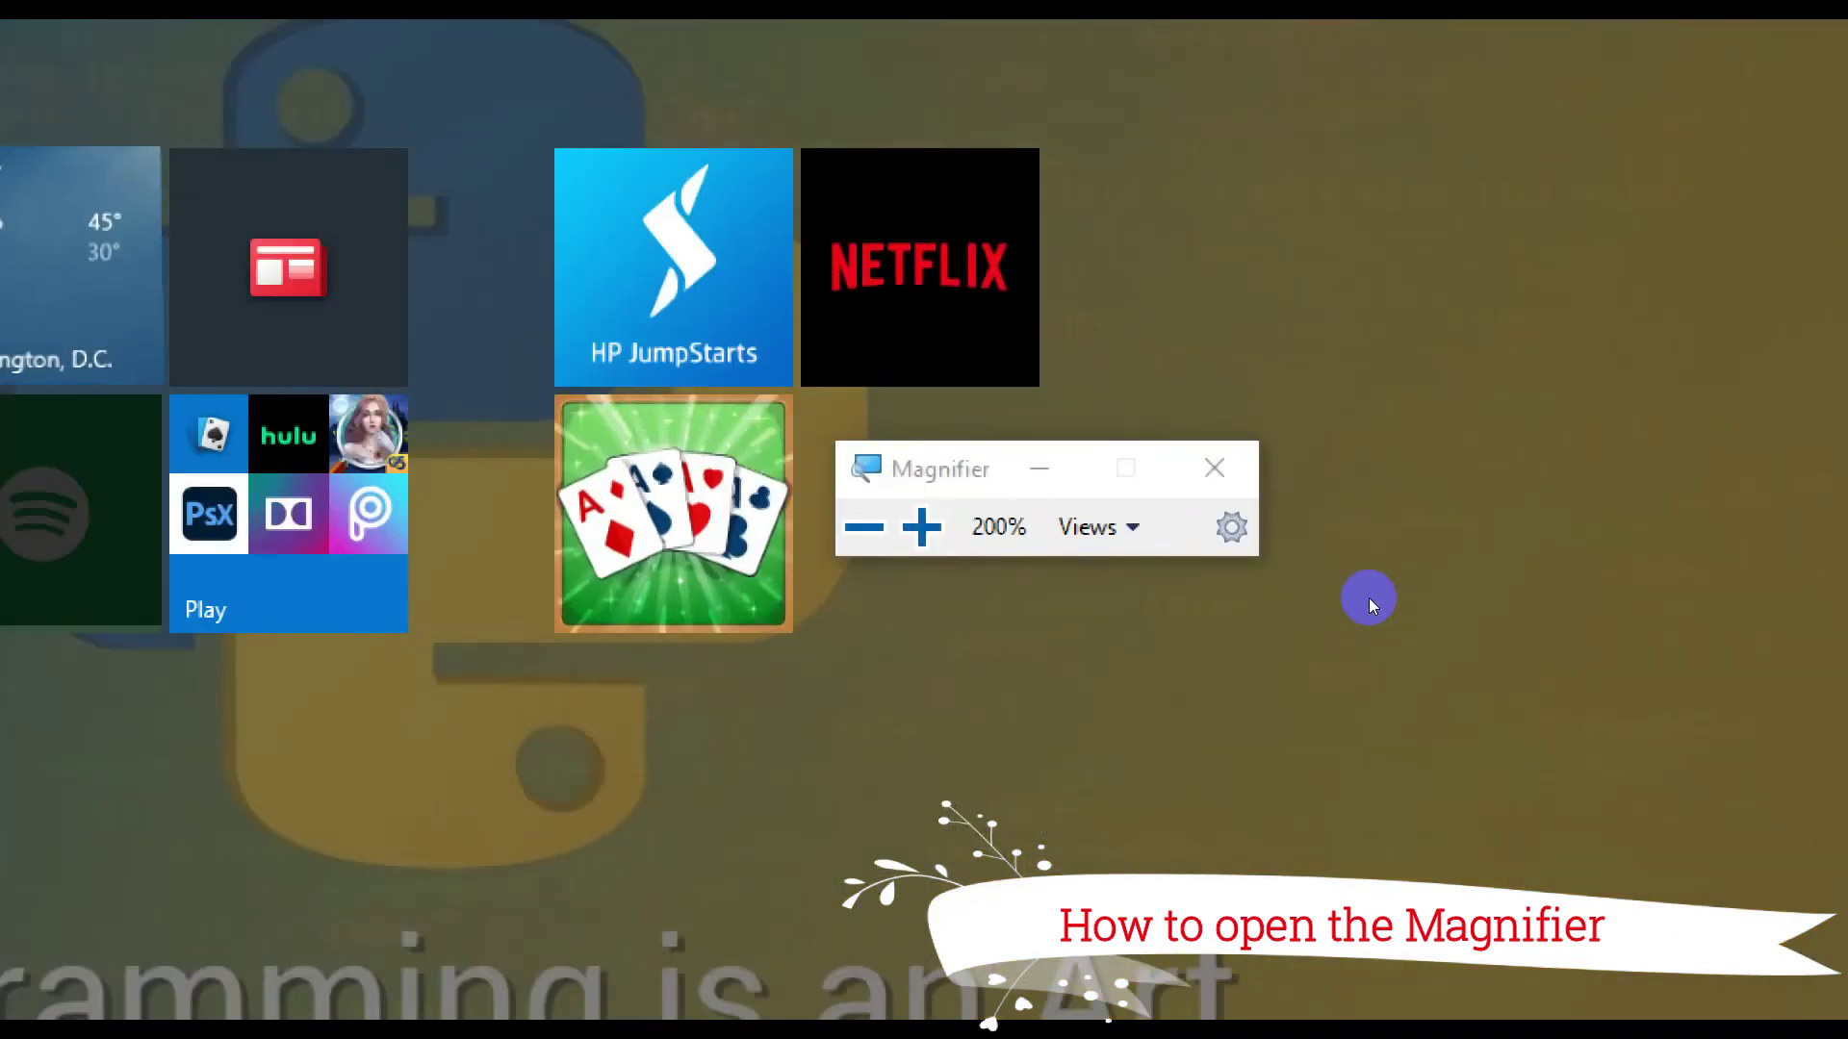
pyautogui.press('super+plus')
pyautogui.press('super+plus')
pyautogui.press('super+plus')
pyautogui.press('super+plus')
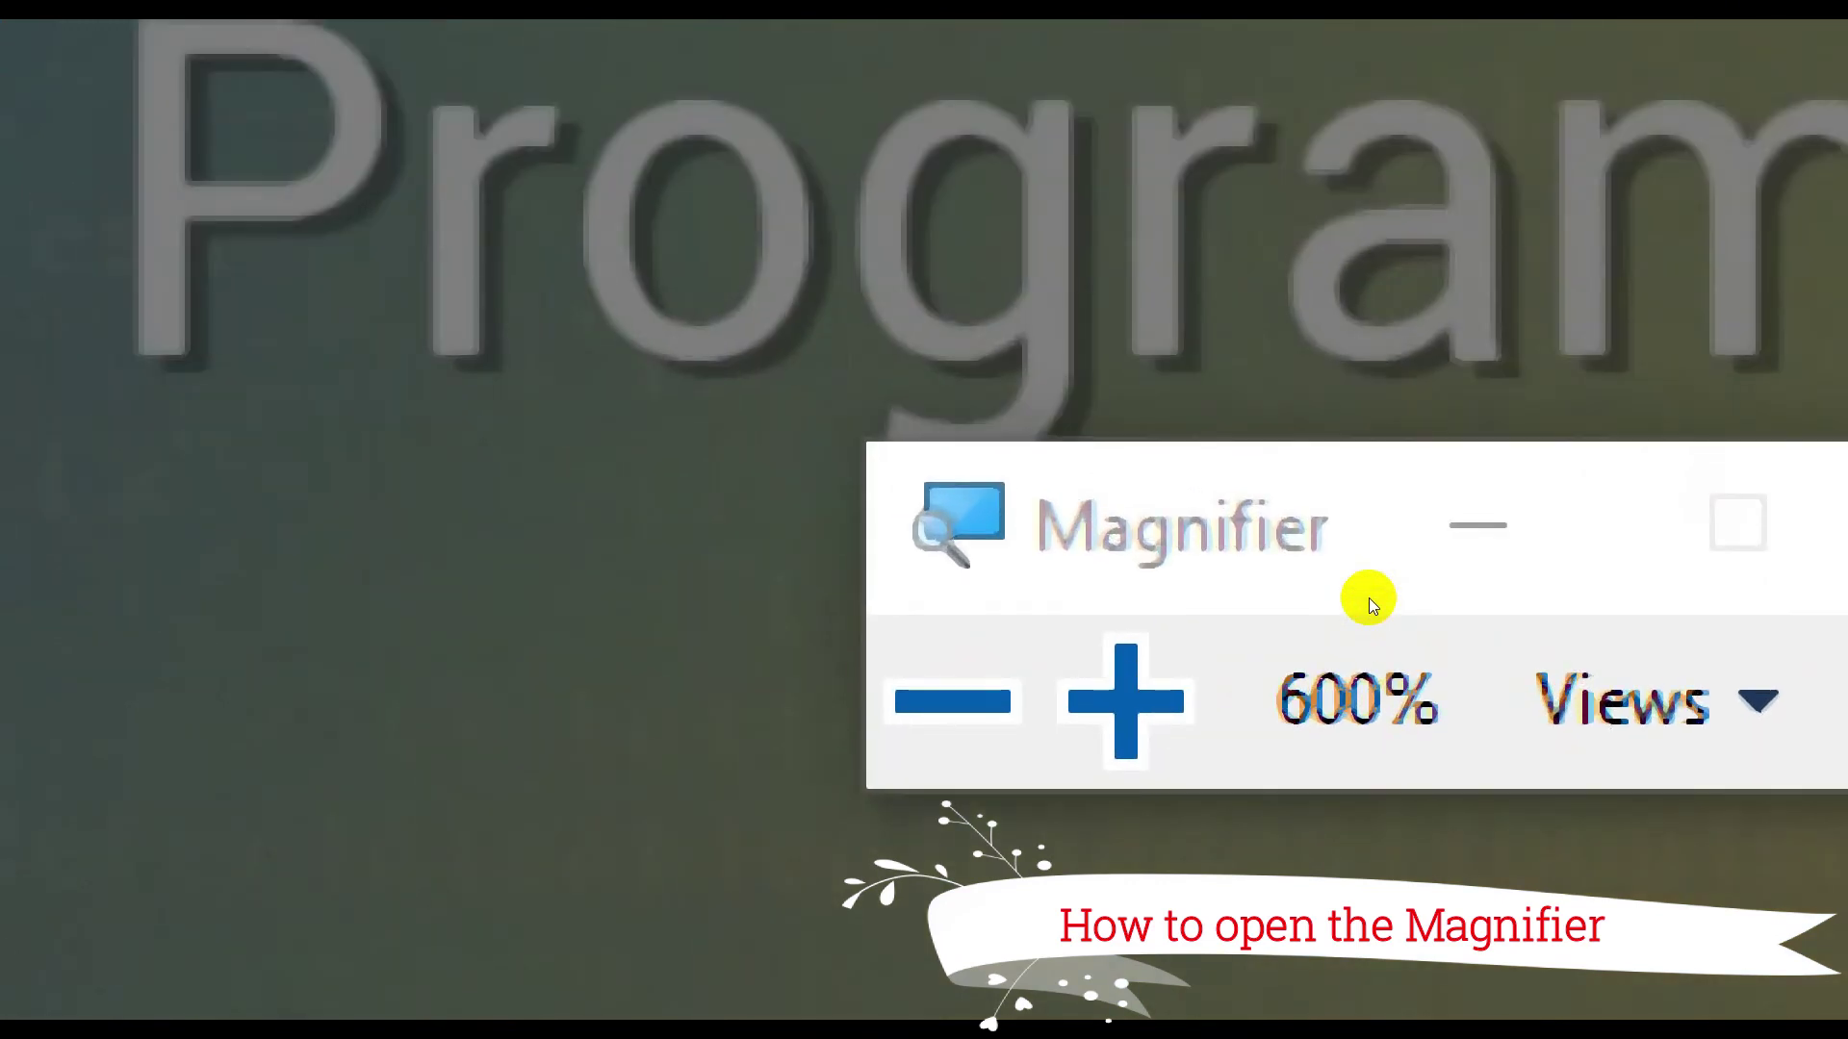
# Zoom the Magnifier in through 700% to at least 900%.
pyautogui.press('super+plus')
pyautogui.press('Escape')
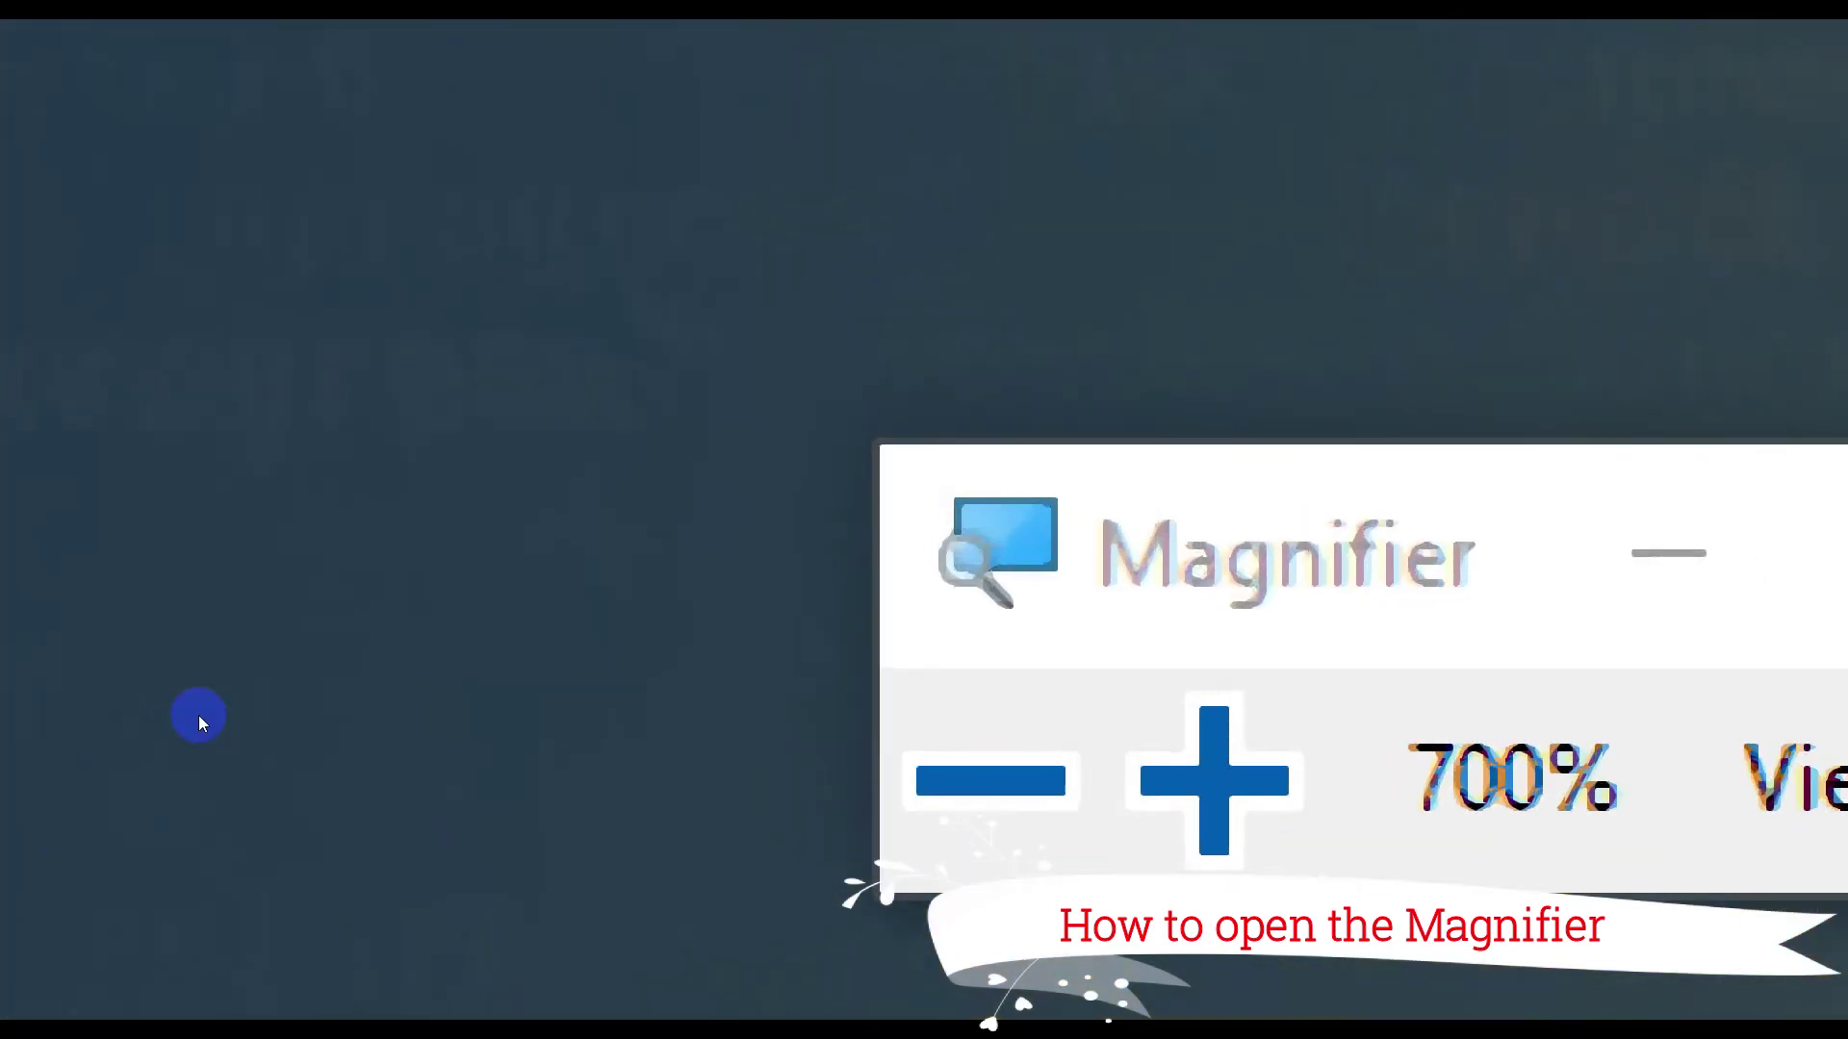
pyautogui.press('super+plus')
pyautogui.press('super+plus')
pyautogui.press('super+plus')
pyautogui.press('super+plus')
# Zoom the Magnifier all the way back out to 100% and close it.
pyautogui.press('super+minus')
pyautogui.press('super+minus')
pyautogui.press('super+minus')
pyautogui.press('super+minus')
pyautogui.press('super+minus')
pyautogui.press('super+minus')
pyautogui.press('super+minus')
pyautogui.press('super+minus')
pyautogui.press('super+minus')
pyautogui.press('super+minus')
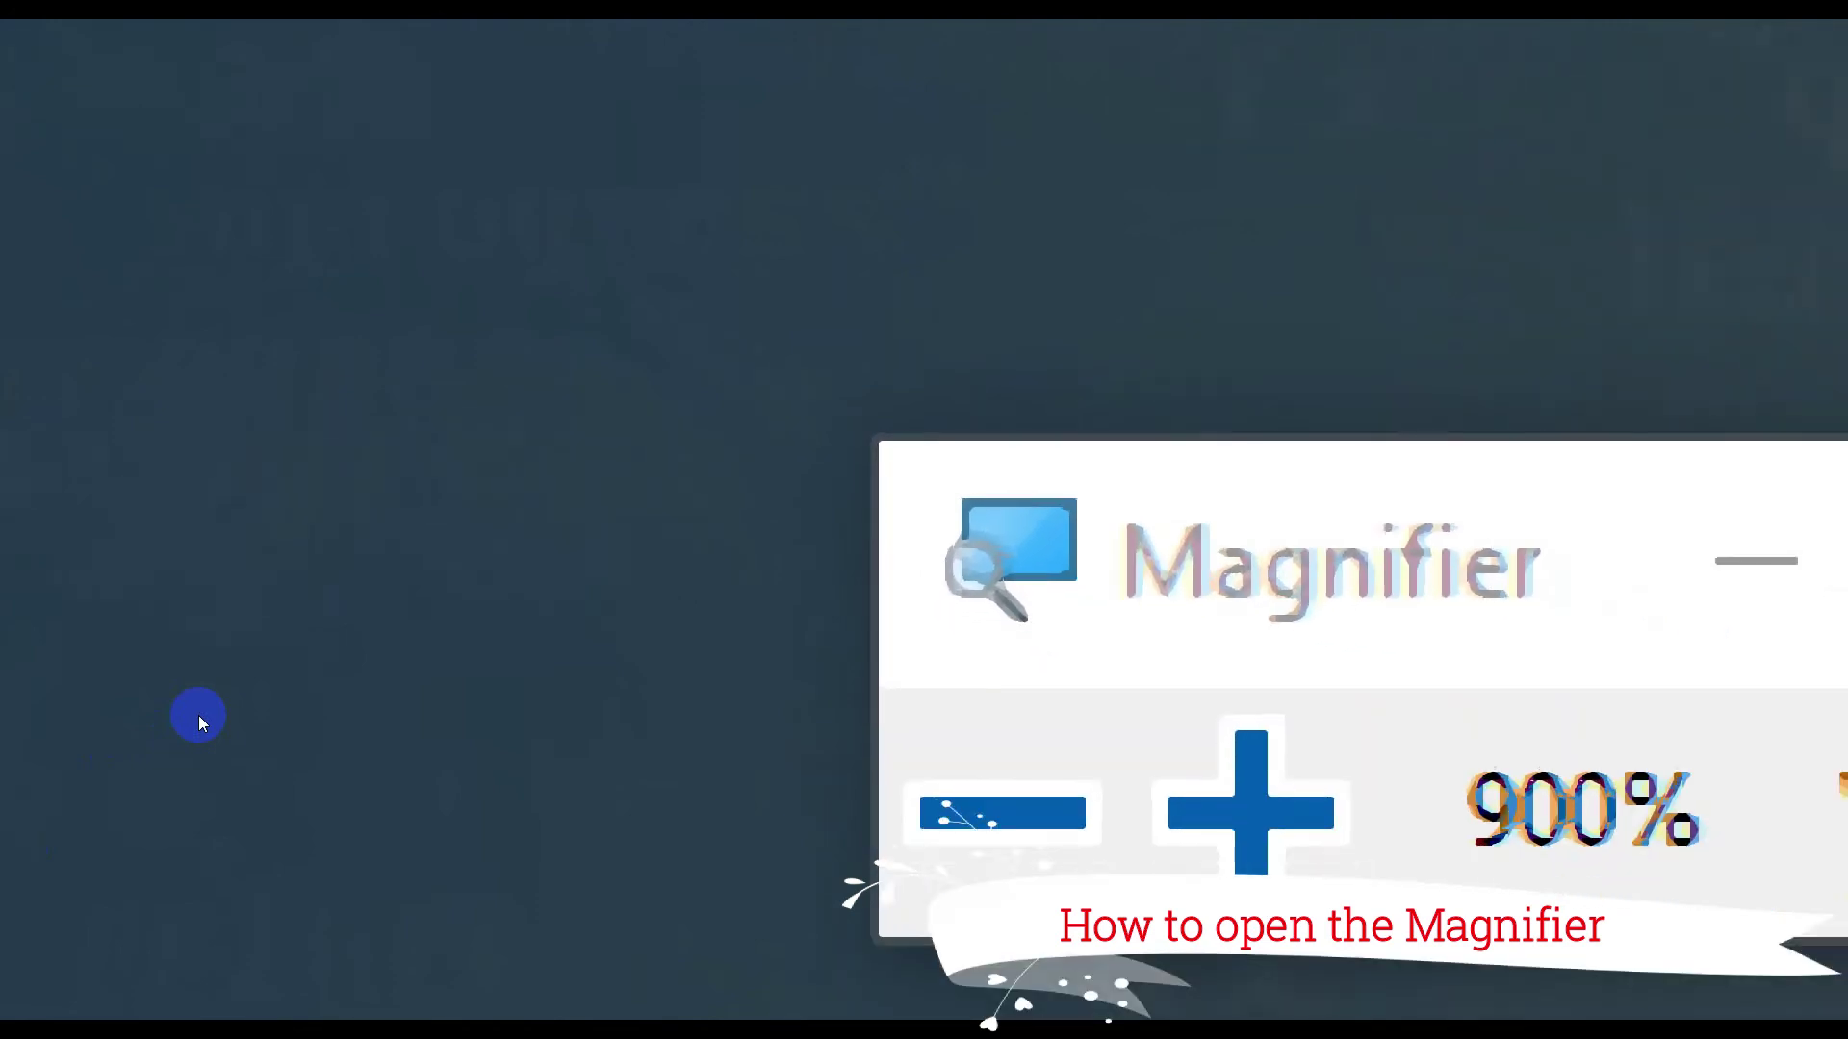
pyautogui.press('super')
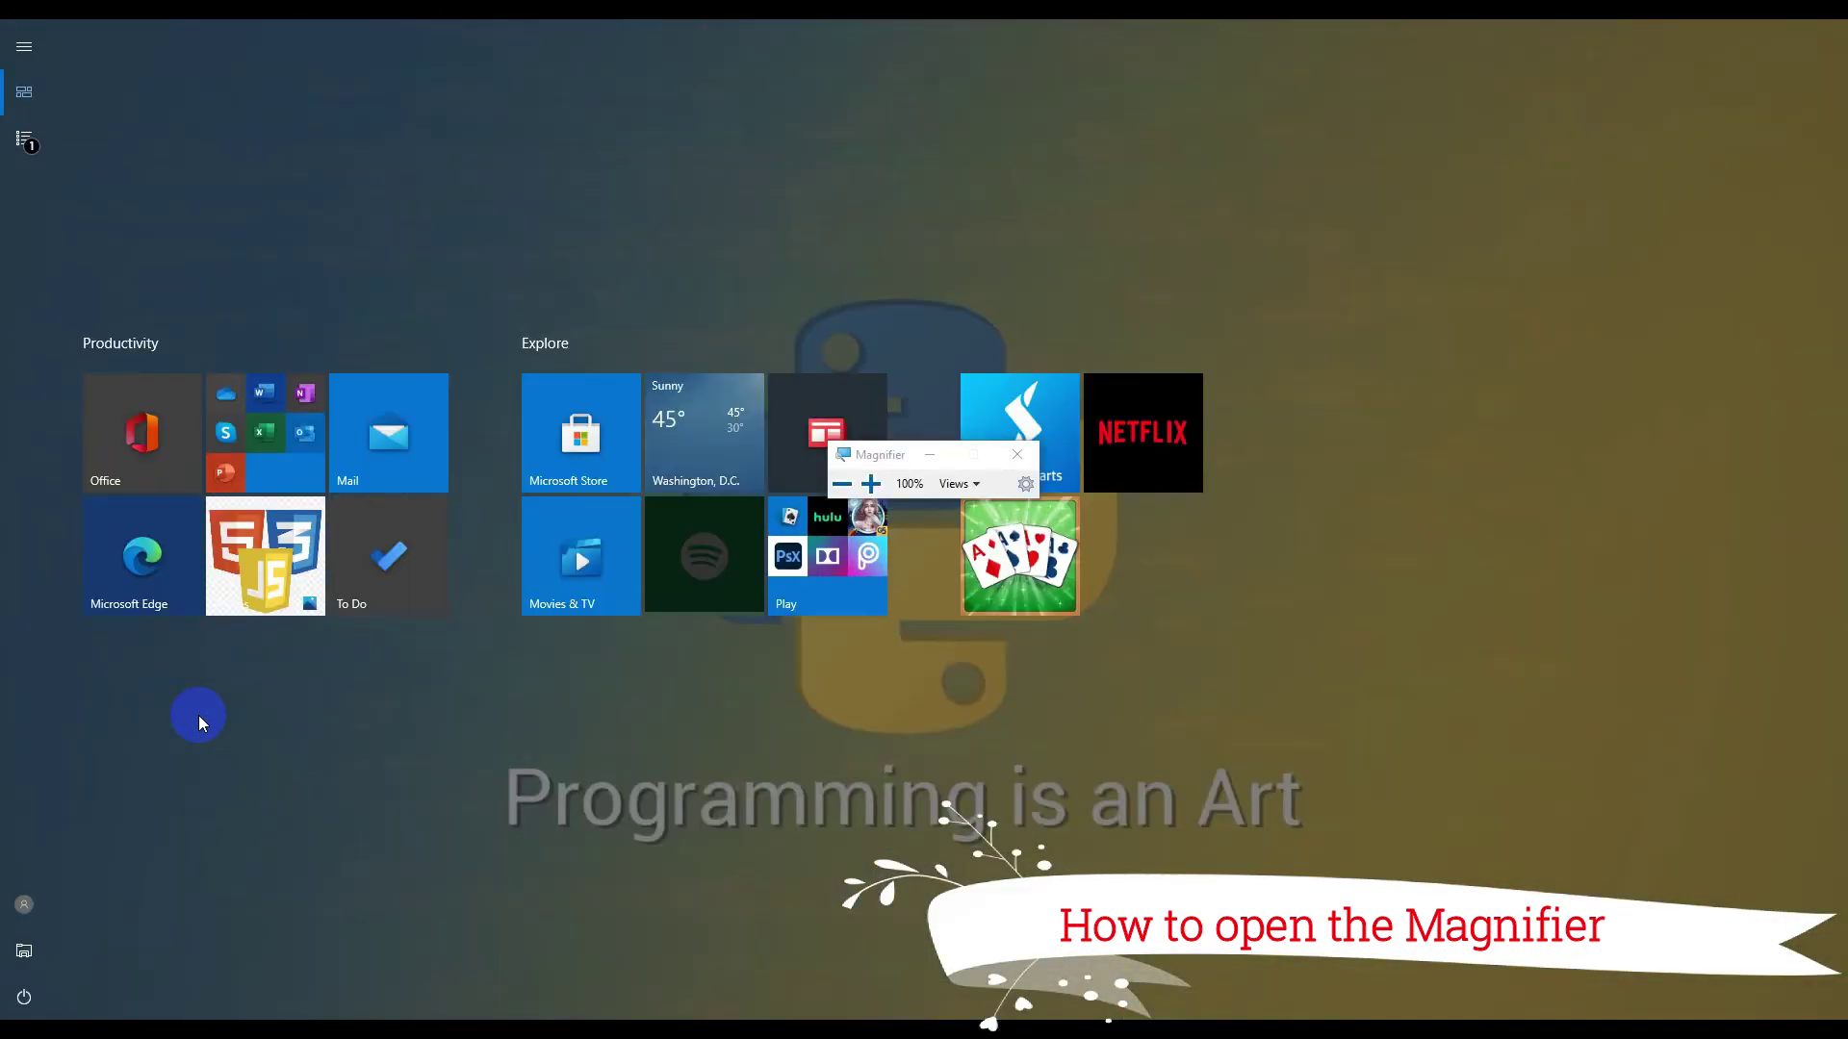
pyautogui.press('super')
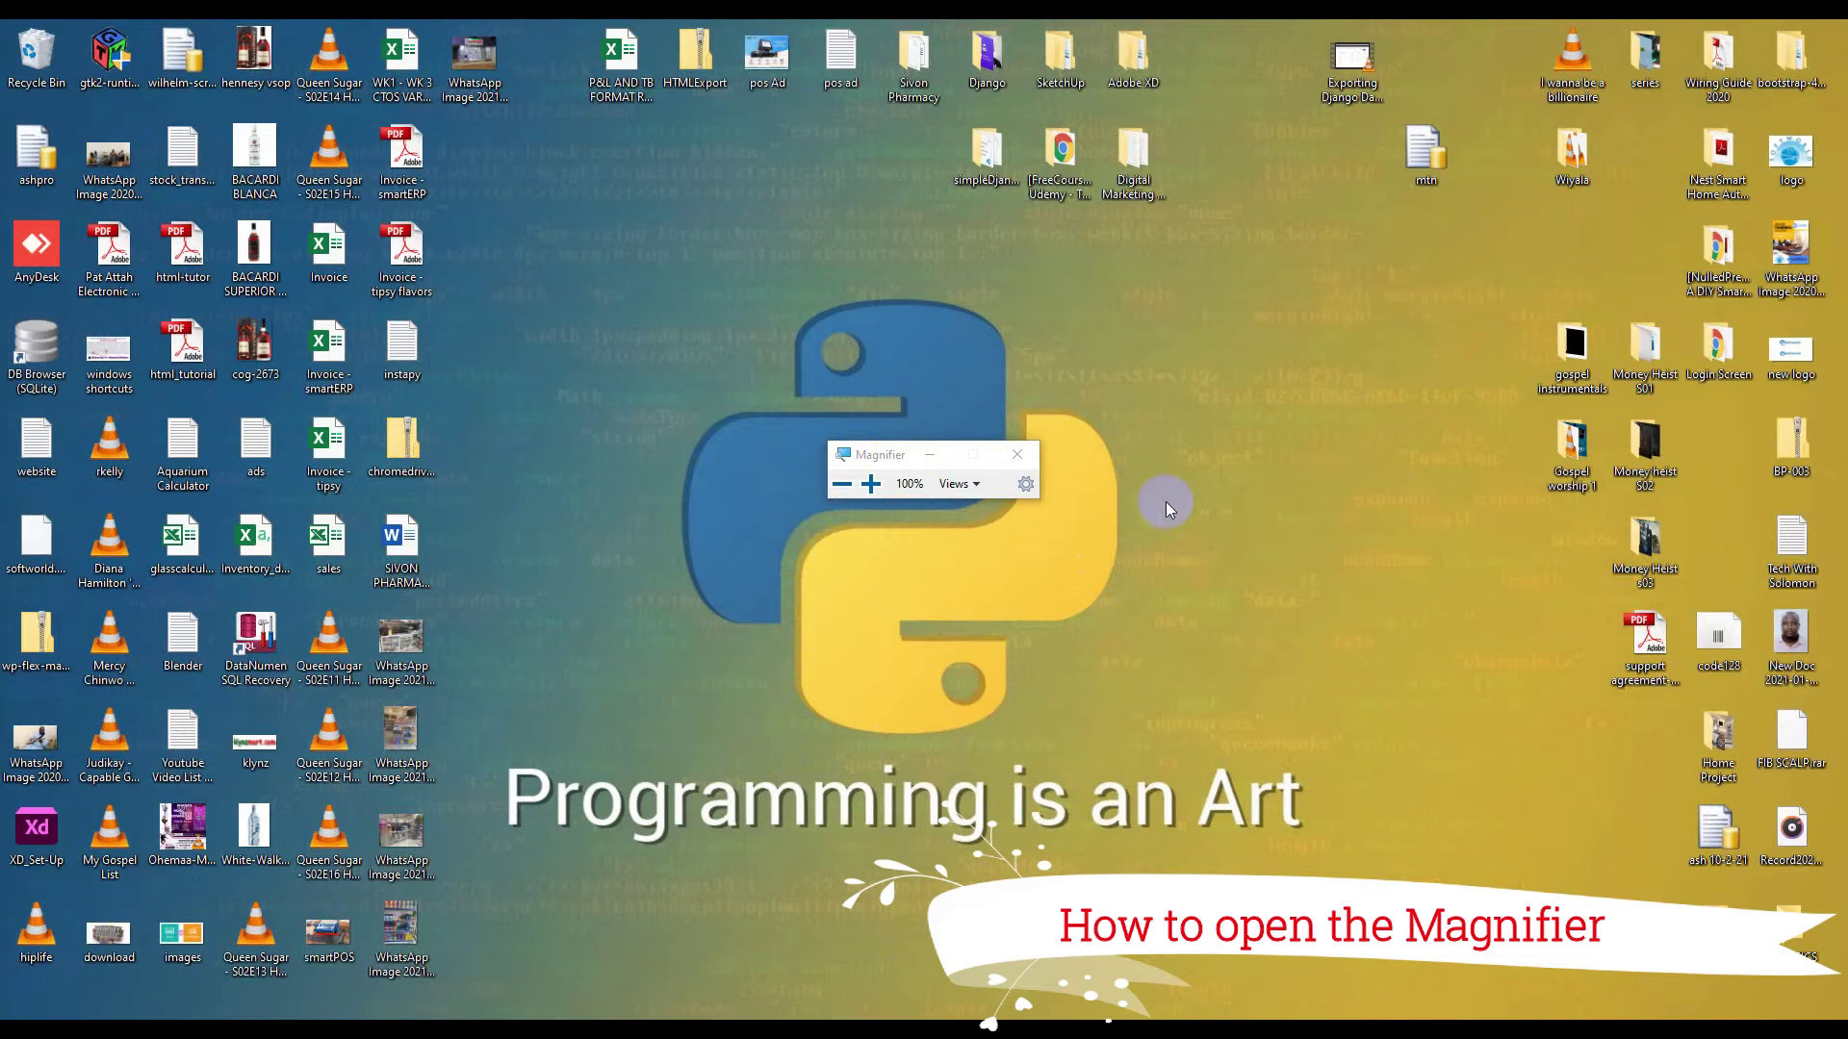
pyautogui.click(1013, 454)
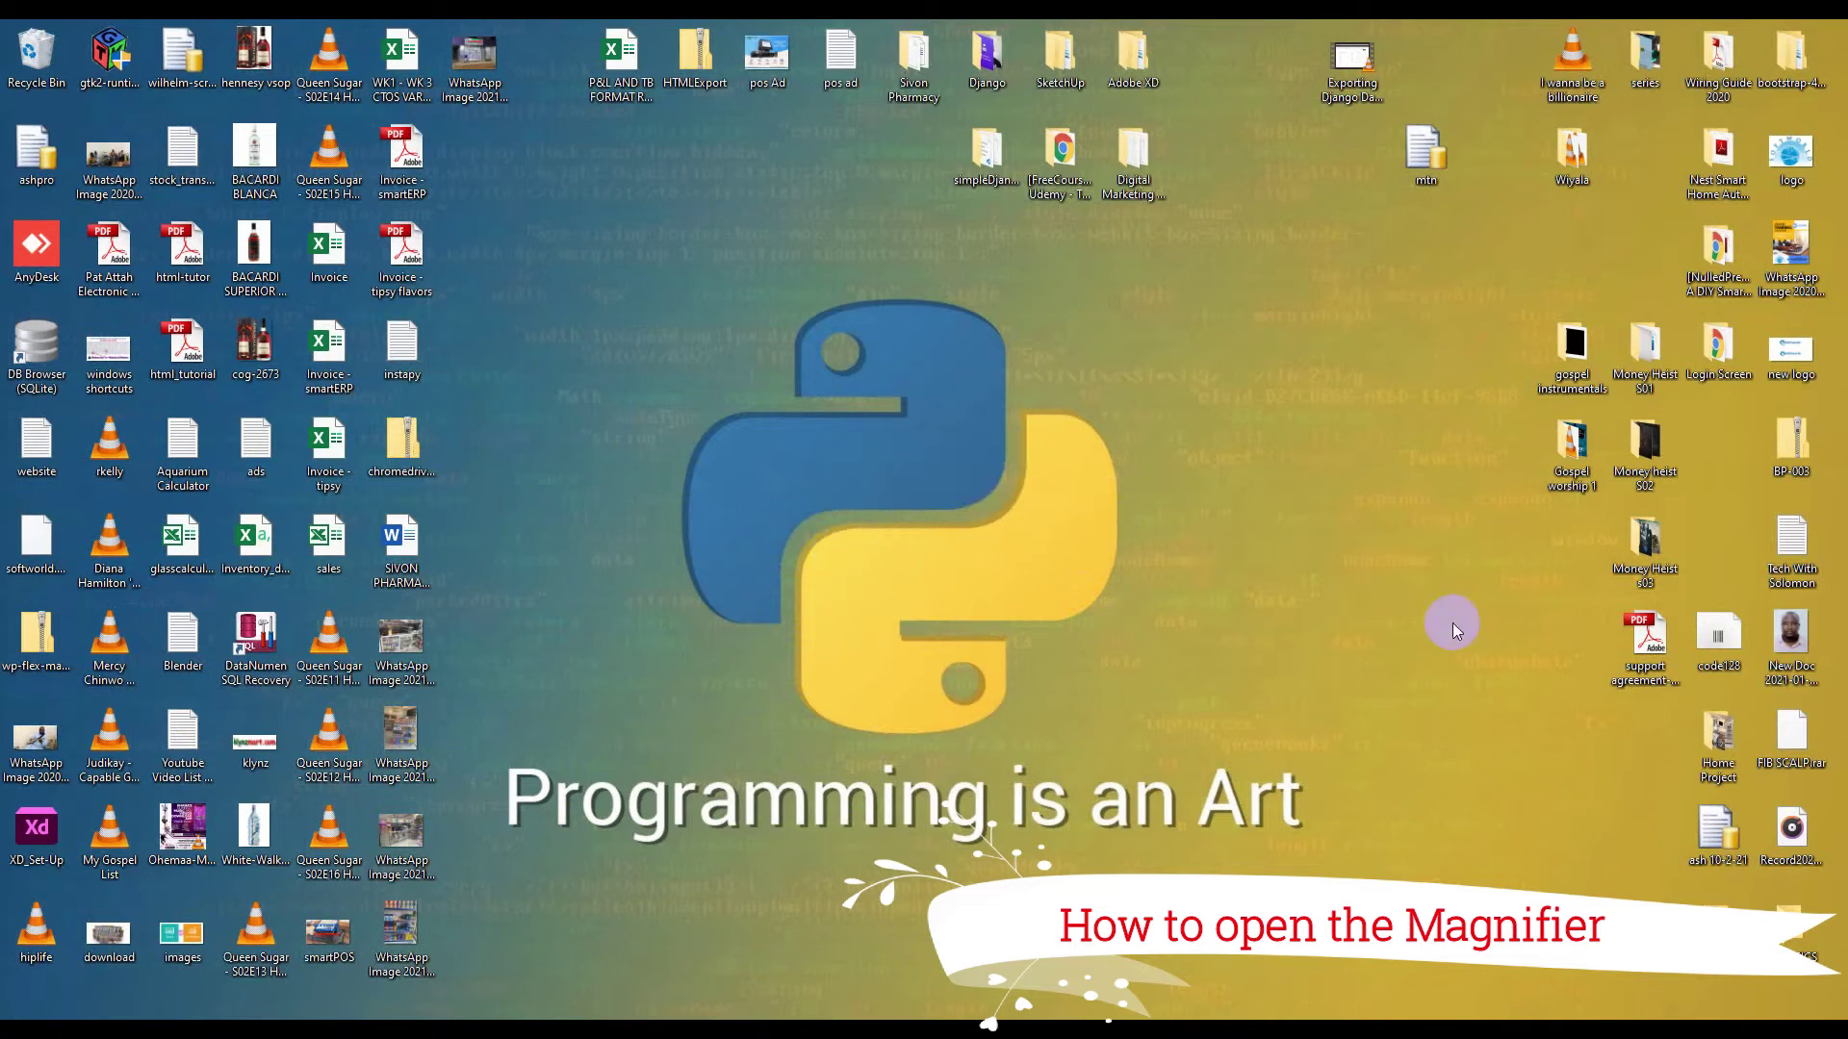
# Start the Magnifier again and zoom the screen in to 500%.
pyautogui.press('super+plus')
pyautogui.press('super+plus')
pyautogui.press('super+plus')
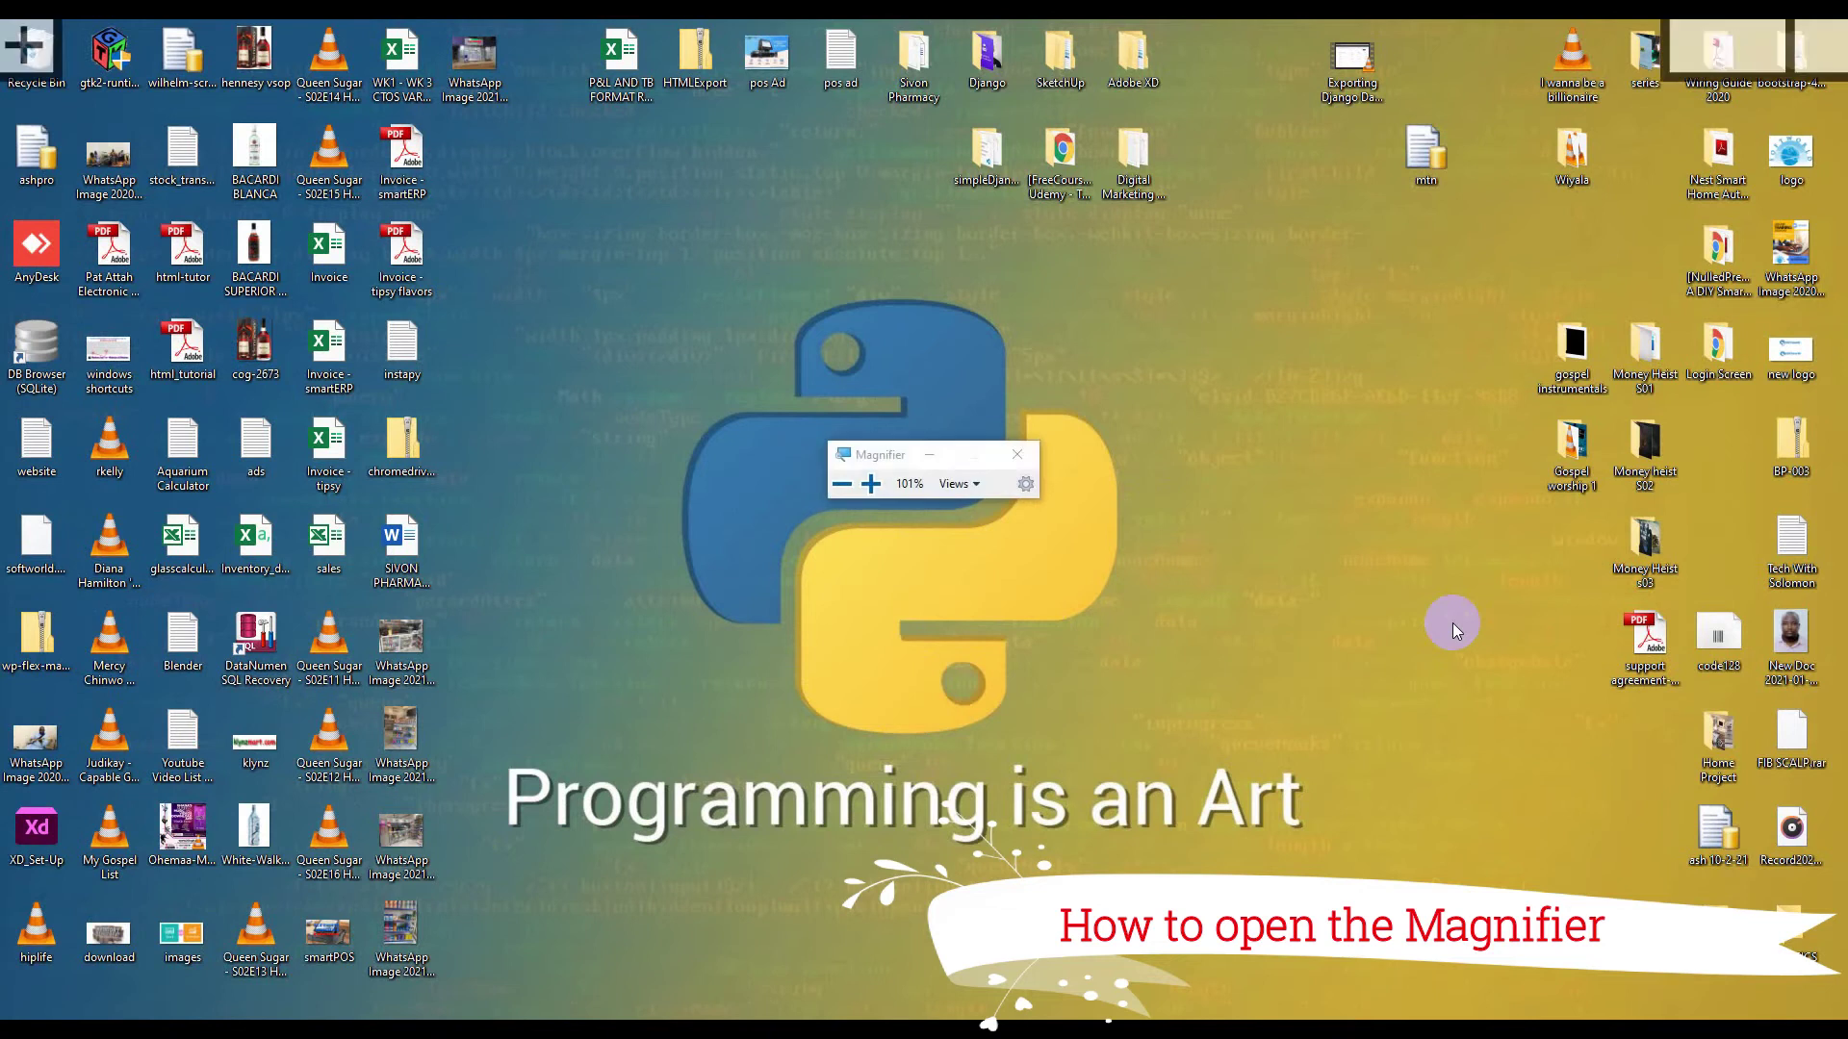
pyautogui.press('super+plus')
pyautogui.press('super+plus')
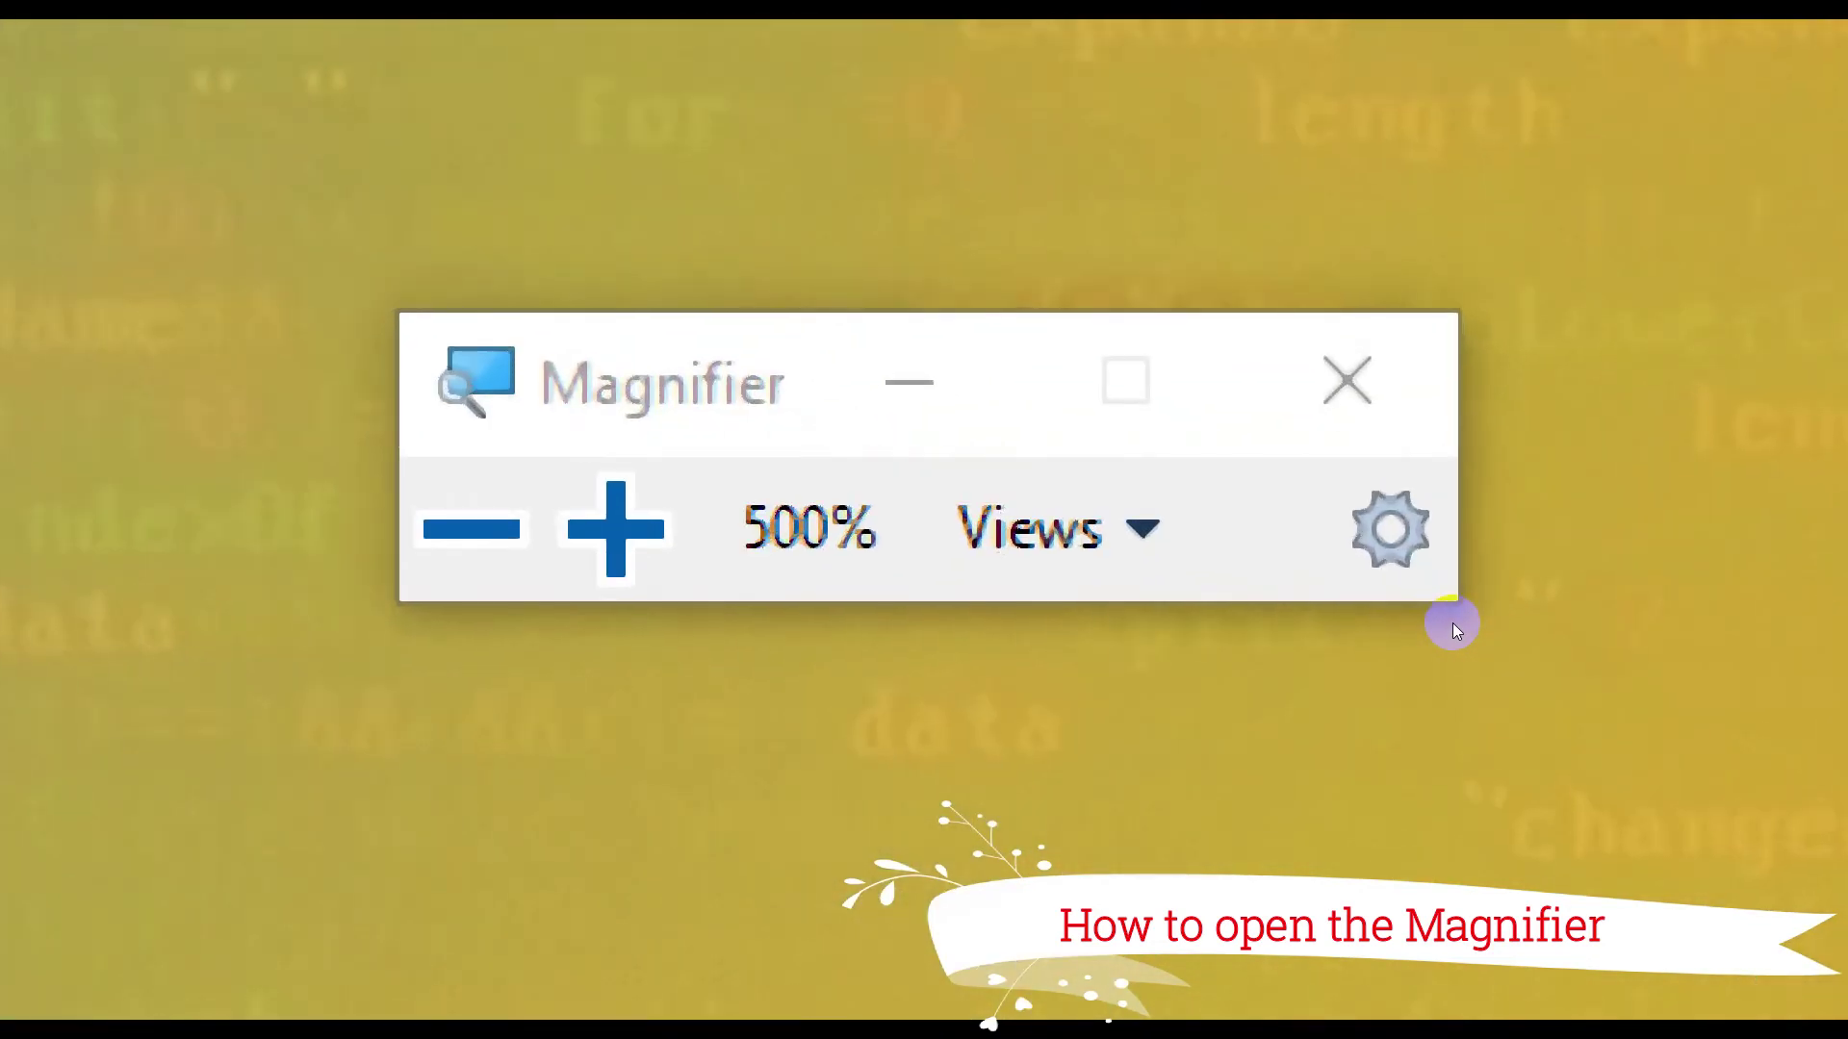
# Return the Magnifier from its enlarged view to 100% and exit it.
pyautogui.press('super+minus')
pyautogui.press('super+minus')
pyautogui.press('super+minus')
pyautogui.press('super+minus')
pyautogui.press('super+minus')
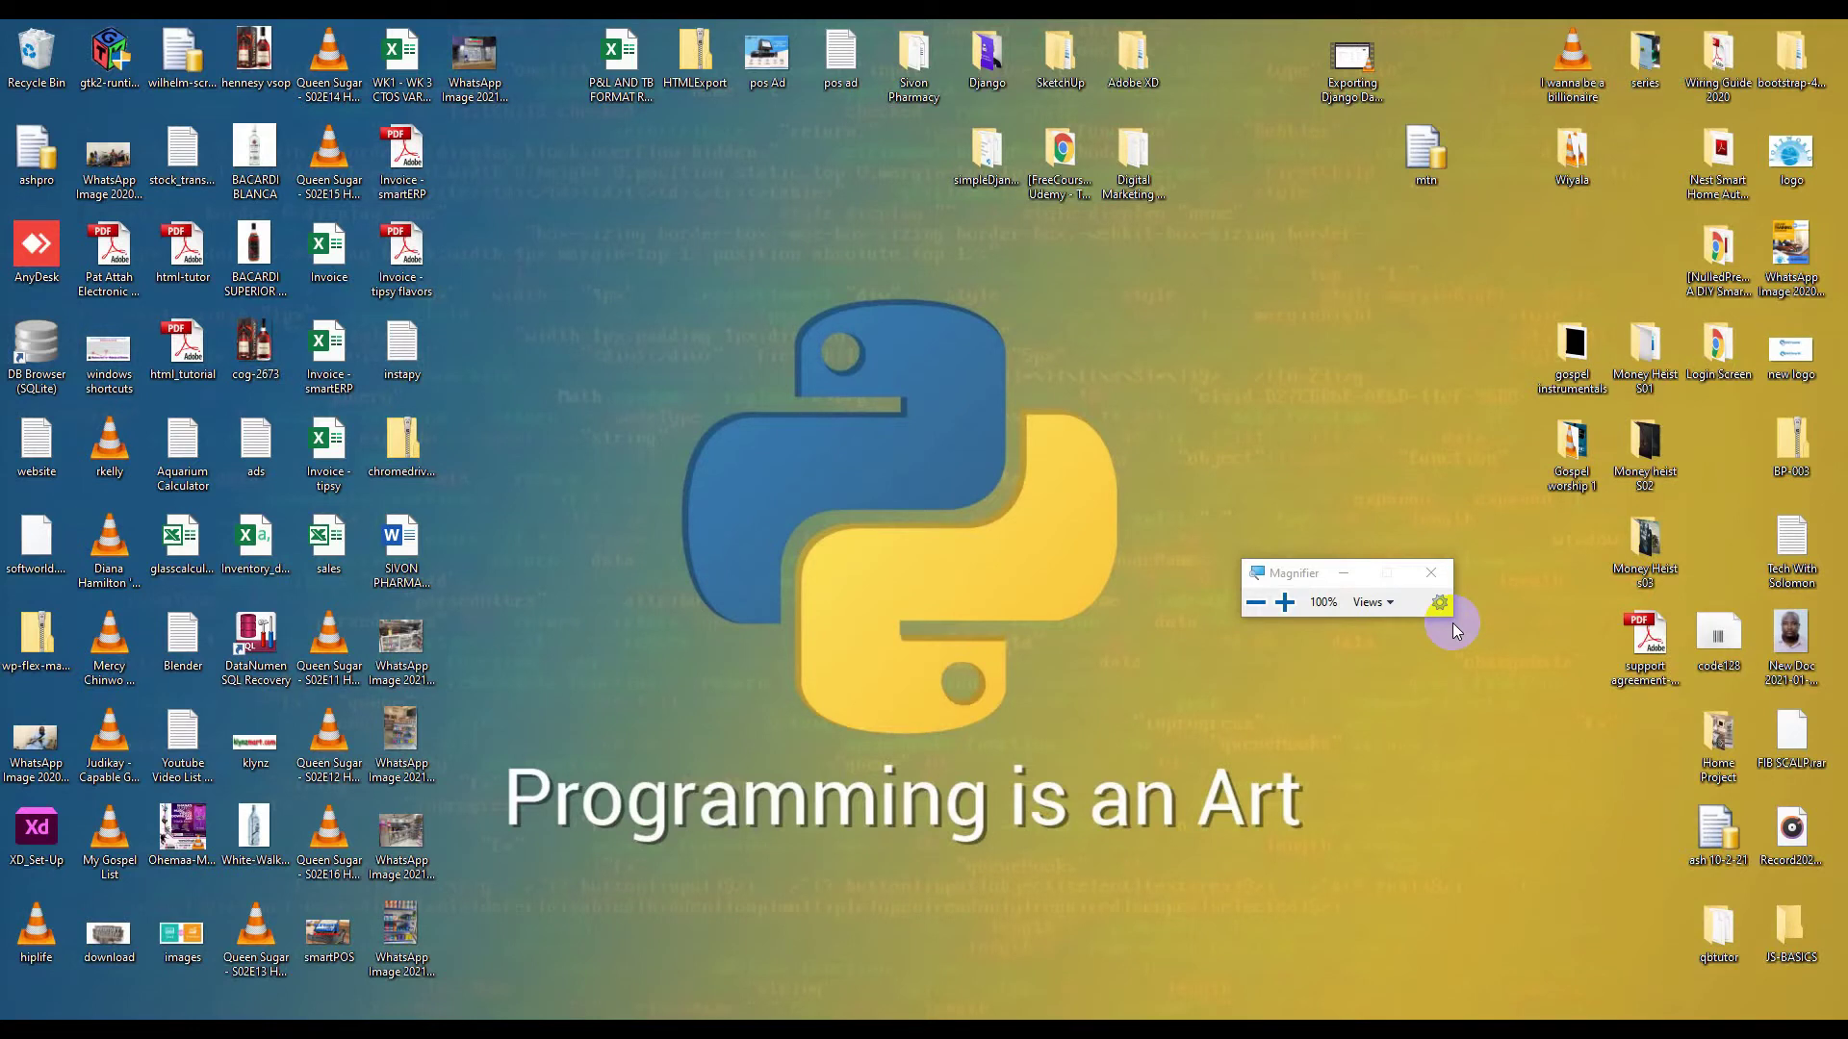
pyautogui.click(1430, 575)
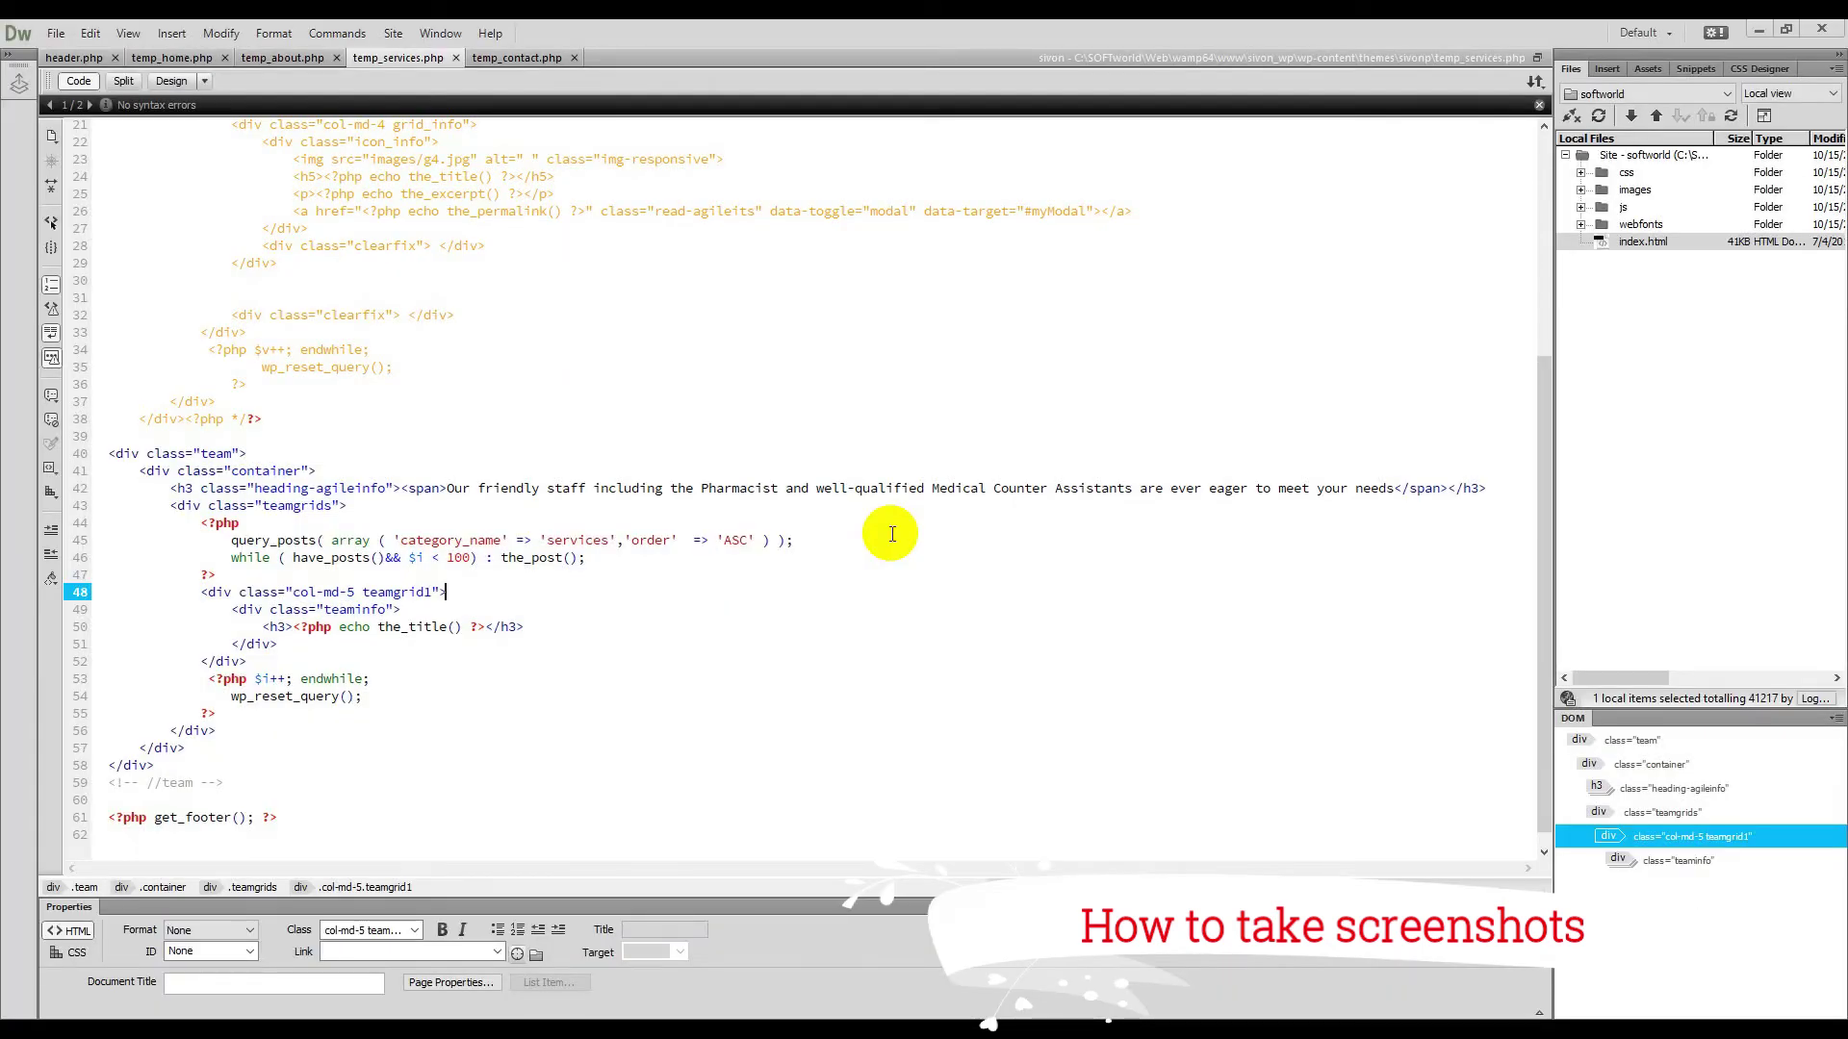
# Save full-screen screenshots of the bare desktop and of the desktop with the YouTube browser window open.
pyautogui.click(1759, 30)
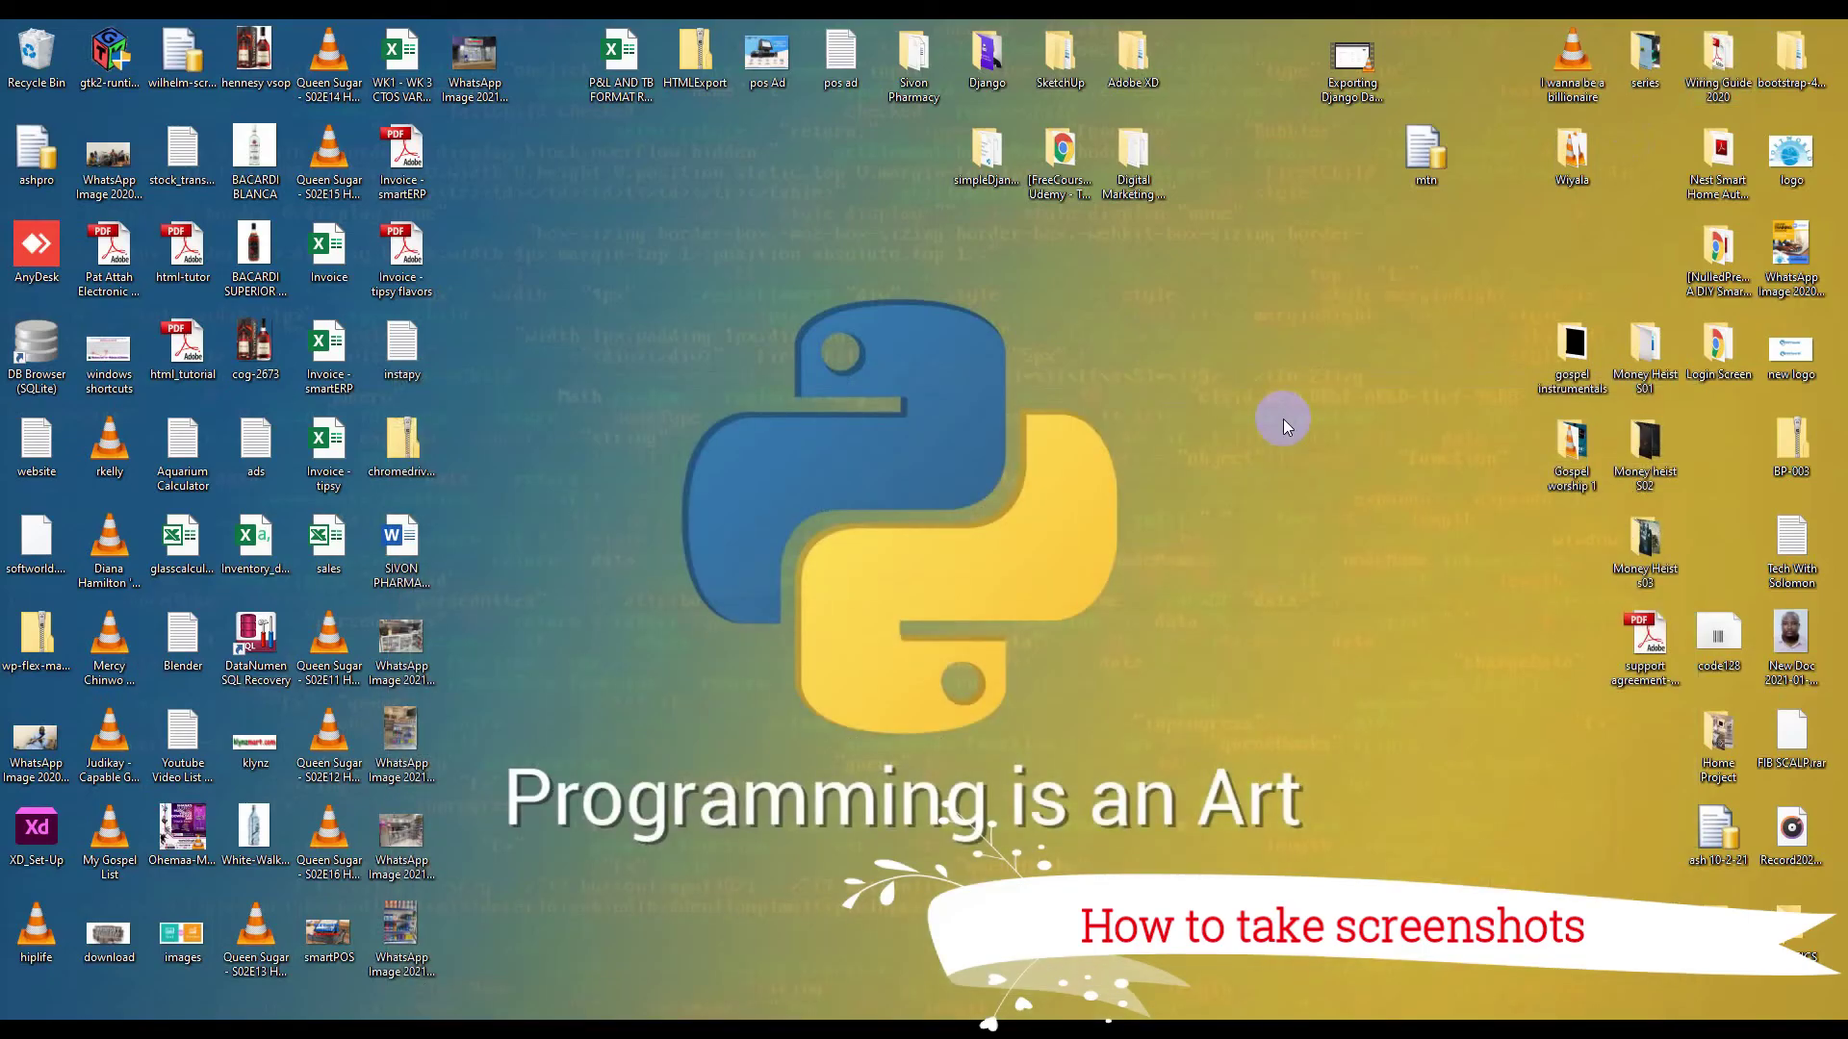
pyautogui.press('super+Print')
pyautogui.moveTo(635, 1030)
pyautogui.click(630, 979)
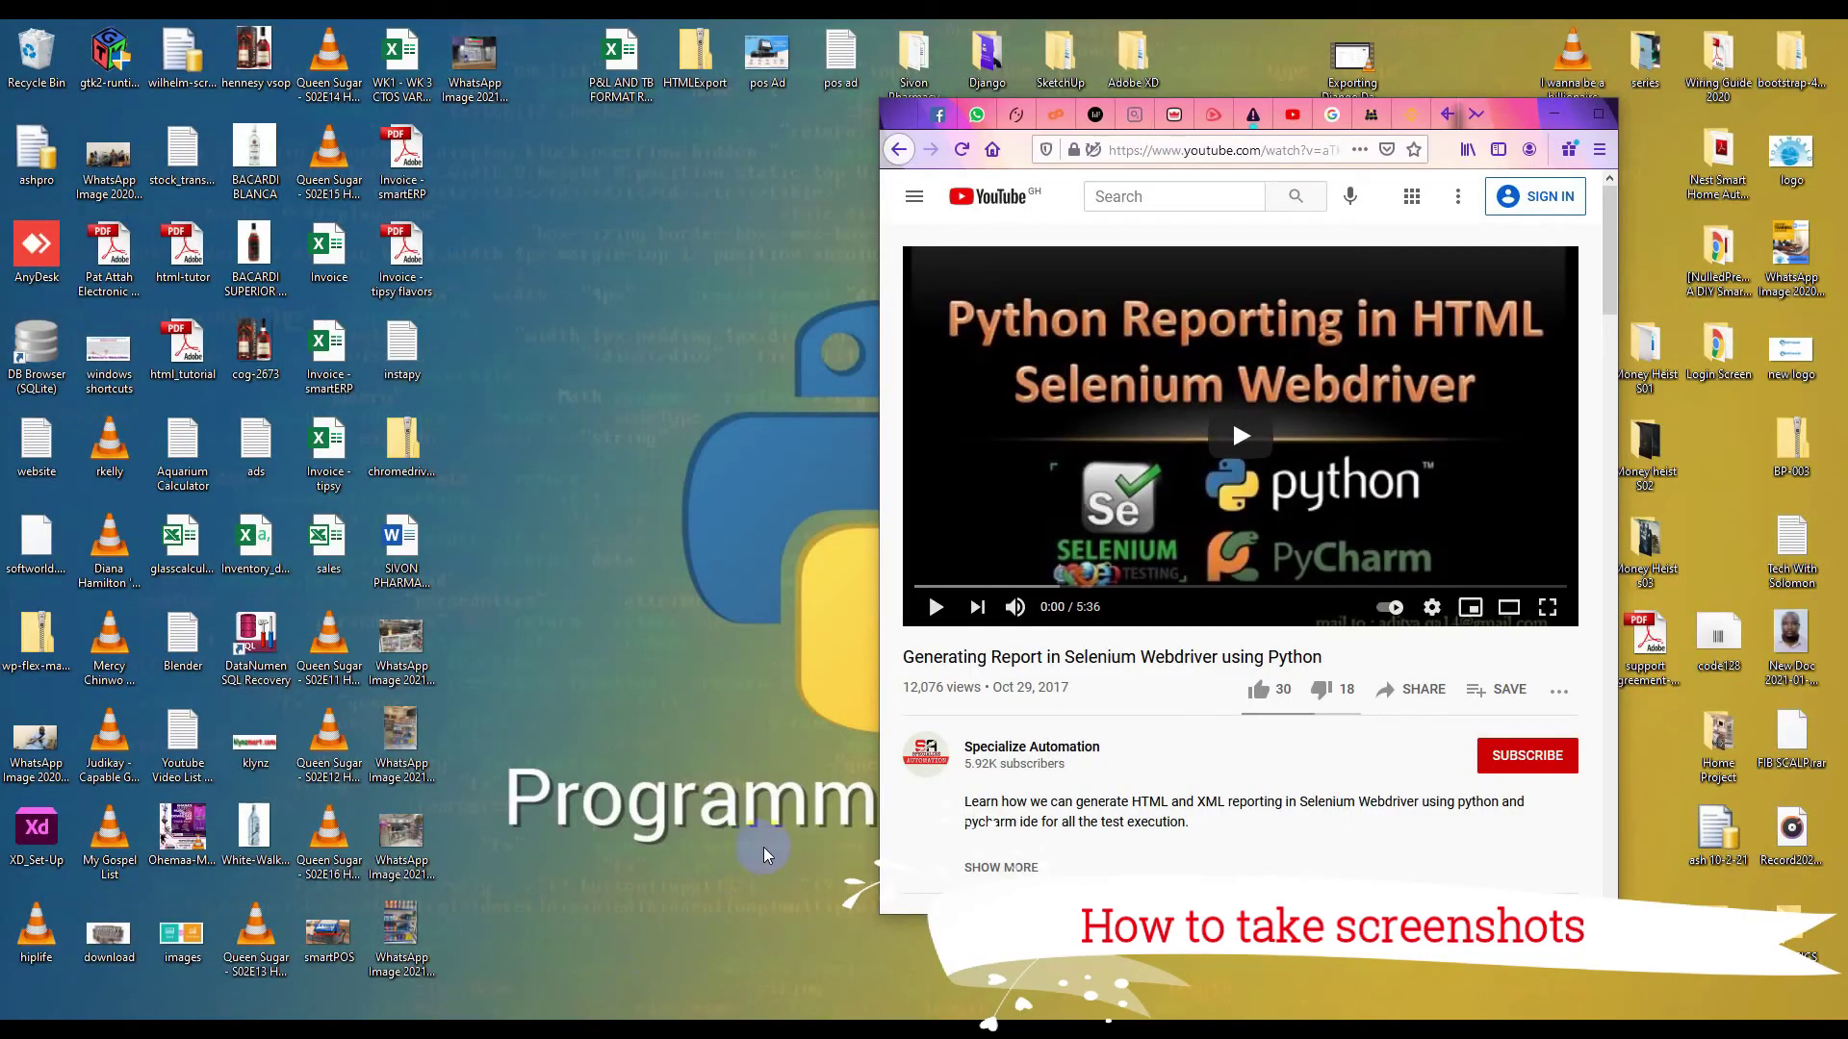
pyautogui.click(1537, 123)
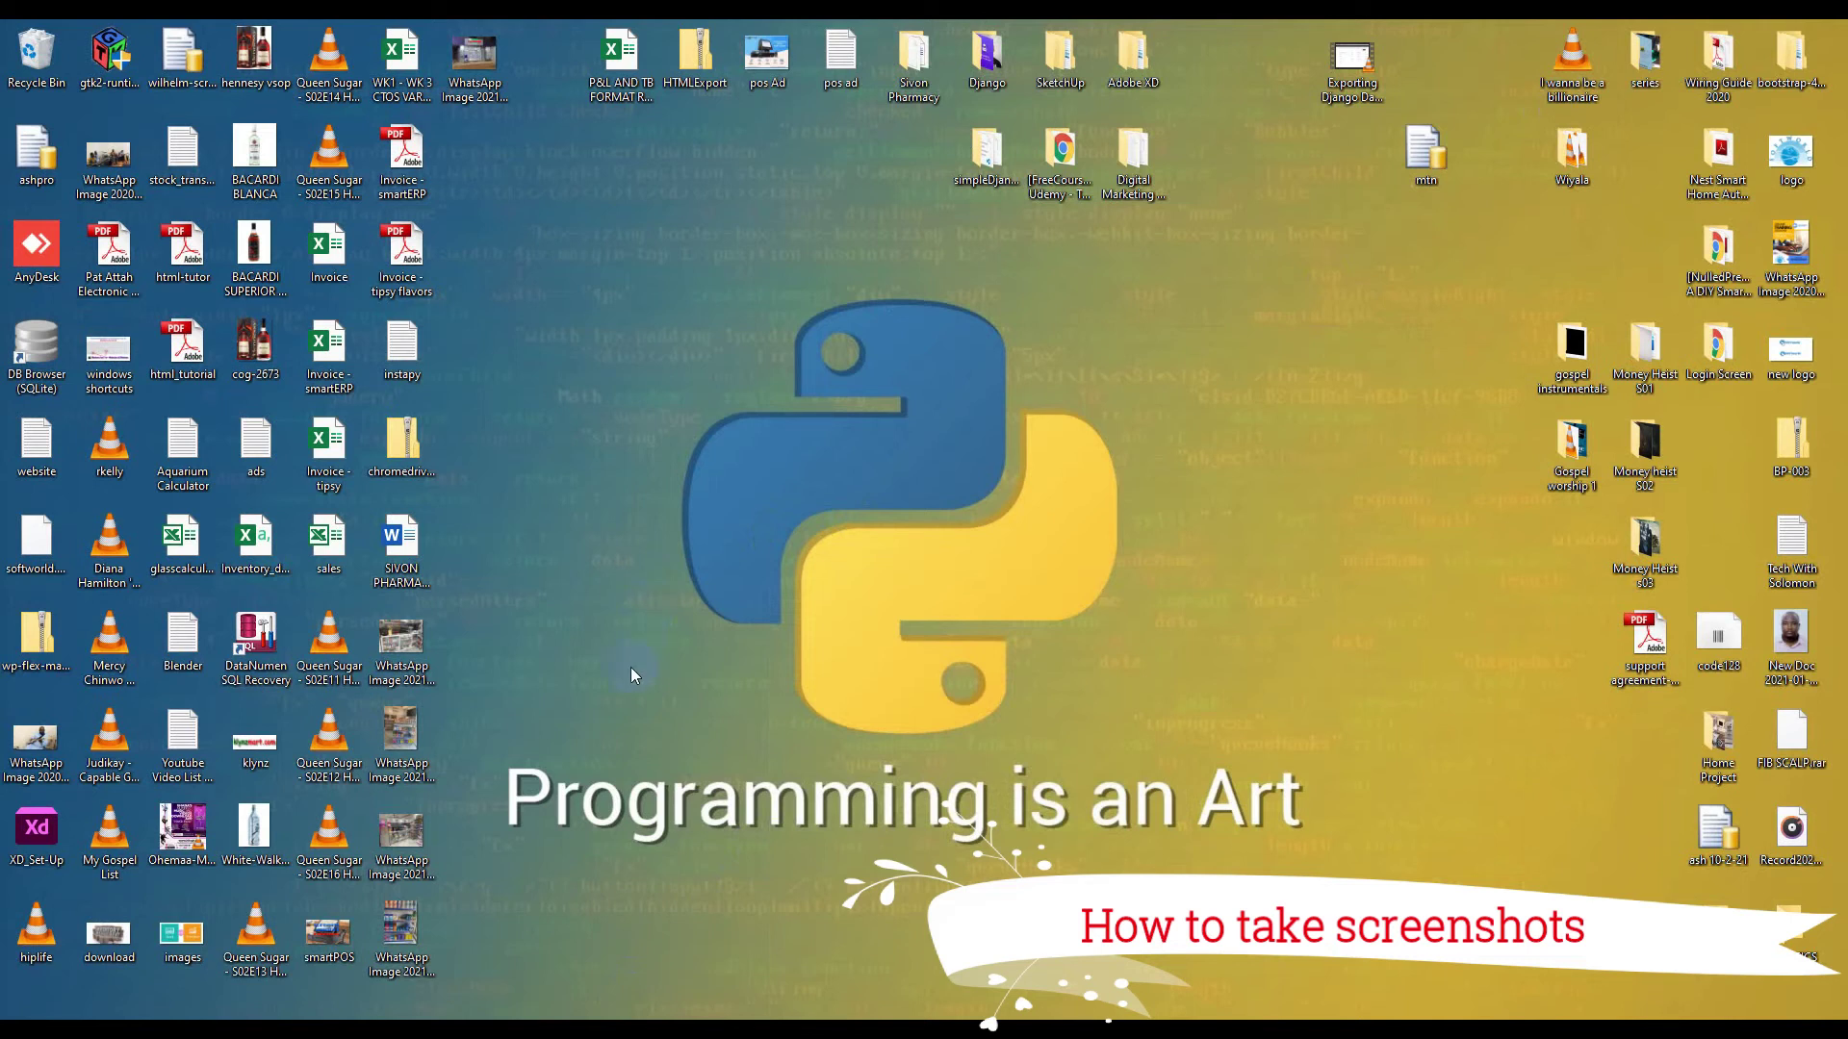
# Browse the Screenshots folder inside Pictures in File Explorer, select the three saved screenshots, and close the window.
pyautogui.click(352, 948)
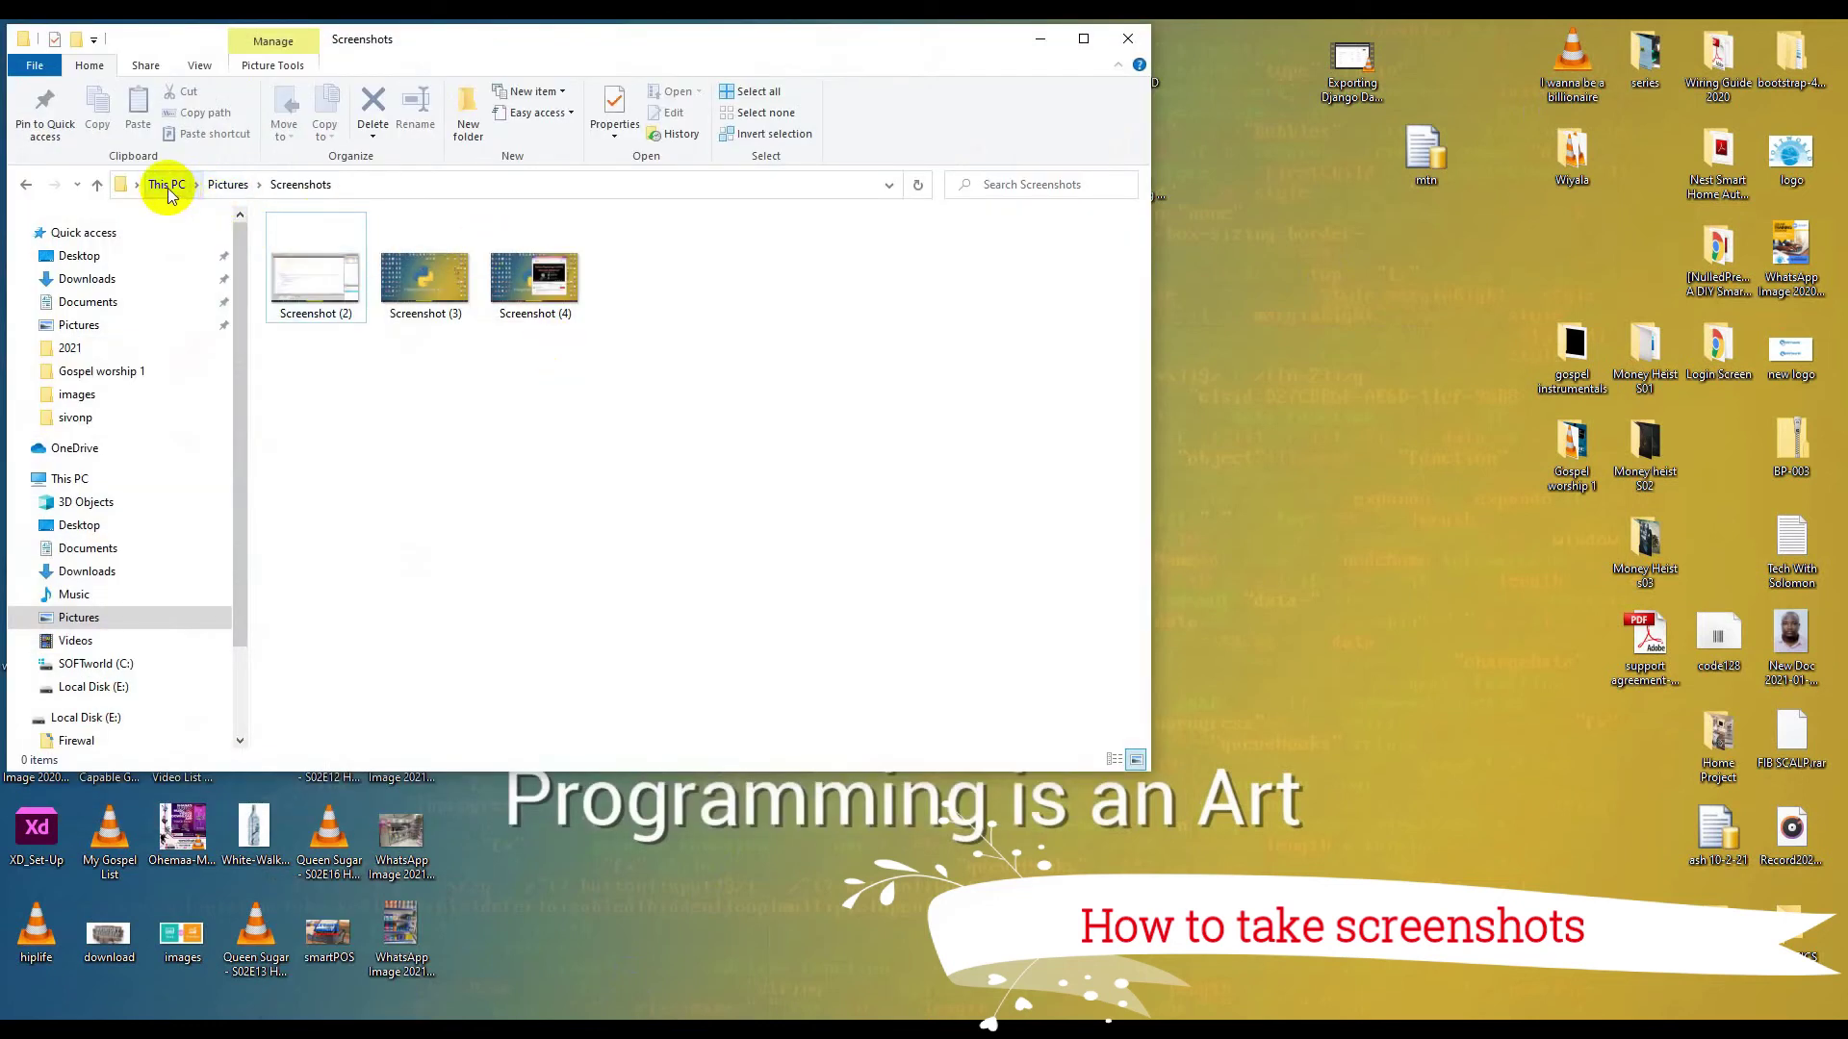
pyautogui.click(228, 185)
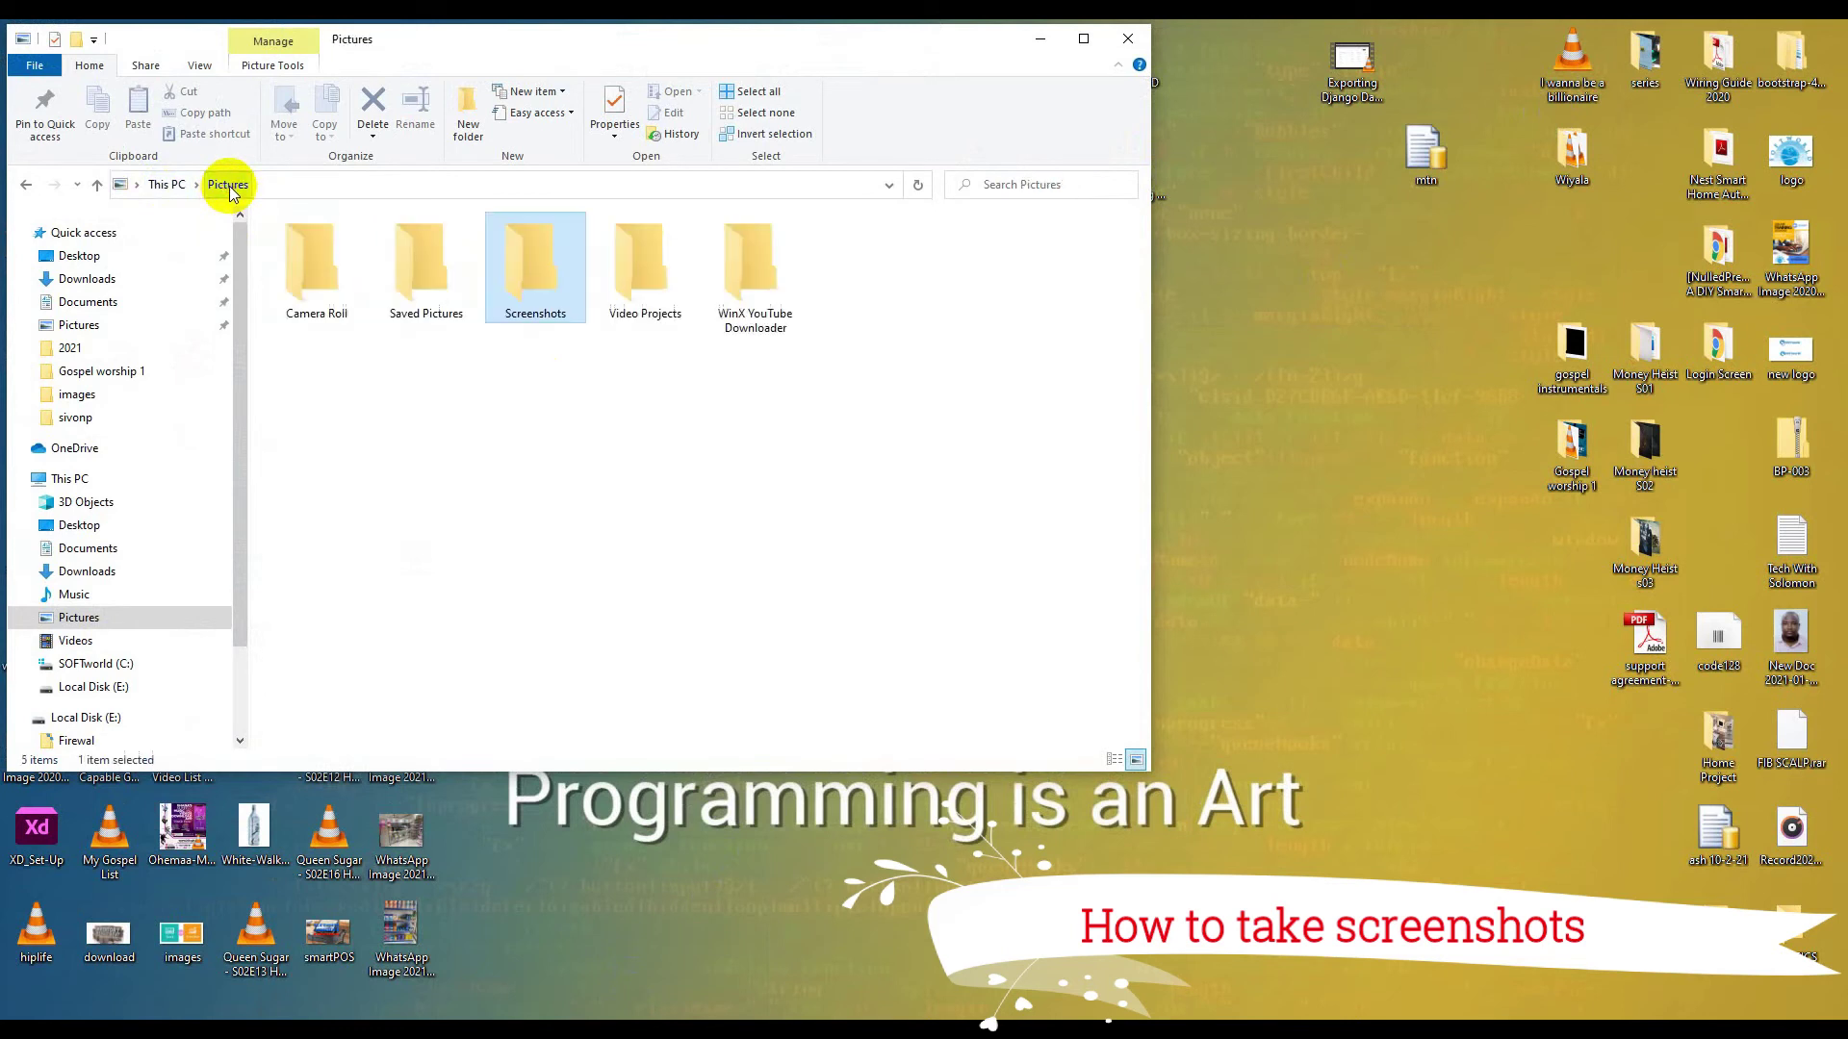
pyautogui.doubleClick(541, 273)
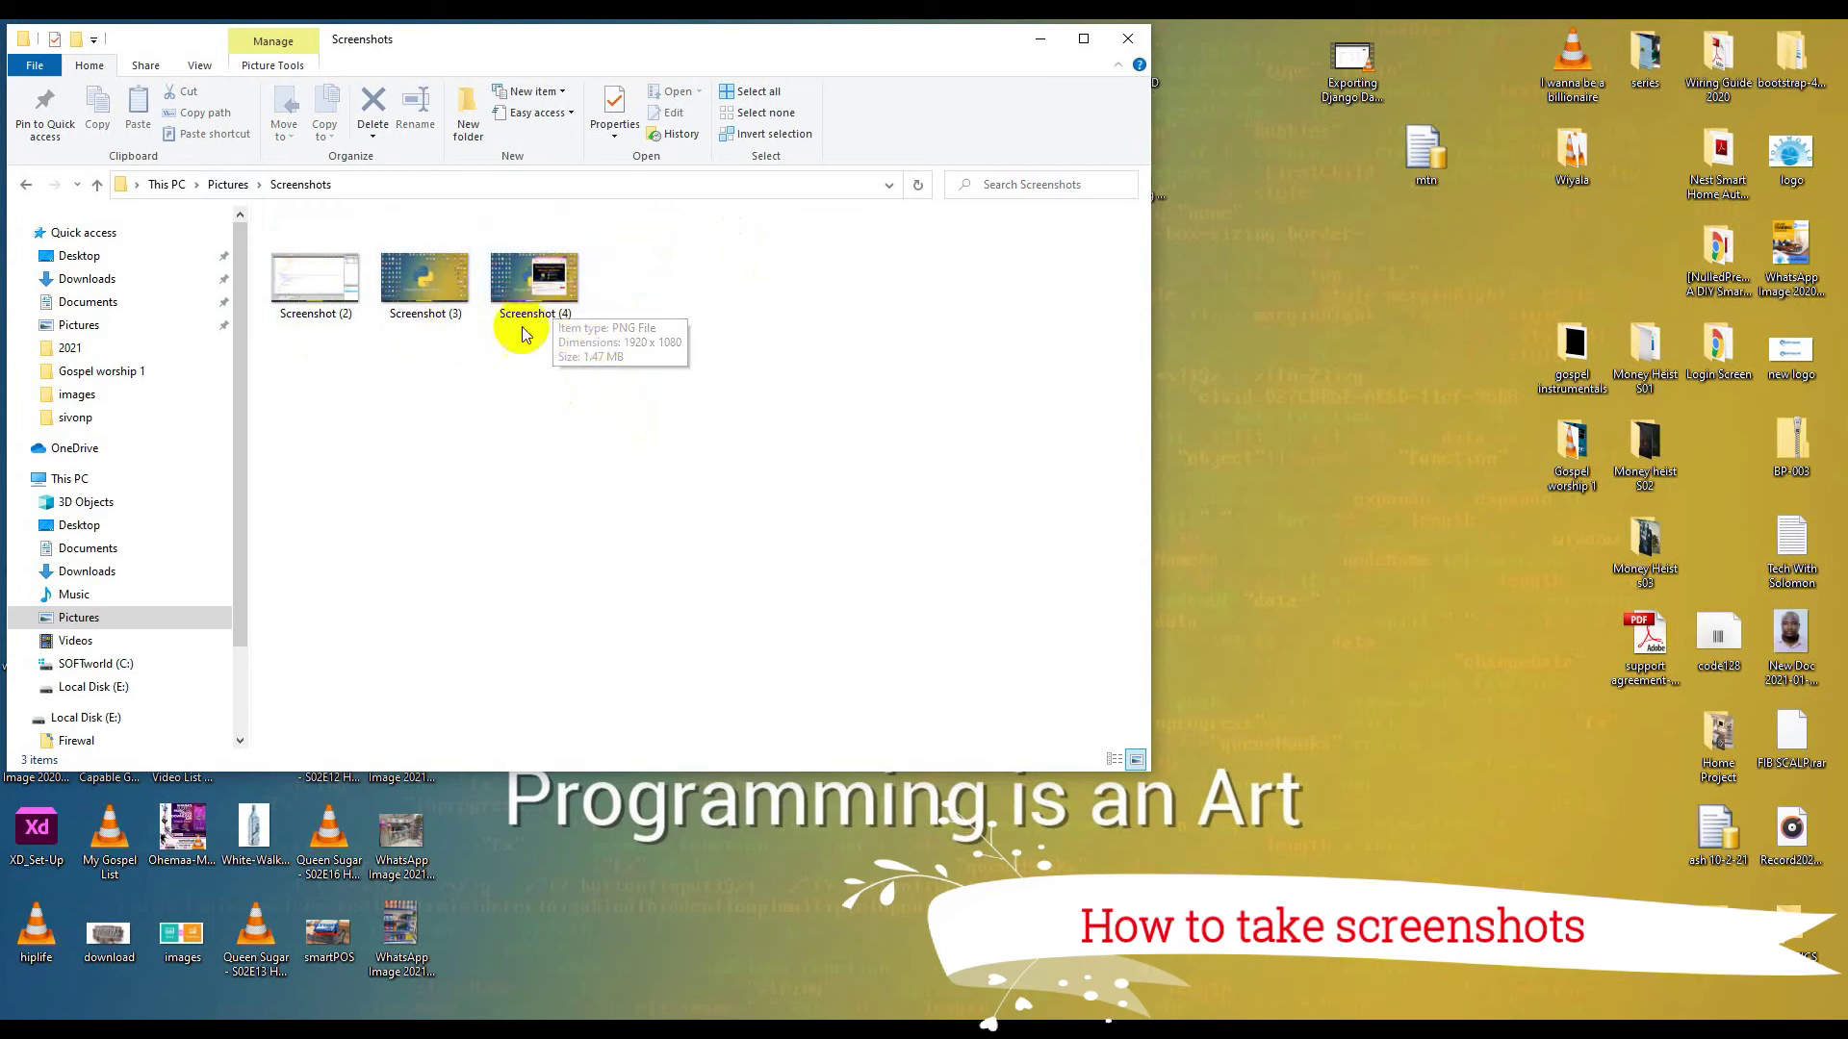
pyautogui.moveTo(676, 213); pyautogui.dragTo(281, 337)
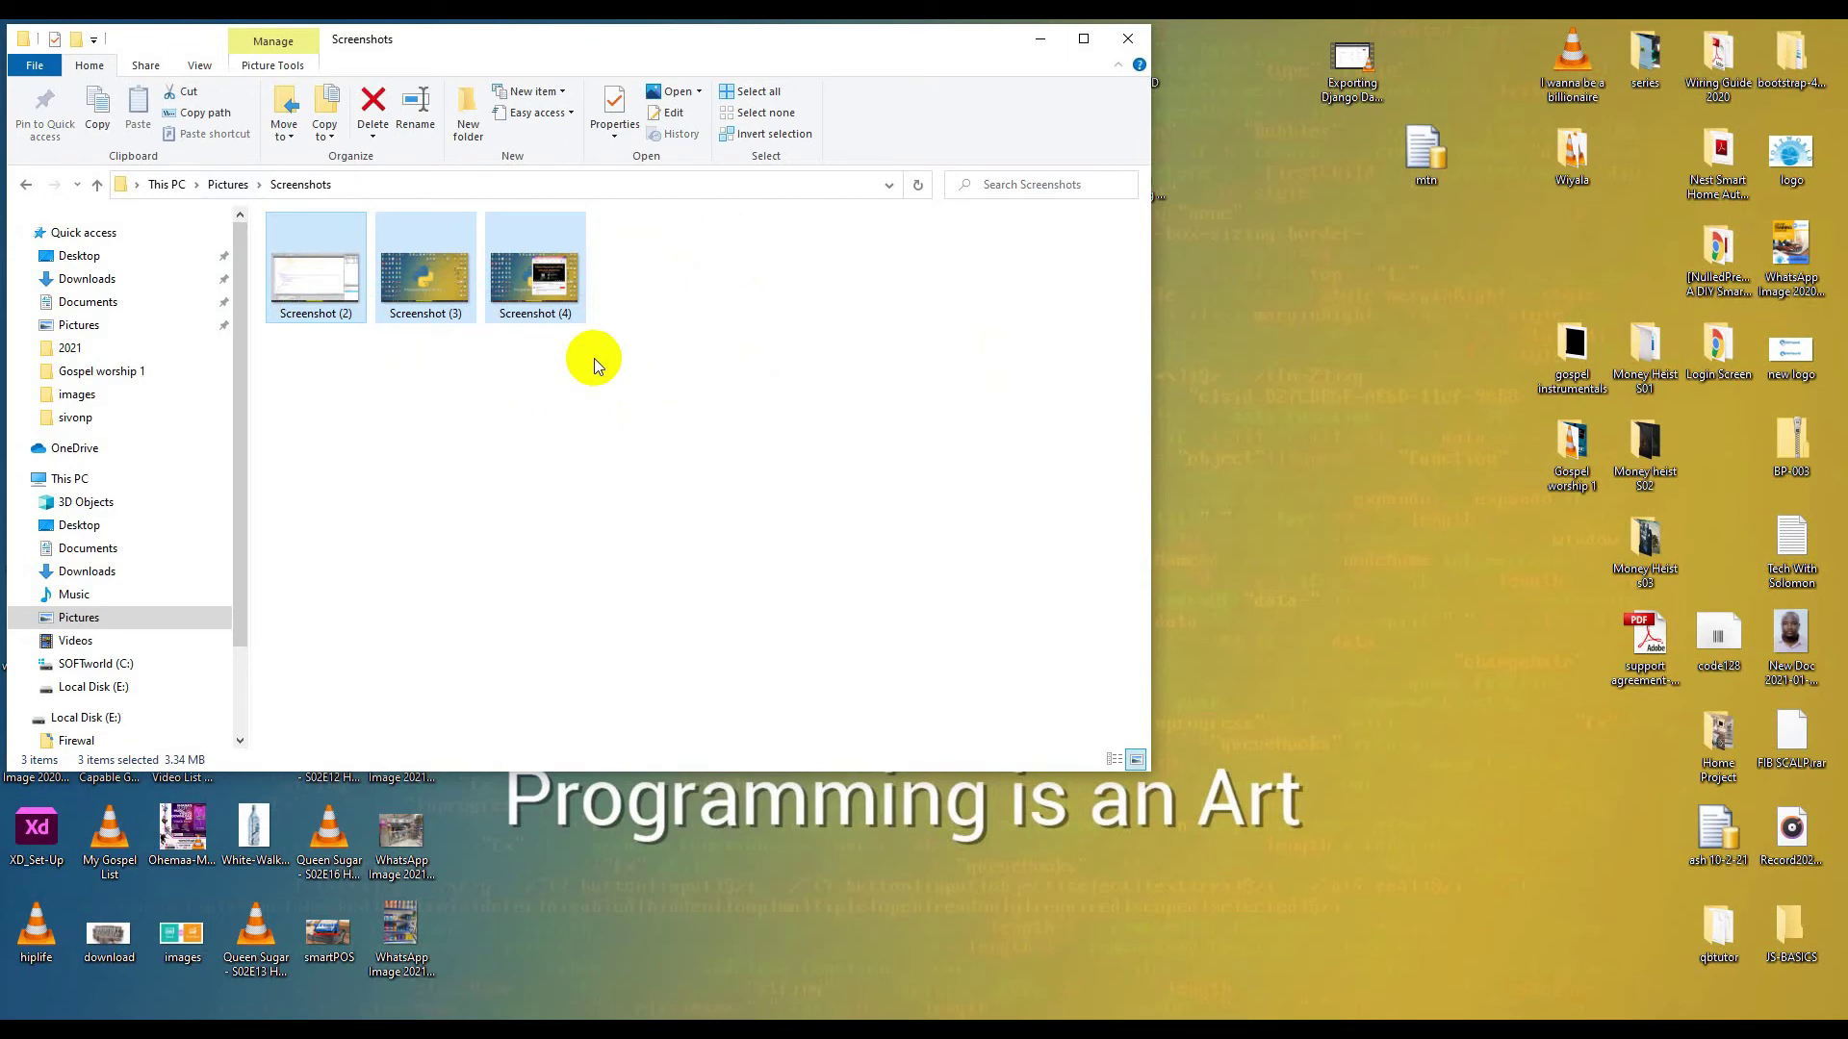
pyautogui.click(1126, 39)
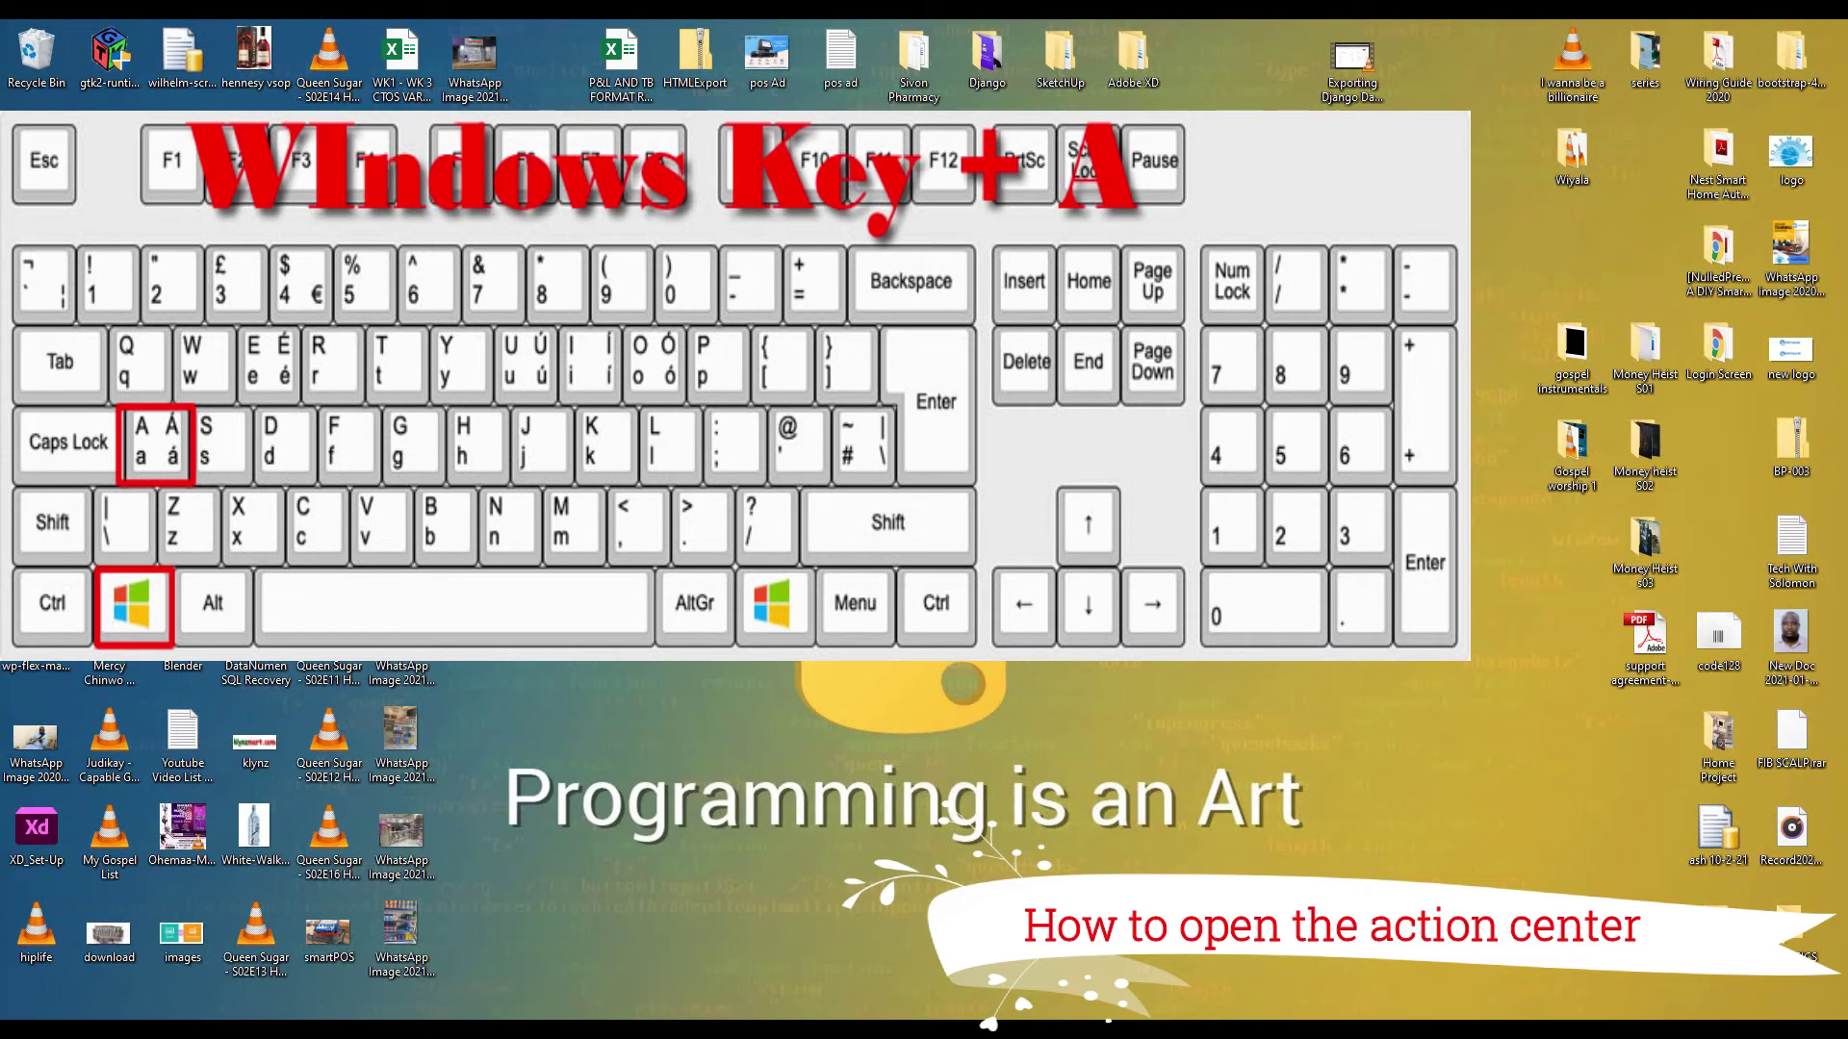
# Open the action center, turn off Night light, and dismiss it.
pyautogui.press('super+a')
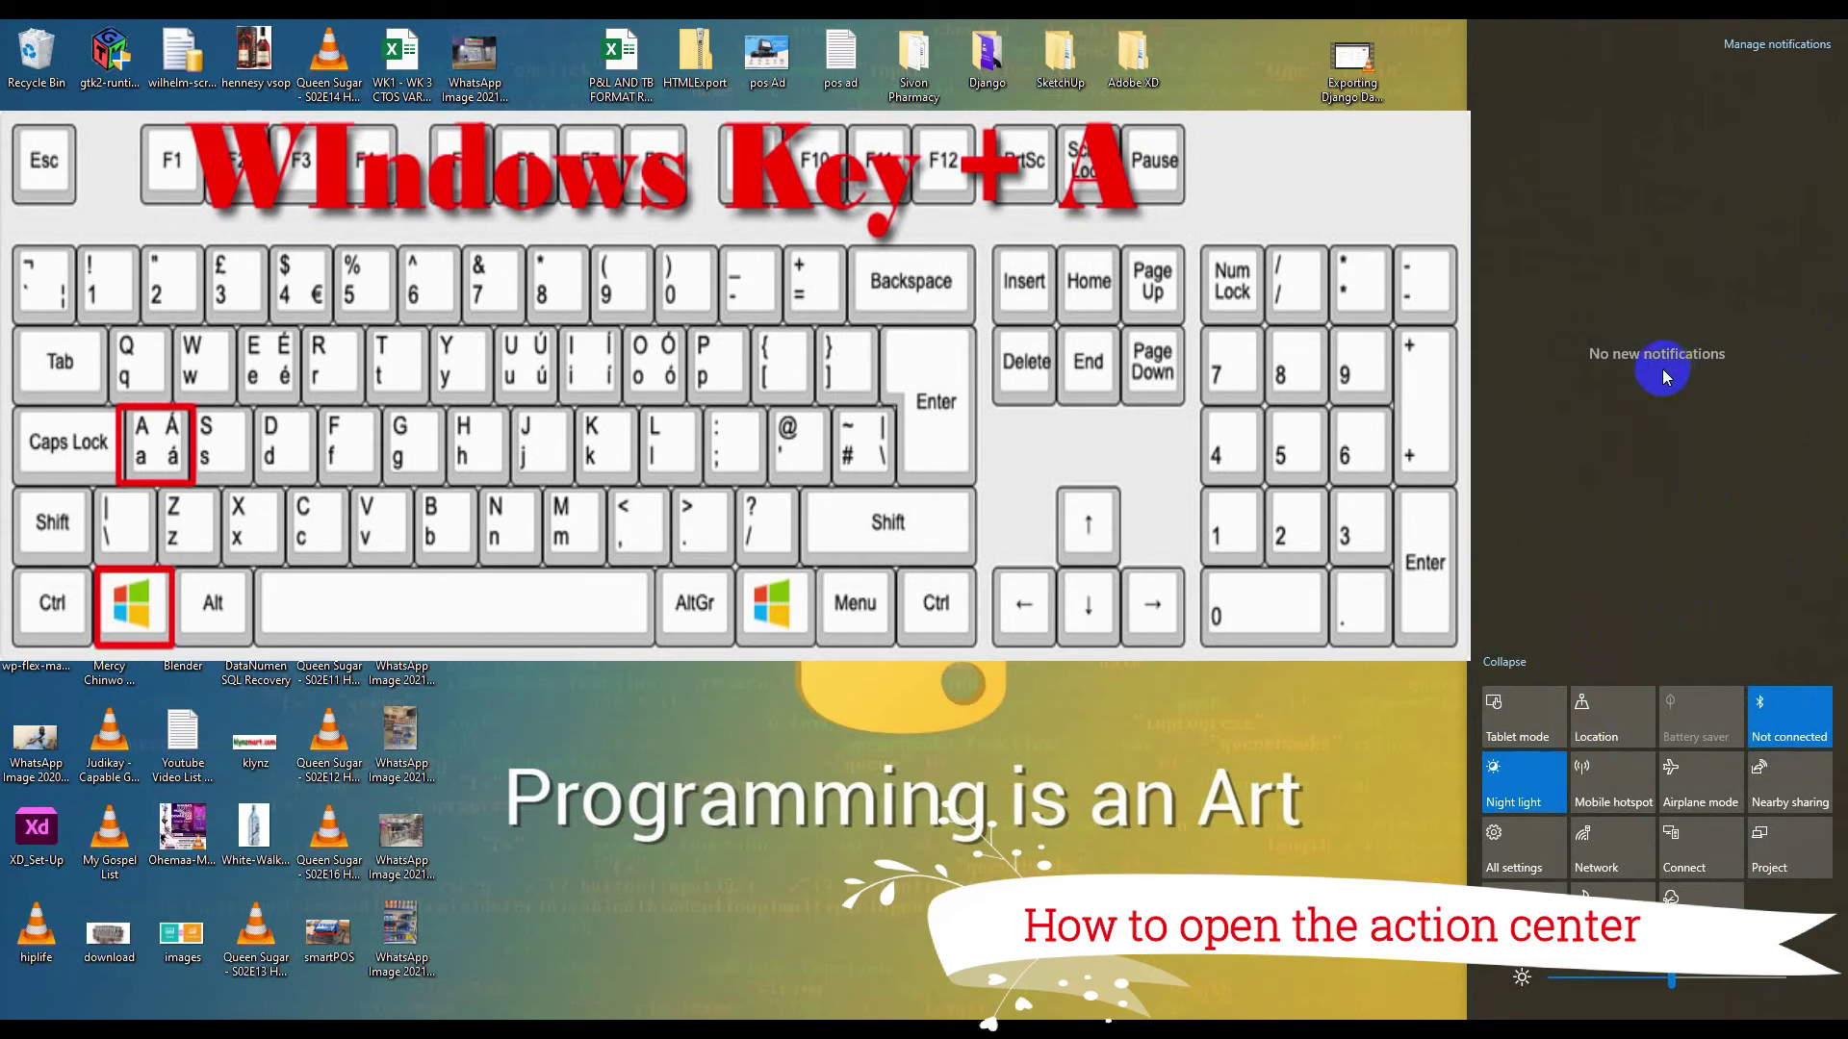
pyautogui.click(1522, 801)
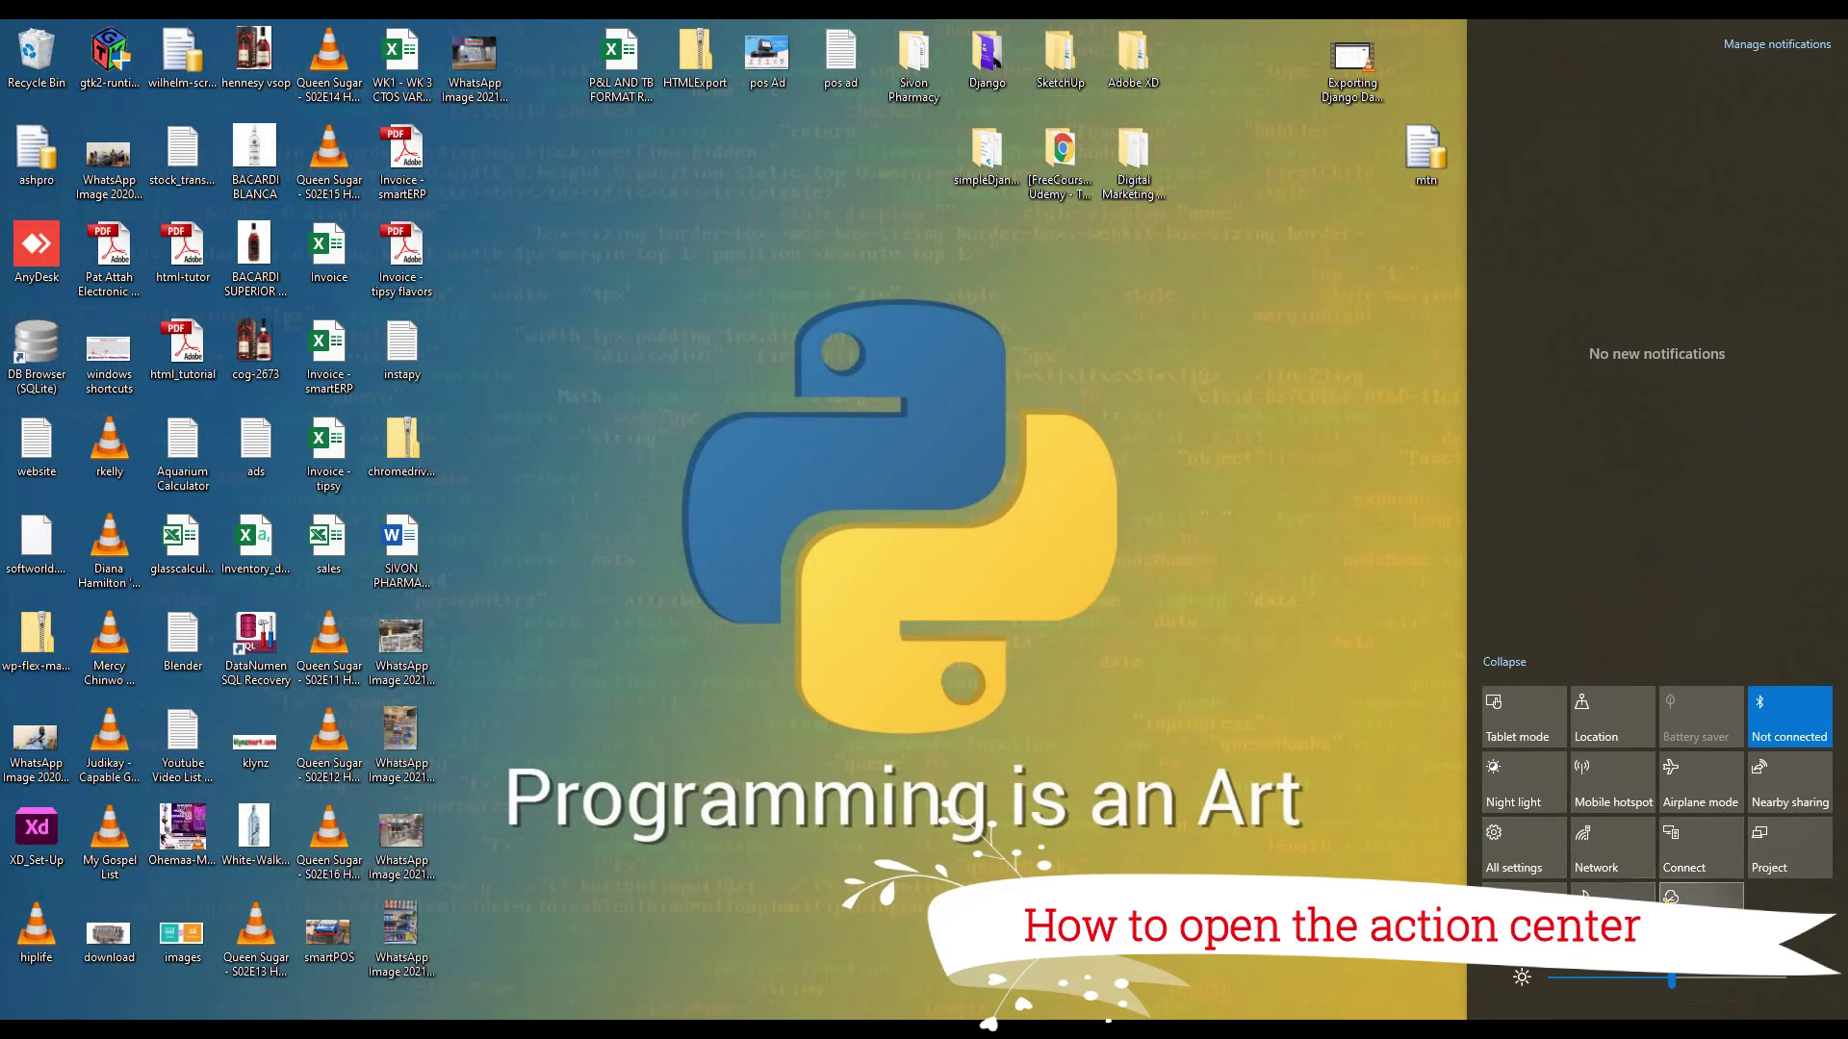
pyautogui.click(1336, 745)
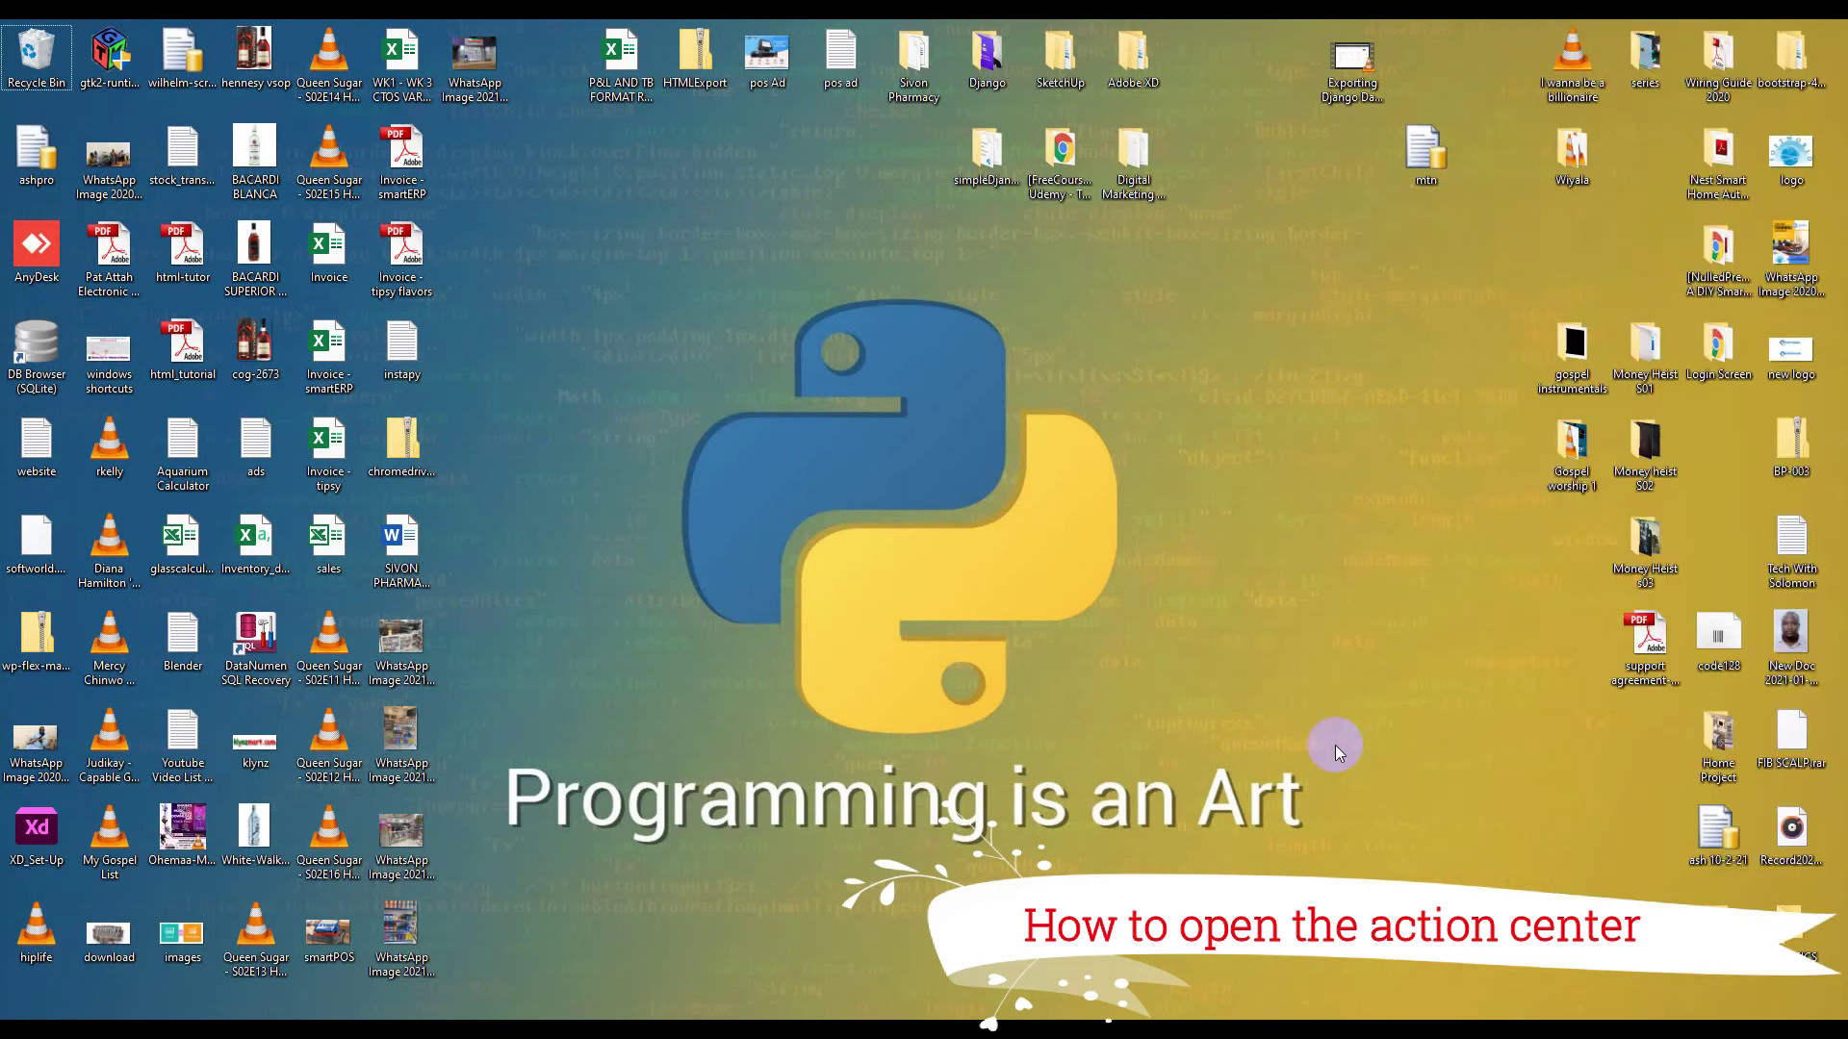
# Open and dismiss the action center four more times over the desktop.
pyautogui.press('super+a')
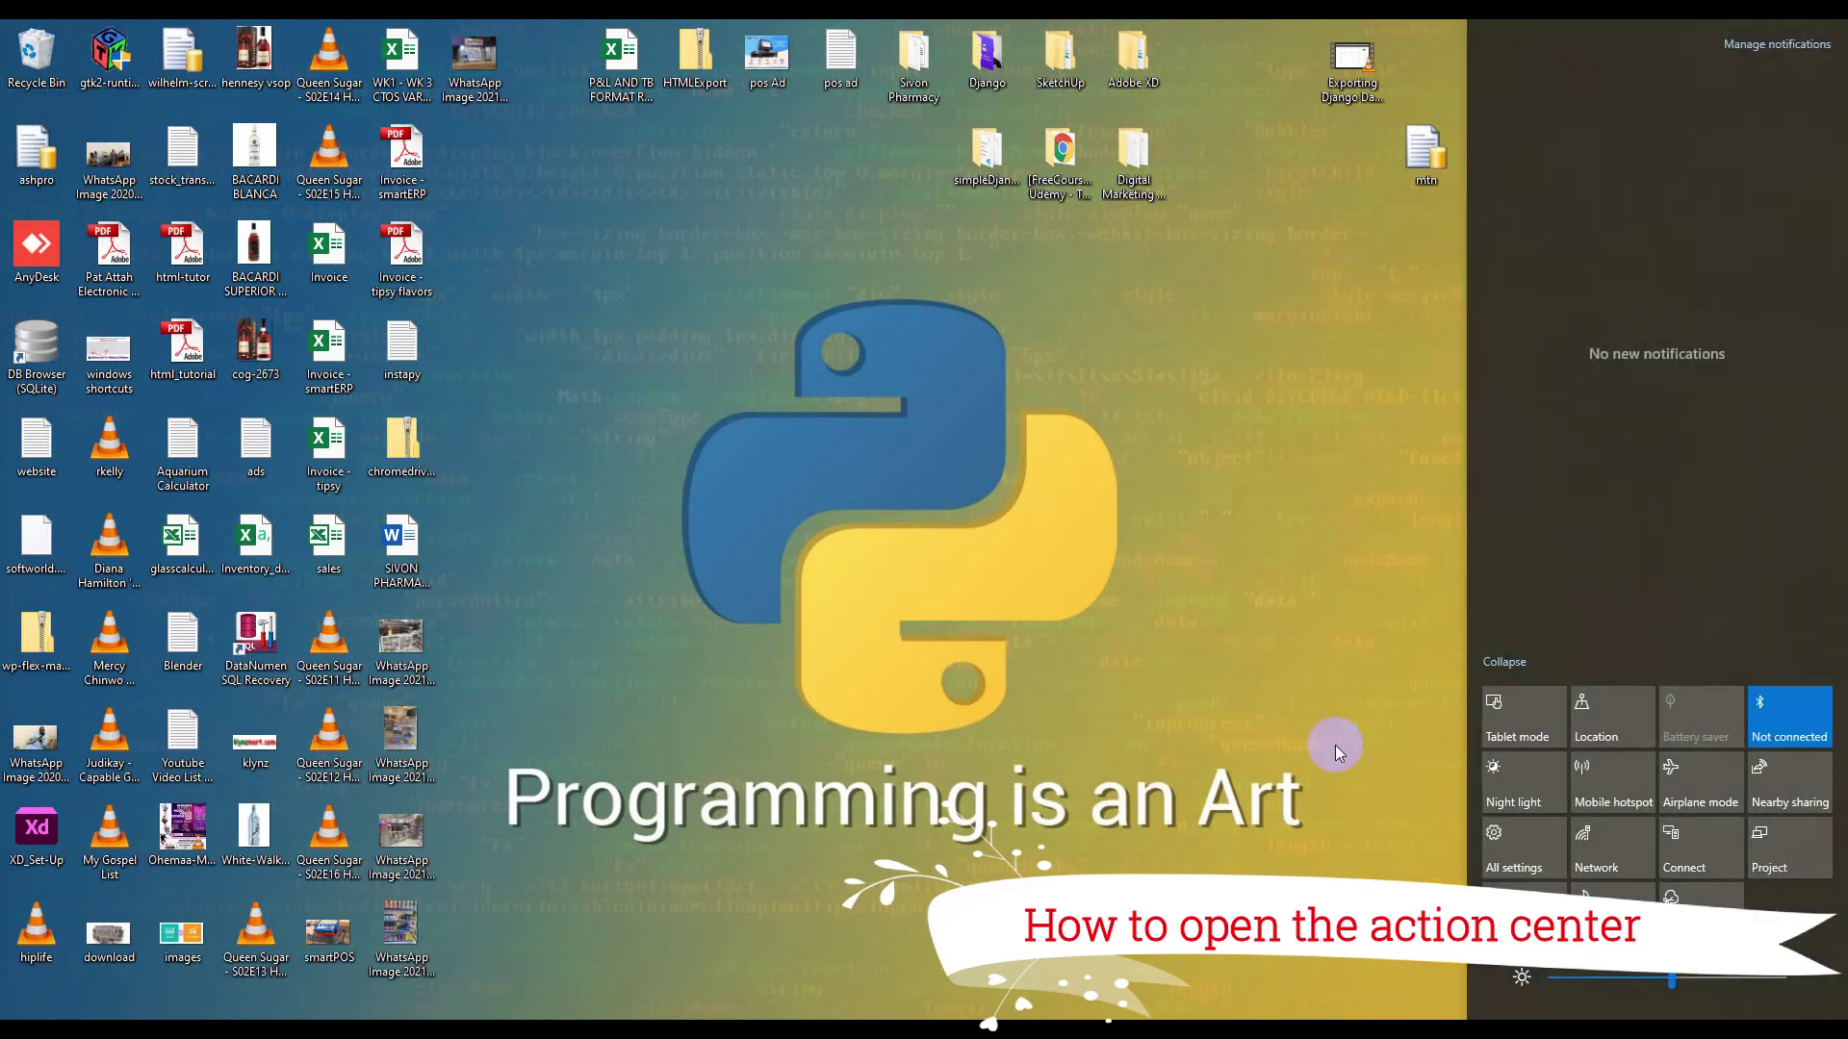
pyautogui.click(1336, 745)
pyautogui.press('super+a')
pyautogui.click(1336, 745)
pyautogui.press('super+a')
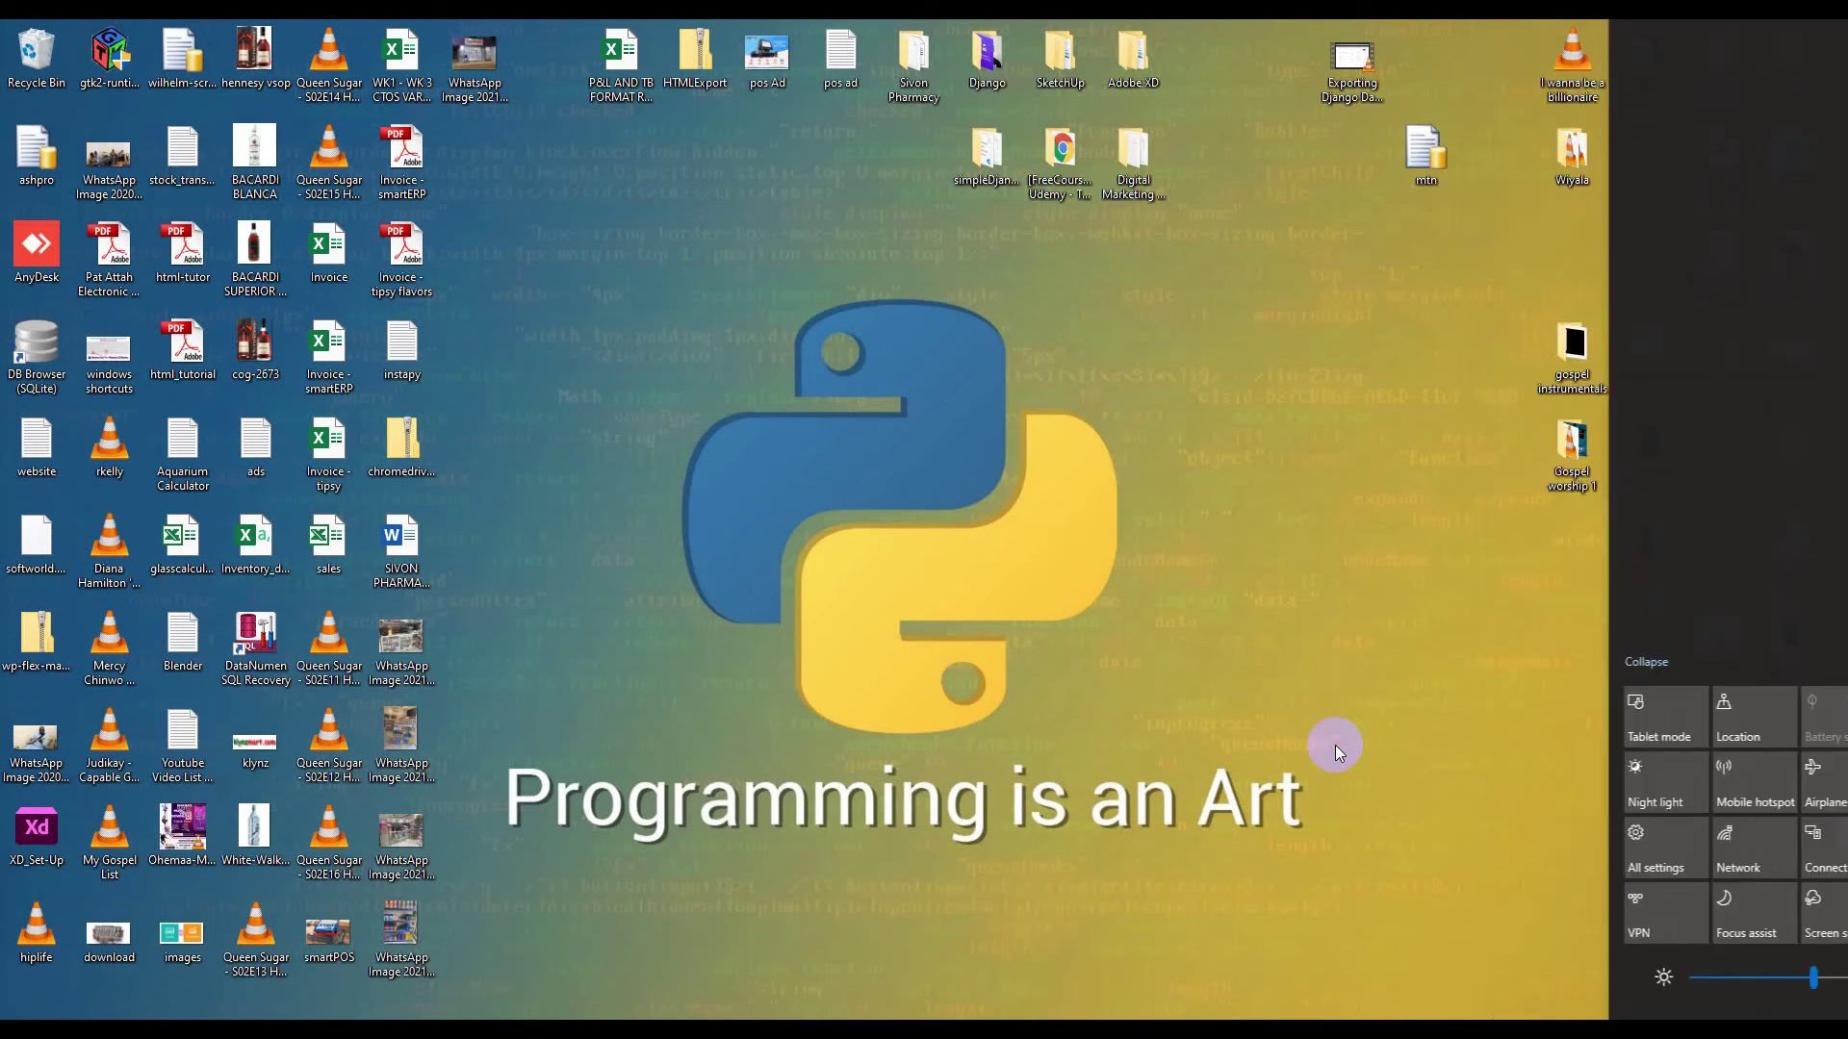
pyautogui.click(1336, 745)
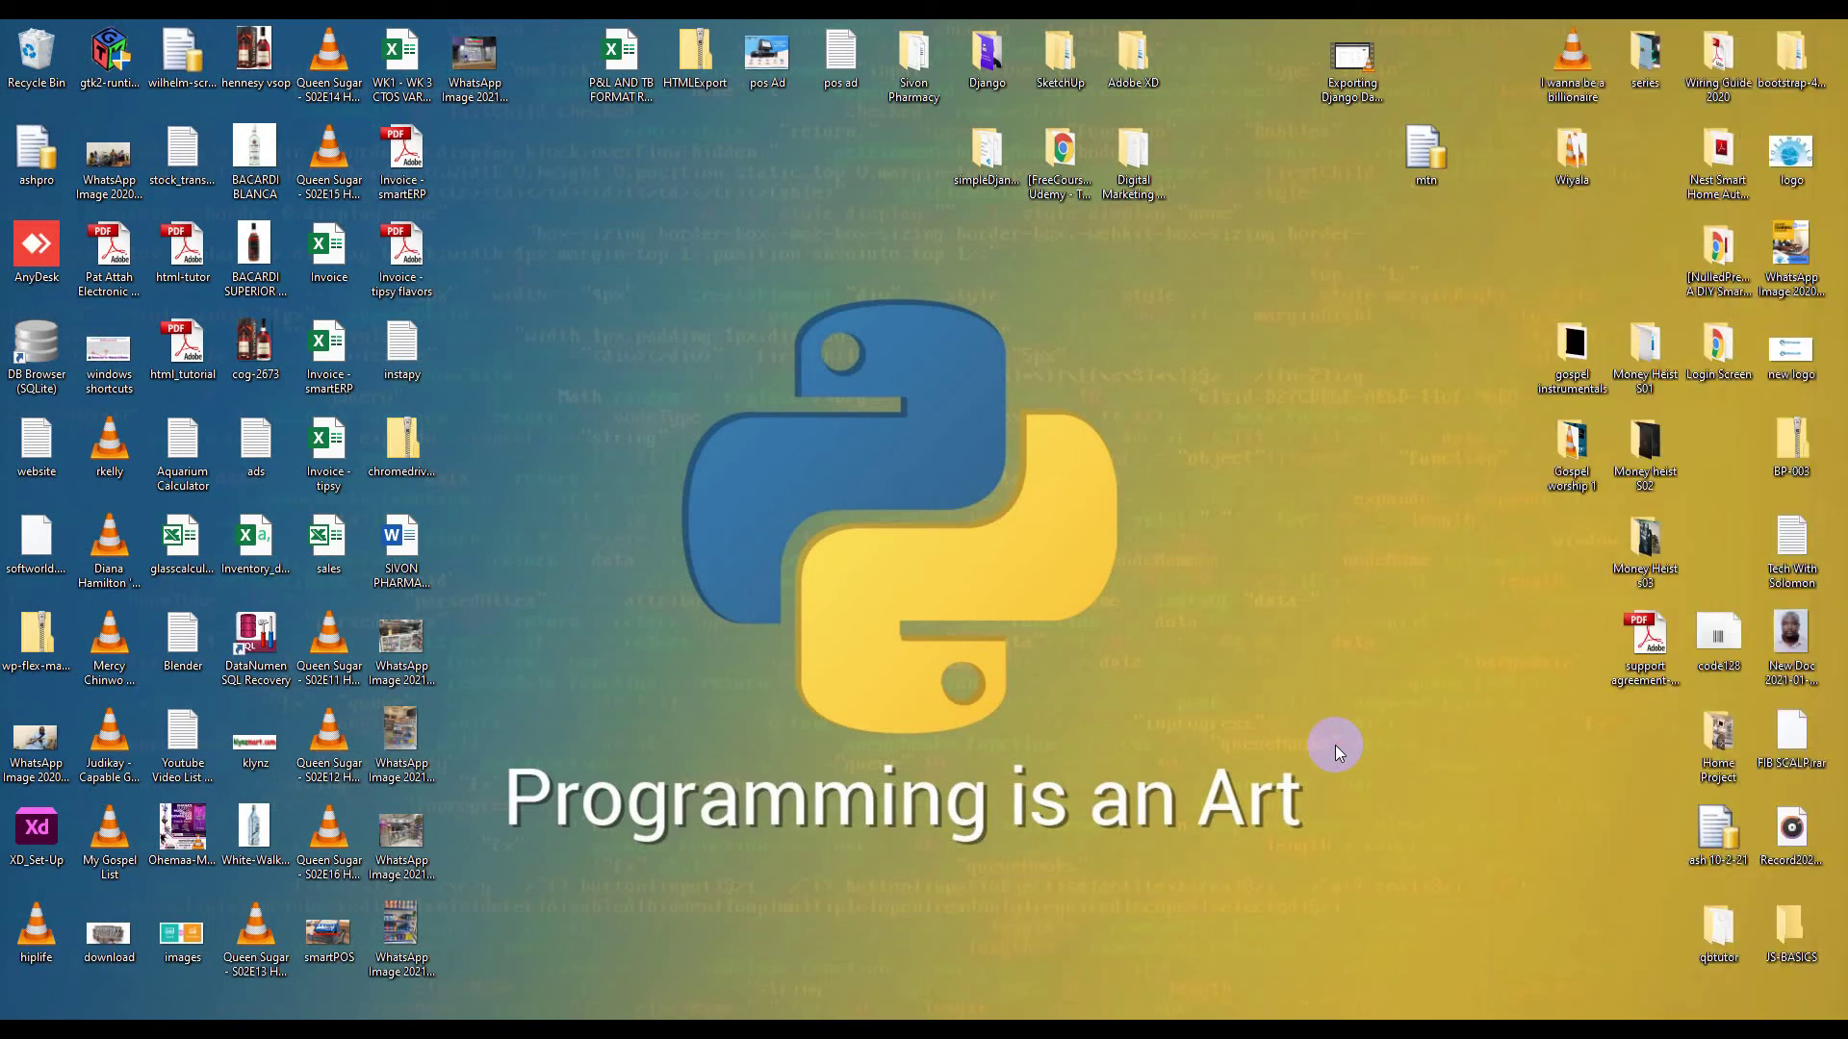
pyautogui.press('super+a')
pyautogui.click(1336, 745)
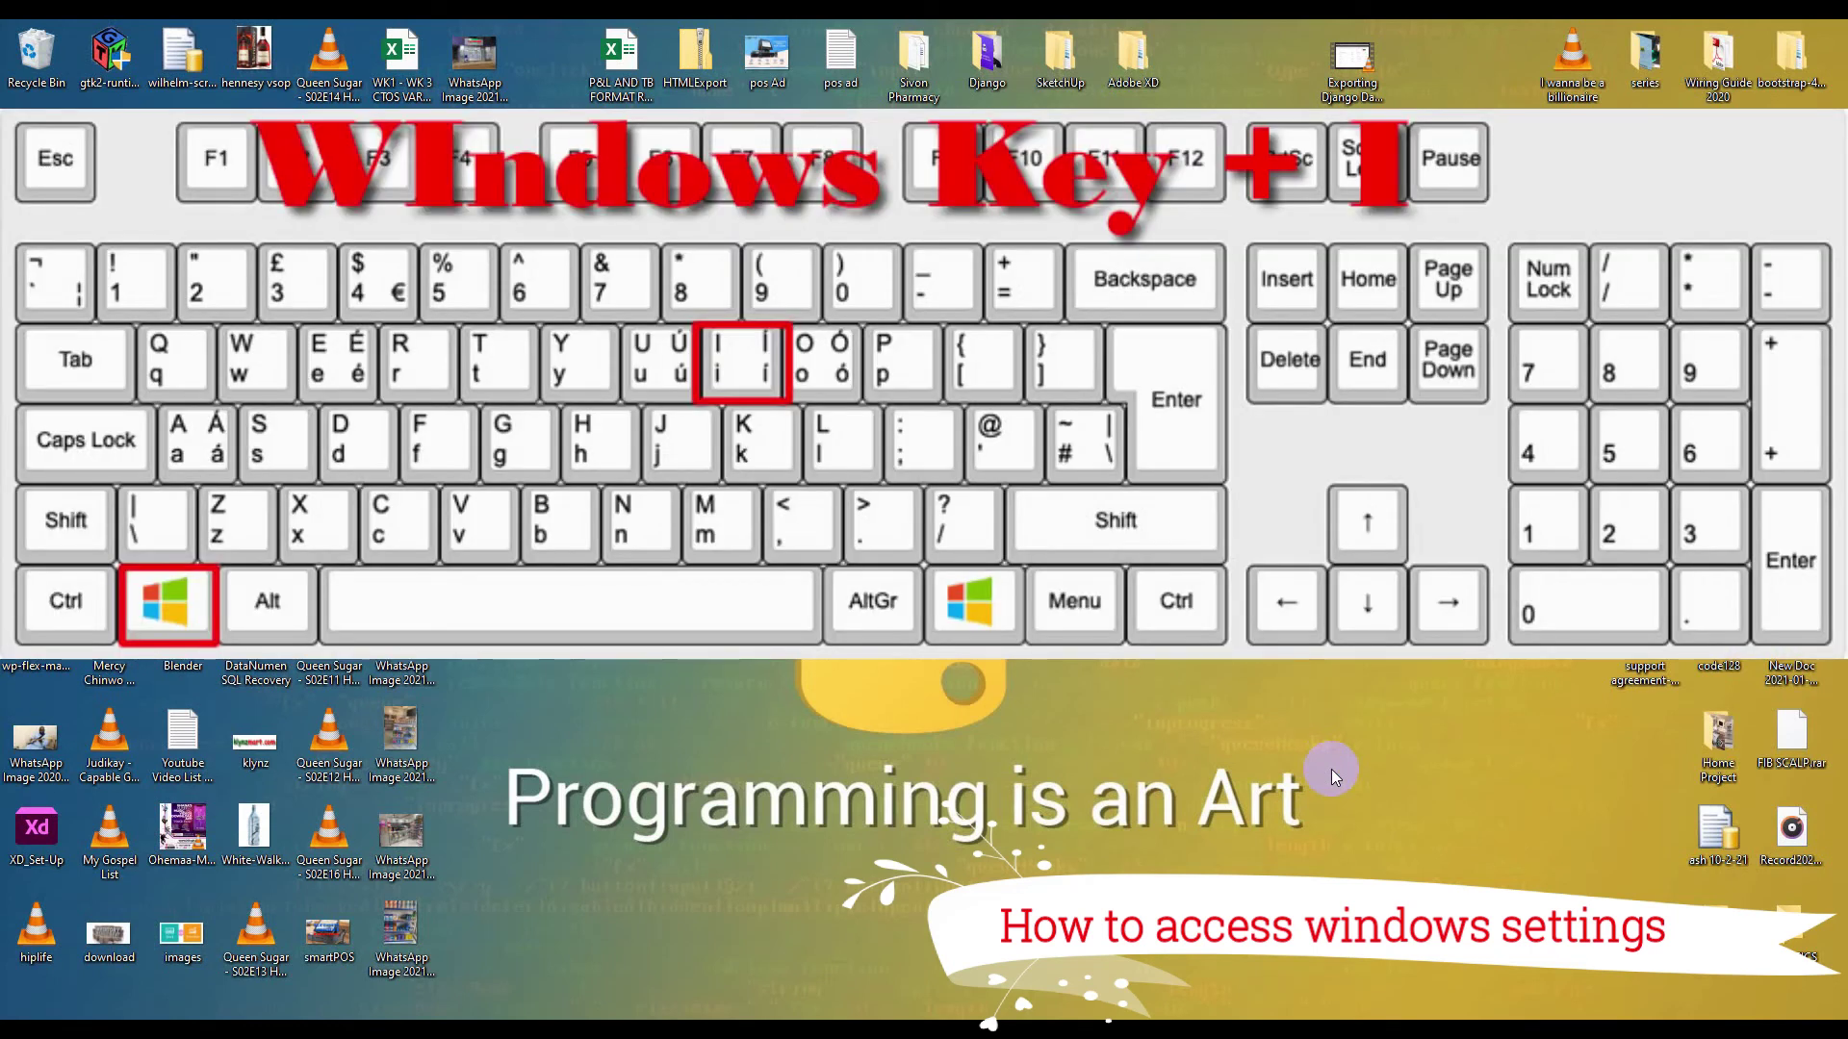
# In Windows Settings, let Cortana respond to "Hey Cortana" and turn on its keyboard shortcut for listening to commands.
pyautogui.press('super+i')
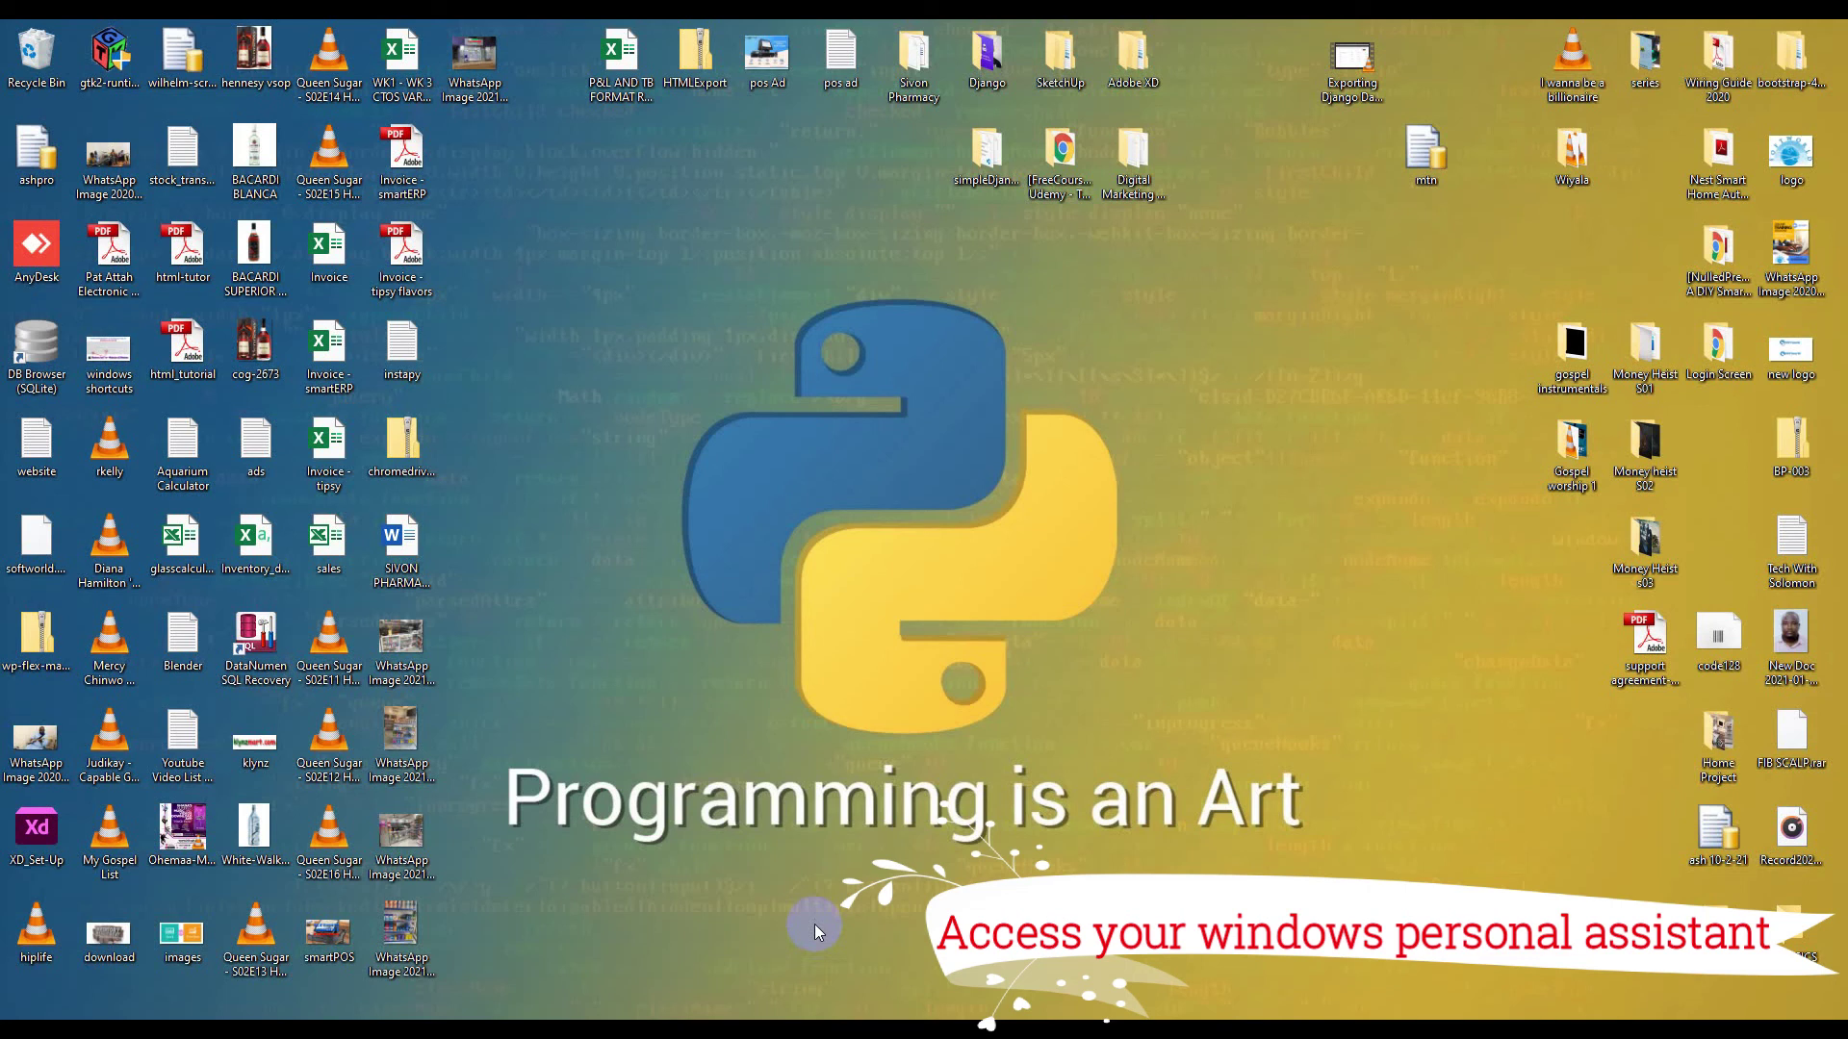
pyautogui.press('super+i')
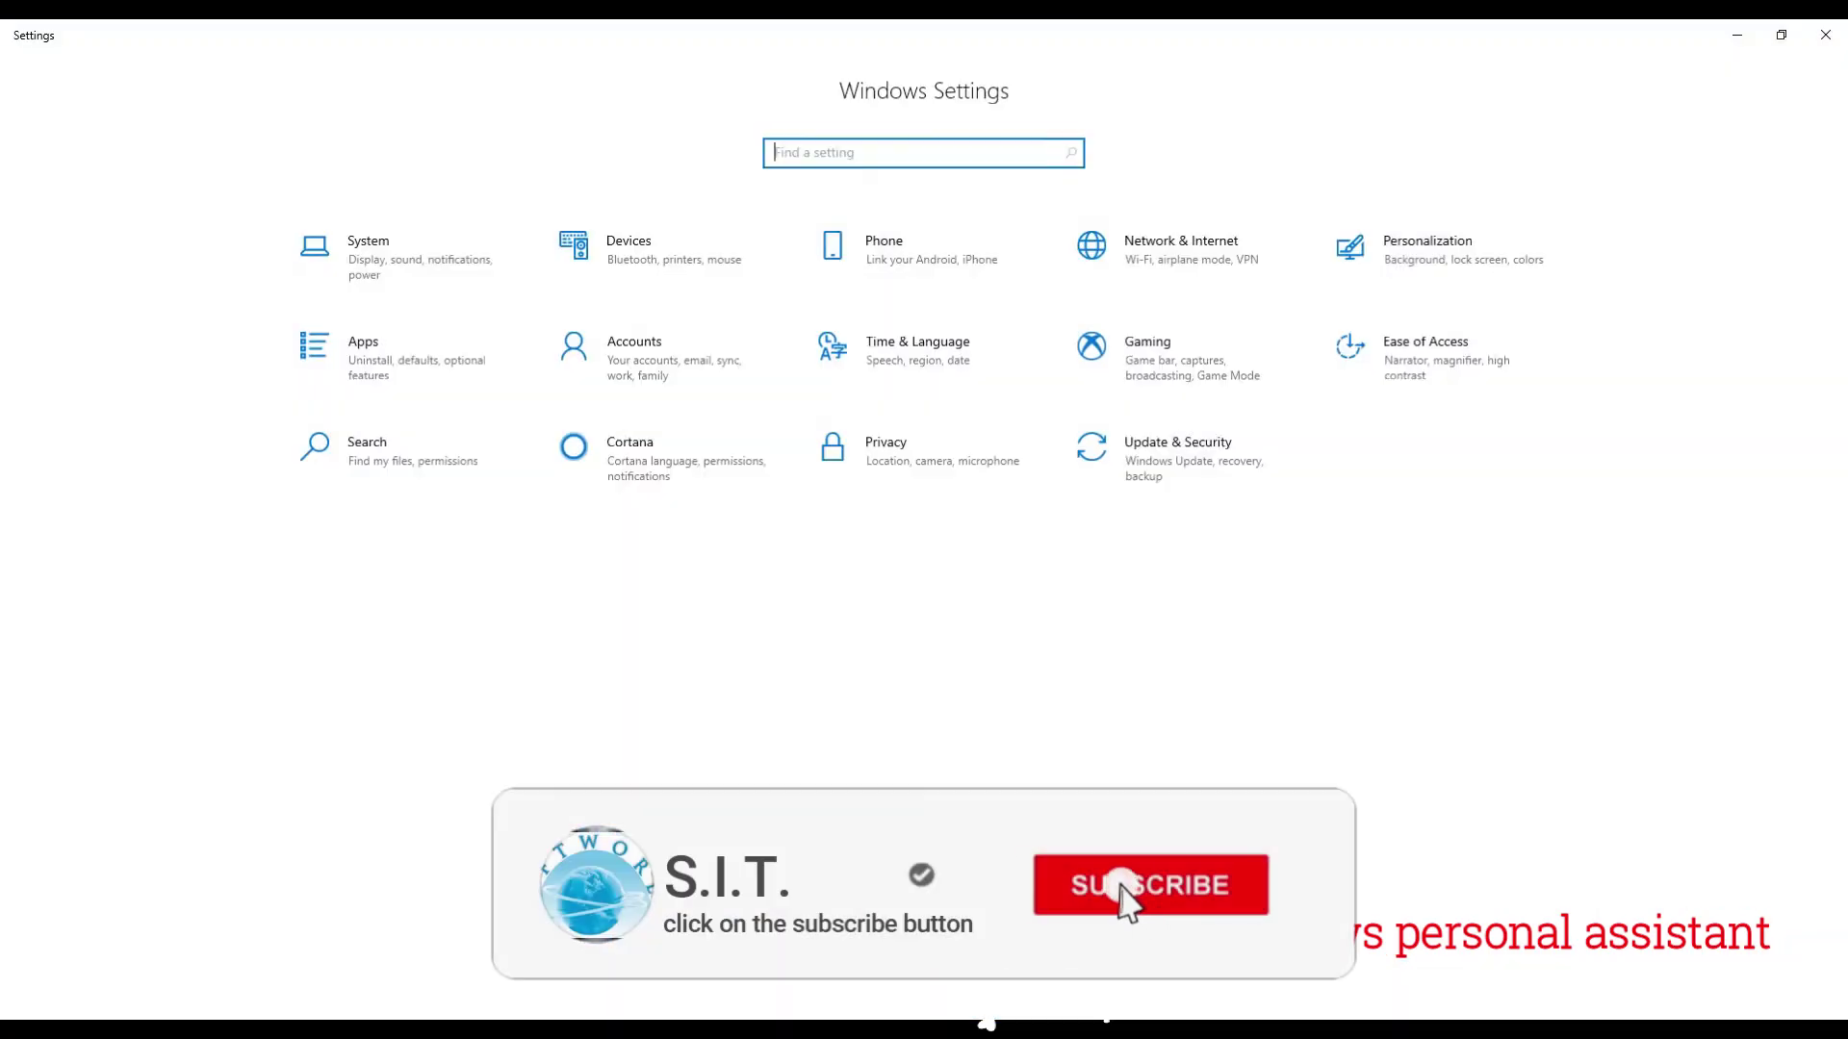
pyautogui.click(639, 468)
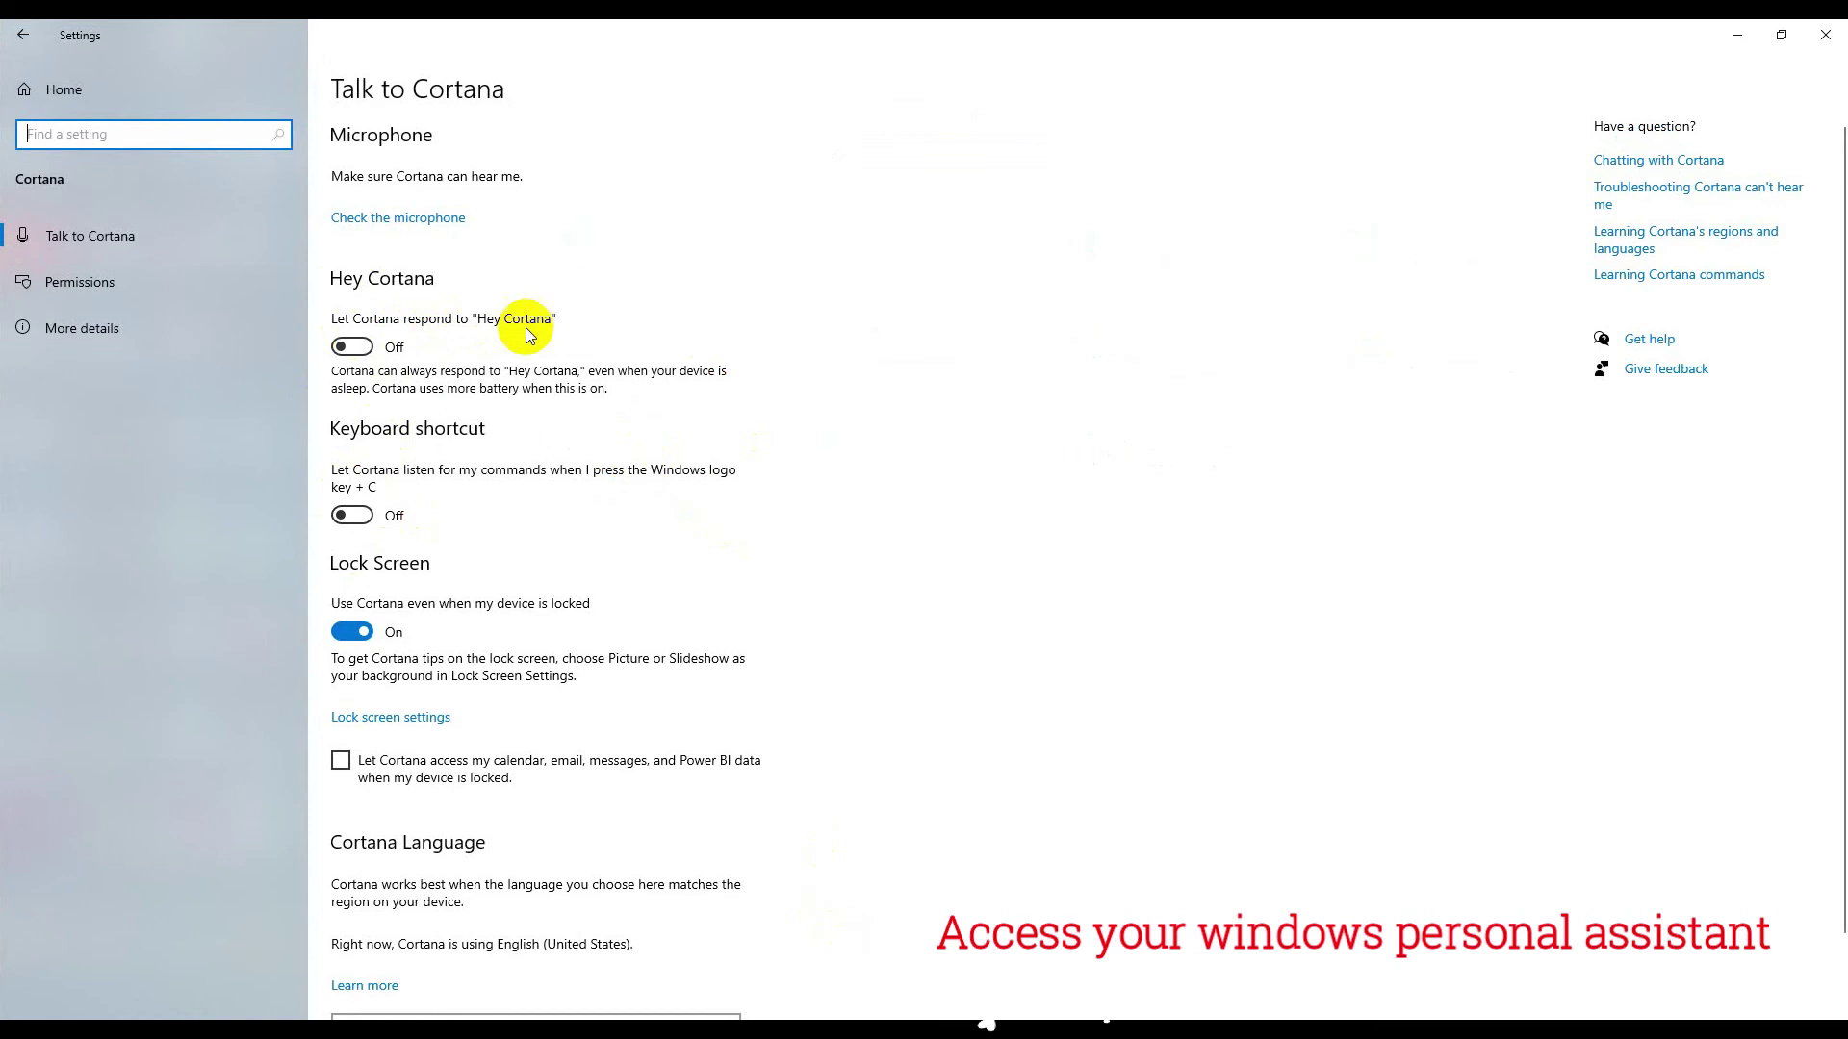
pyautogui.click(368, 352)
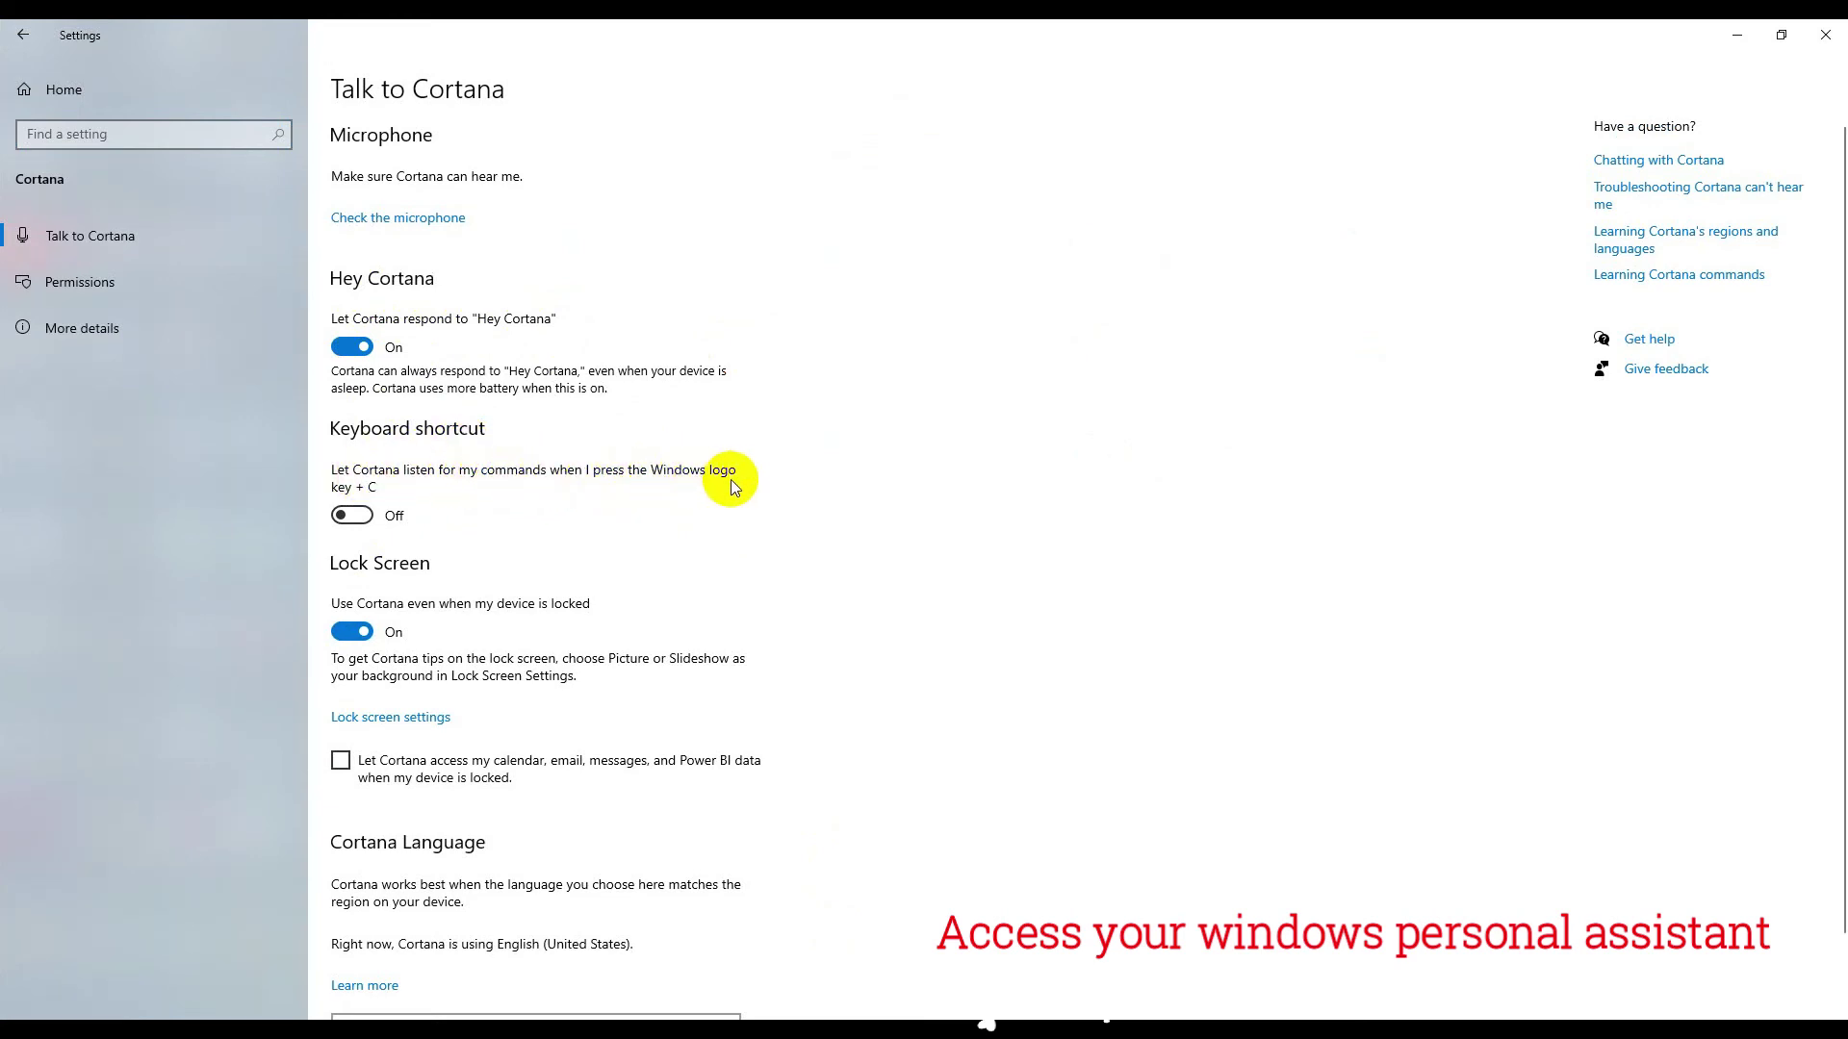
pyautogui.click(354, 516)
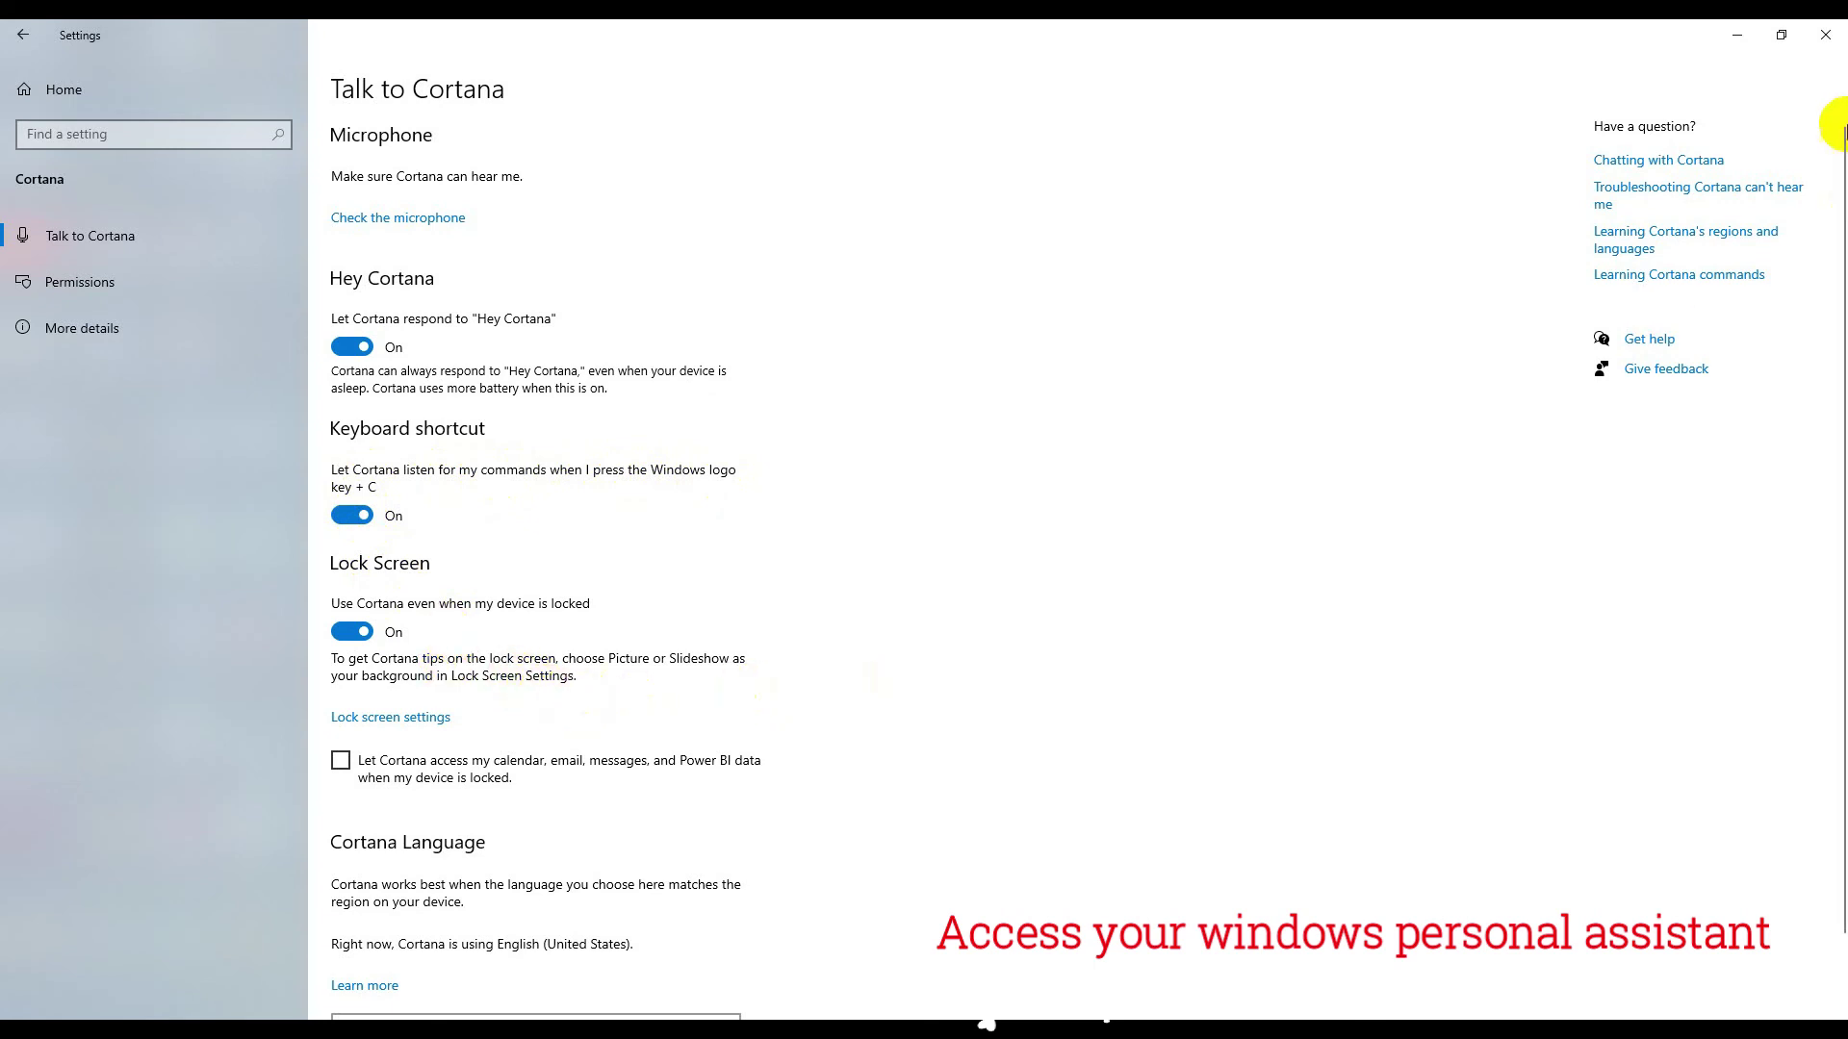
pyautogui.click(1825, 35)
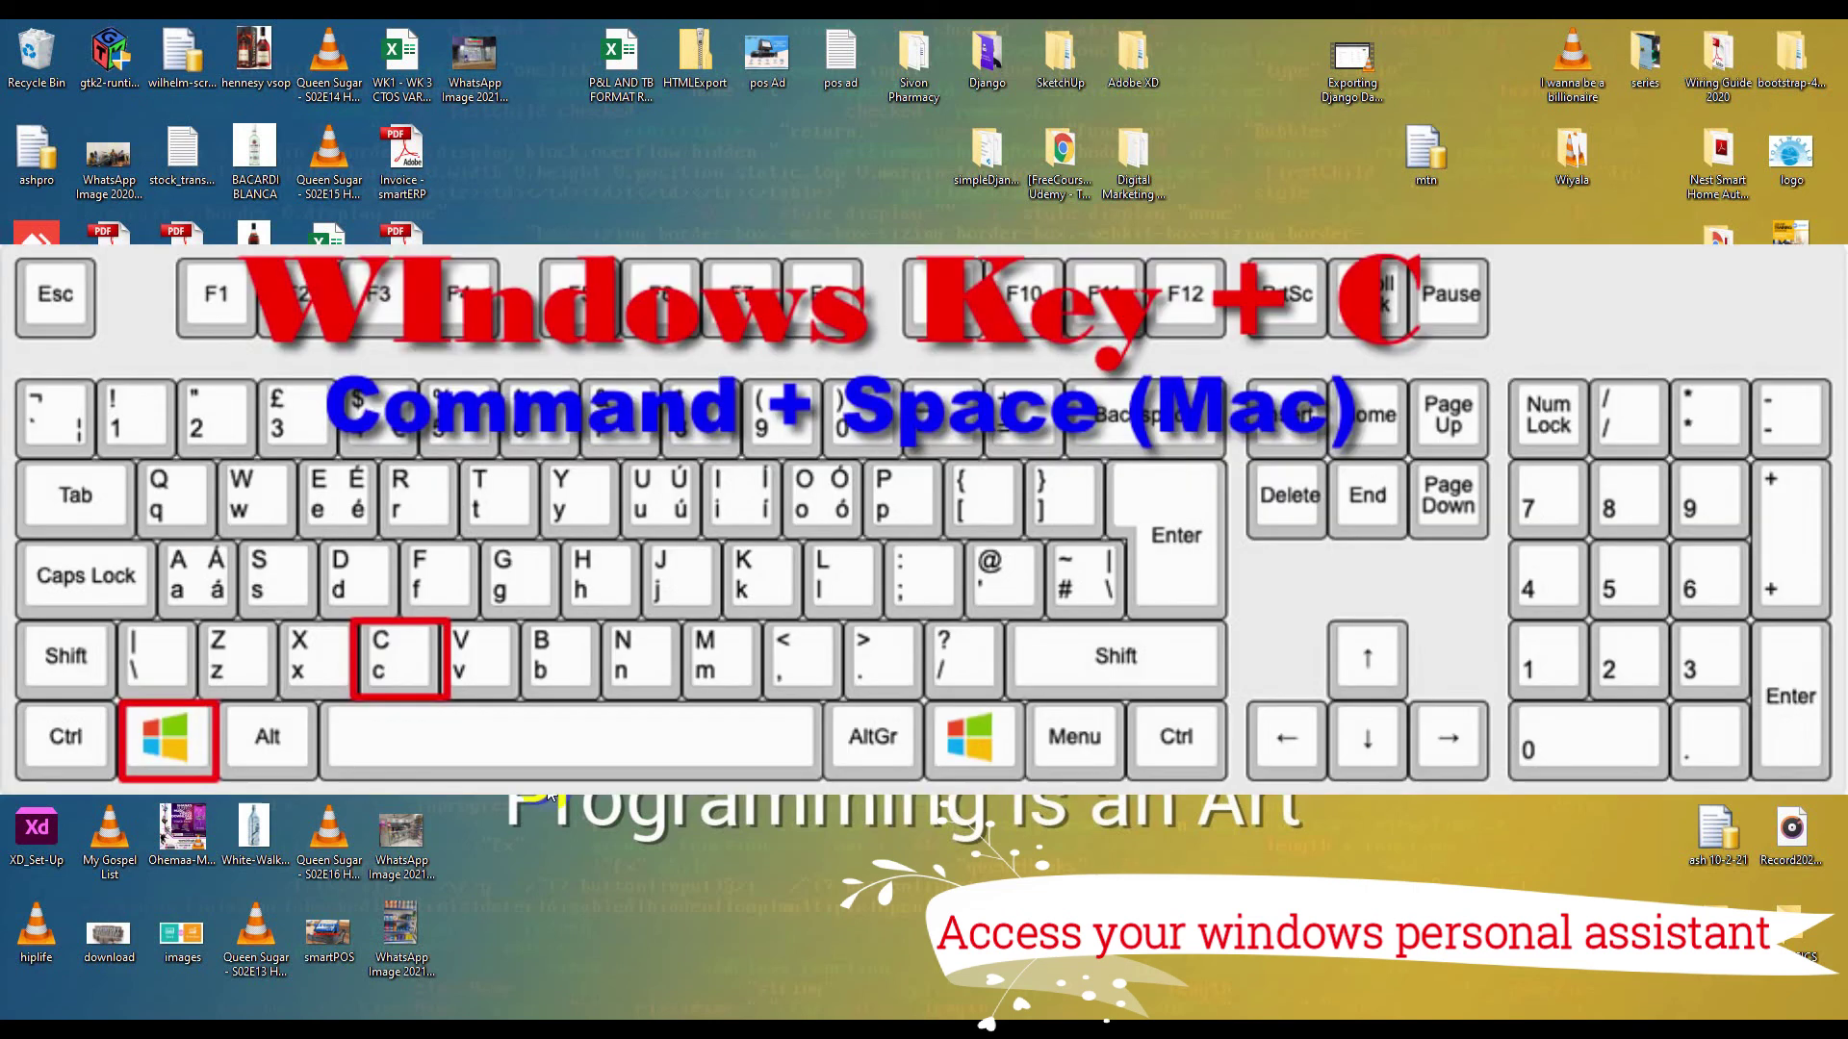
# Call up Cortana from the desktop in listening mode.
pyautogui.press('super+c')
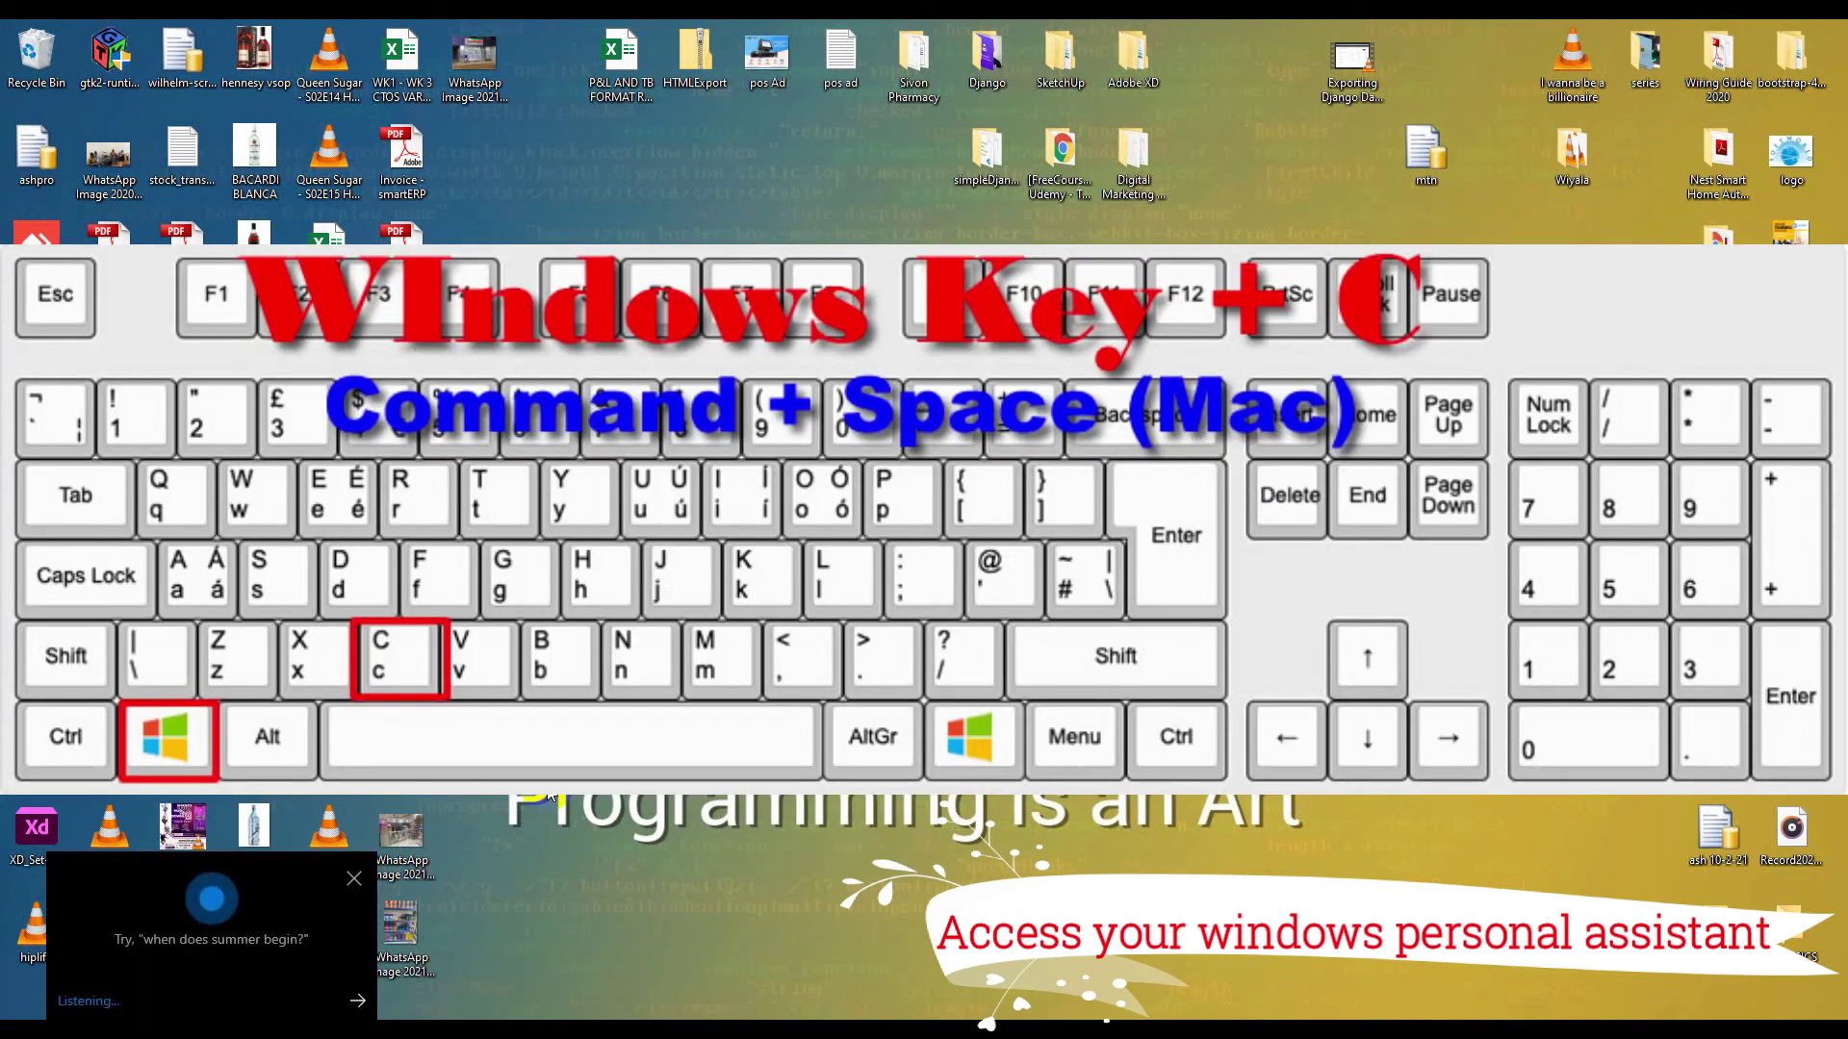